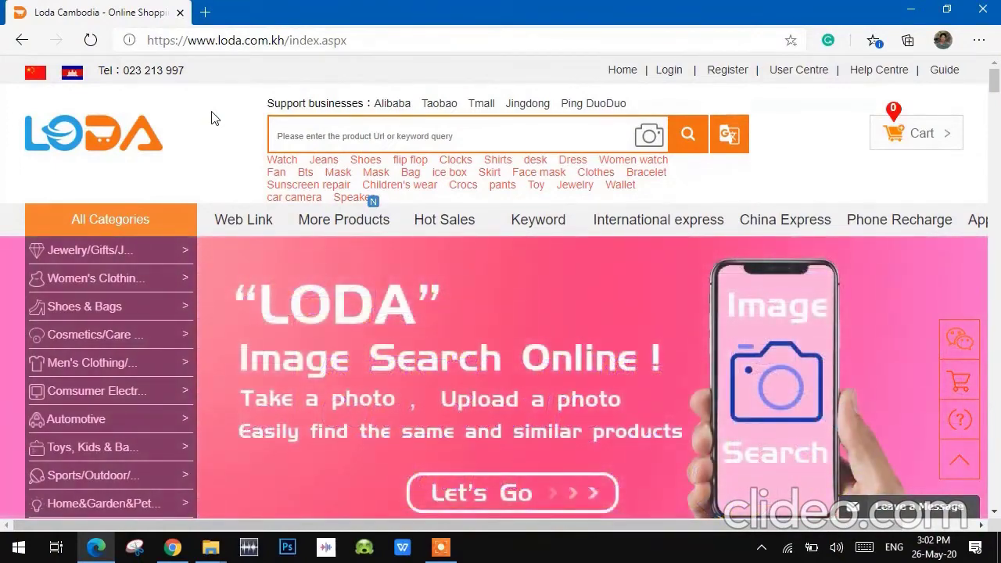
Step: Switch the LODA site language to Khmer with the Cambodian flag
drag(188, 40, 291, 49)
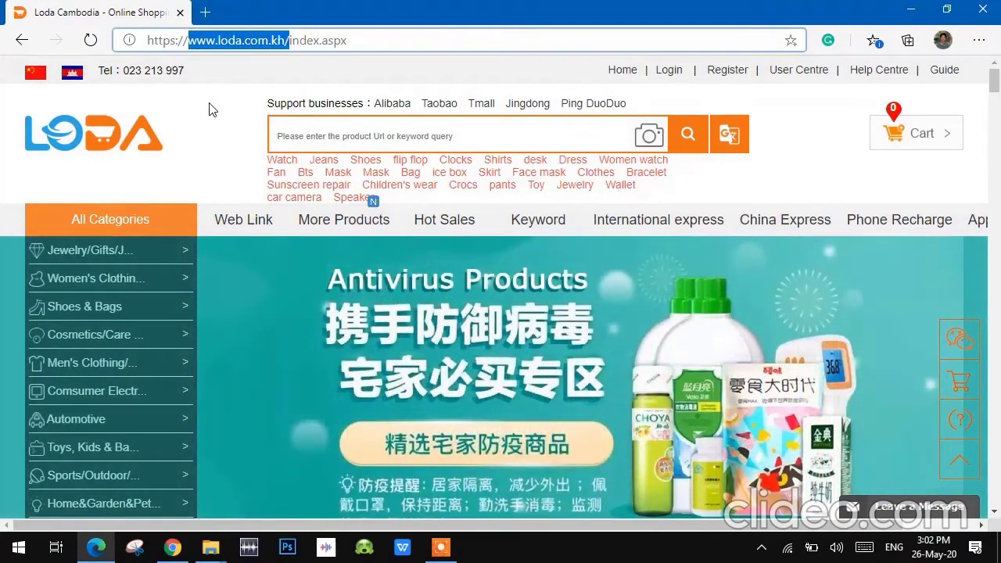
click(209, 109)
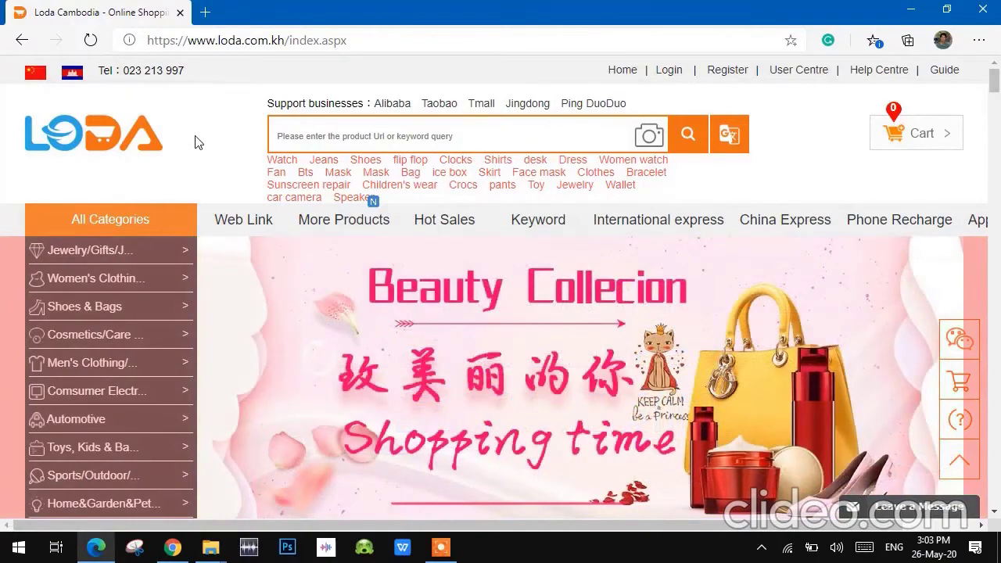
click(72, 78)
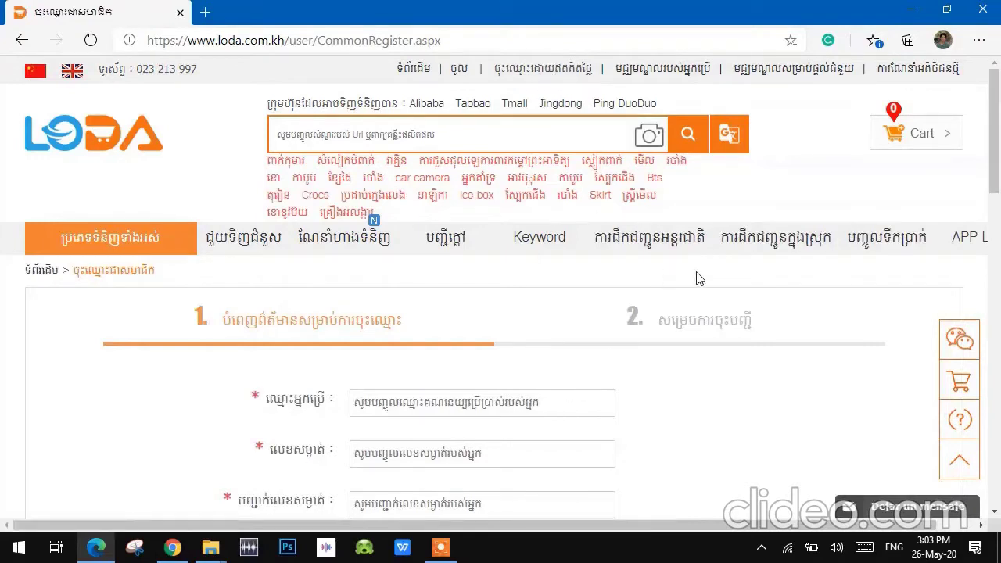
Step: Scroll the registration page down to the empty username, password and email fields
scroll(698, 279, down, 2)
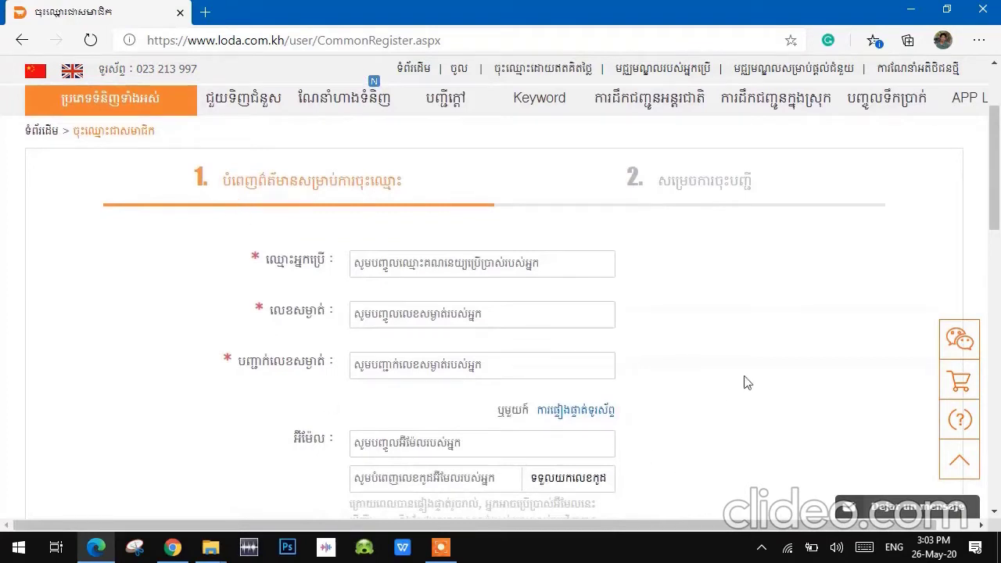
scroll(994, 219, up, 2)
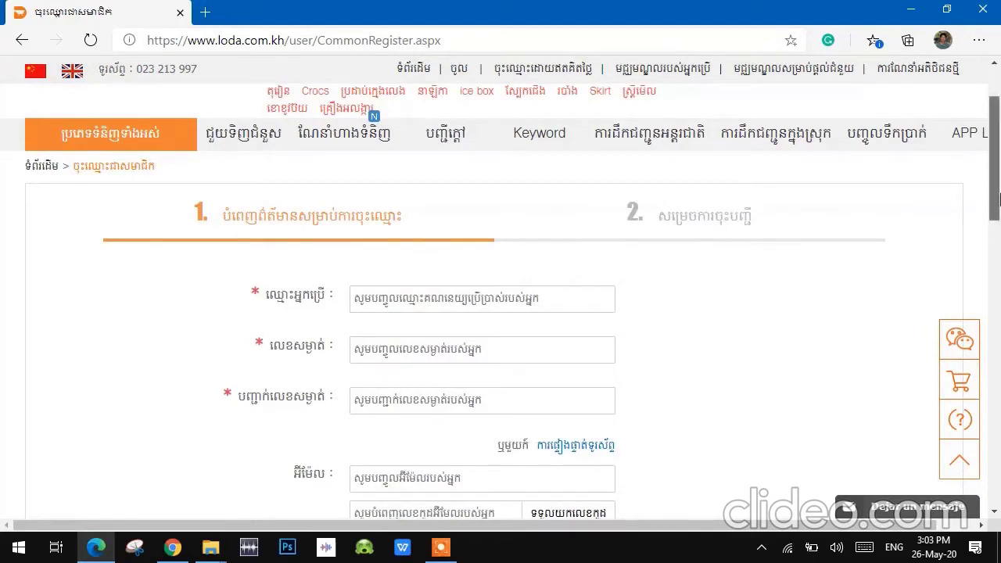
drag(996, 191, 999, 229)
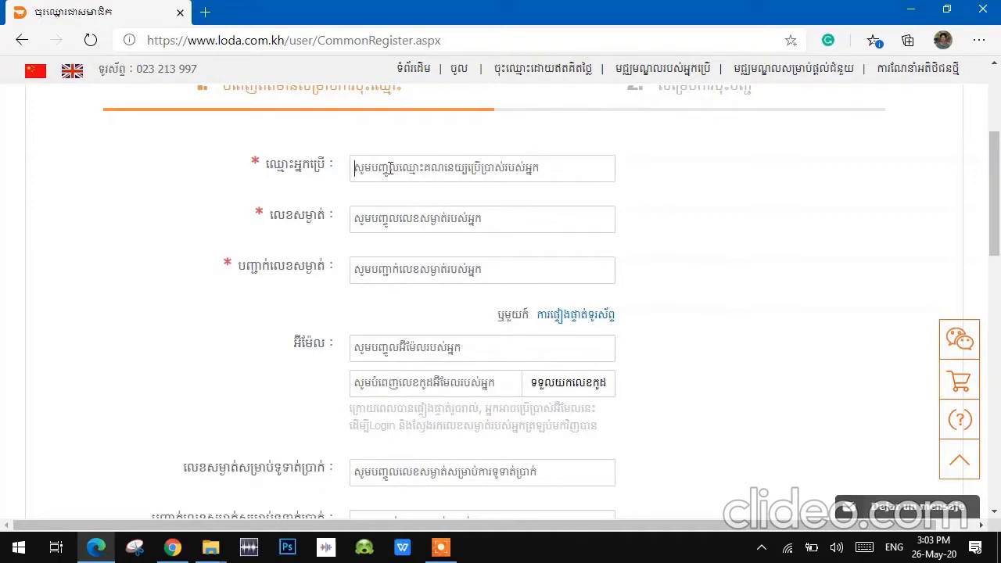
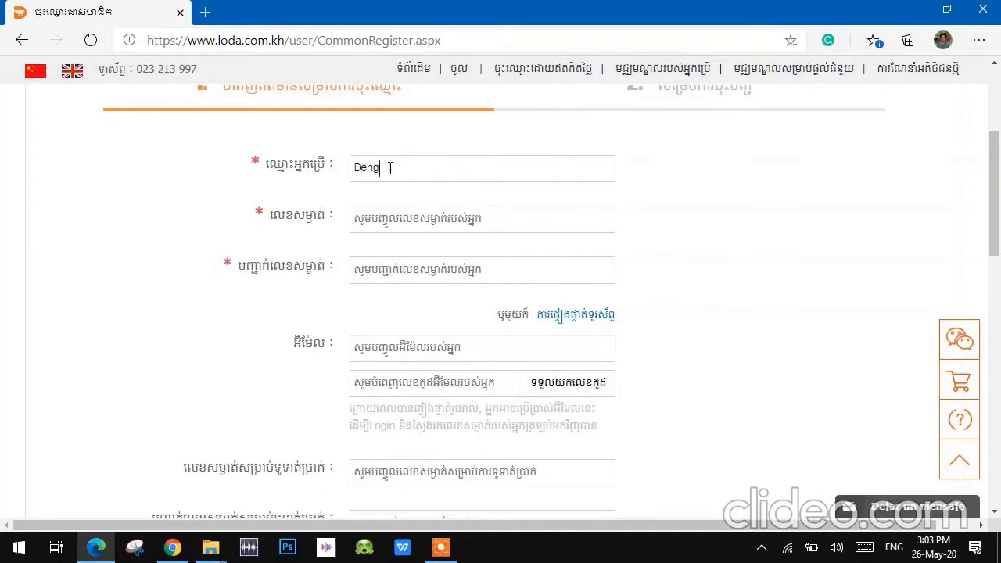
Step: Enter the username, a password and its confirmation, then switch verification to mobile phone (+855)
click(405, 223)
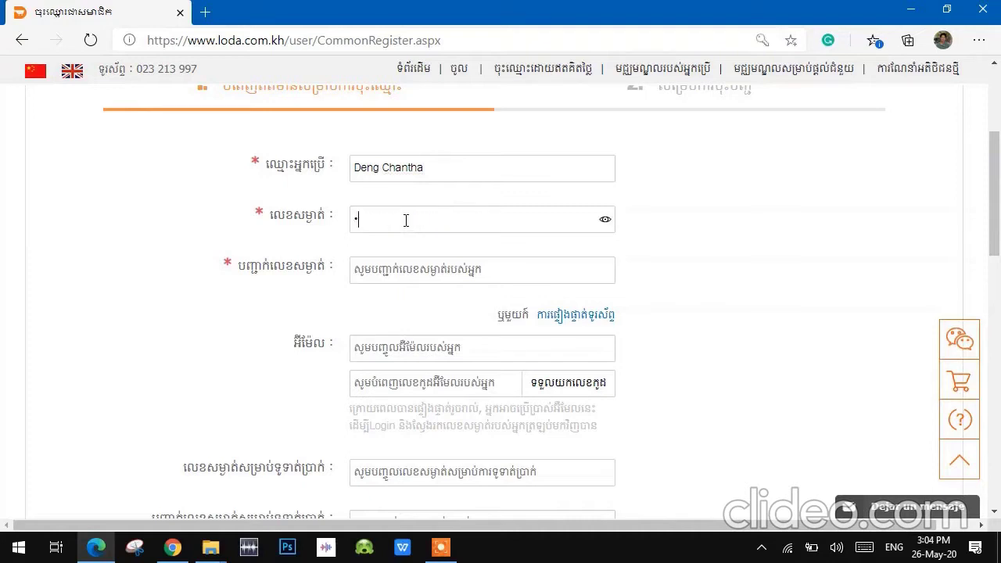
click(415, 274)
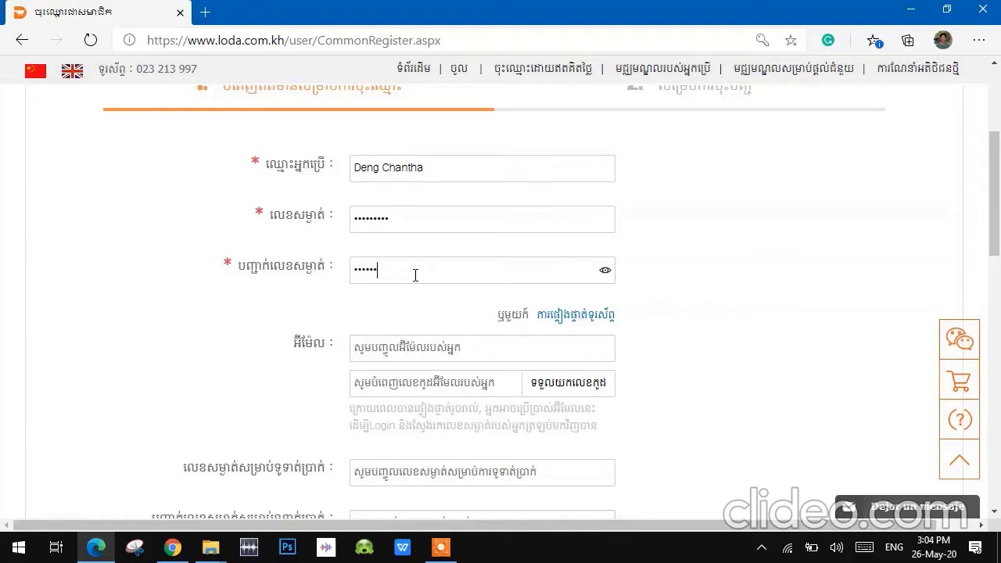
click(421, 354)
click(599, 321)
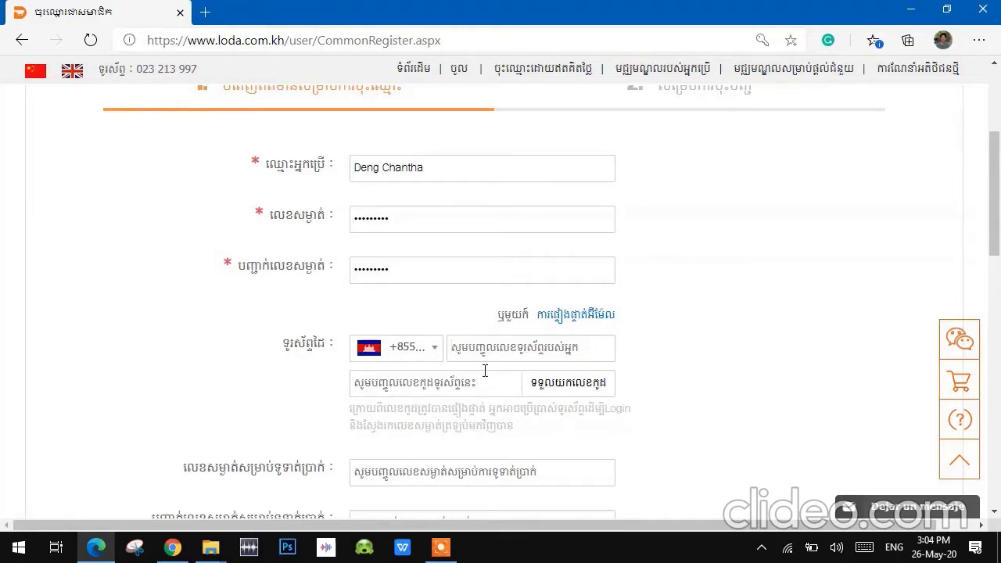
Step: Switch back to e-mail verification and fill in the saved e-mail address
click(578, 317)
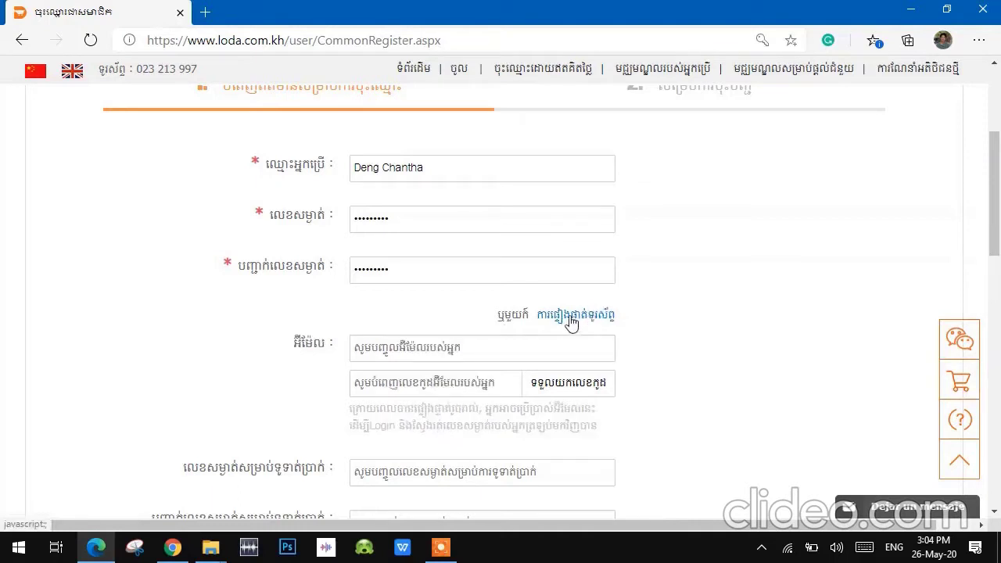
click(482, 342)
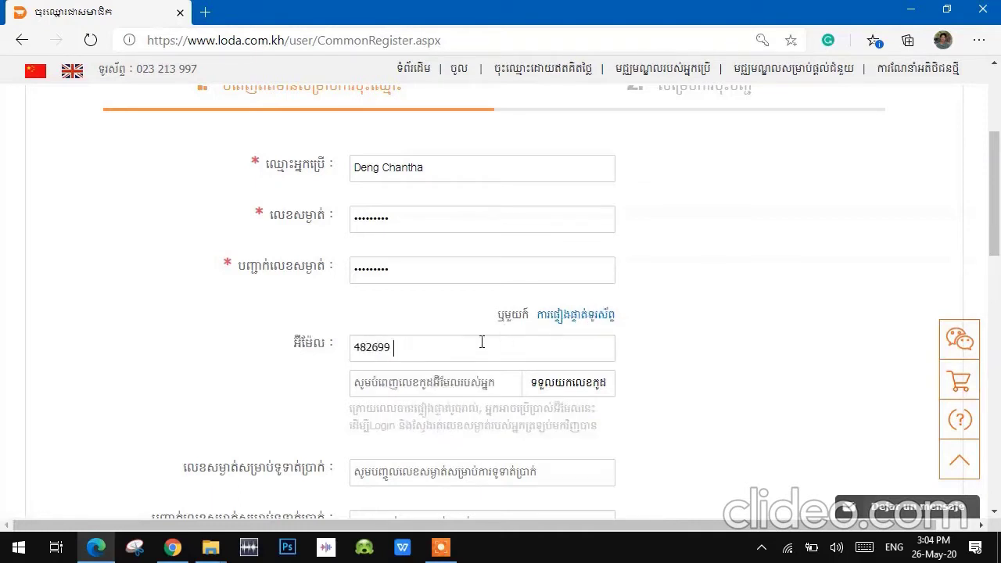
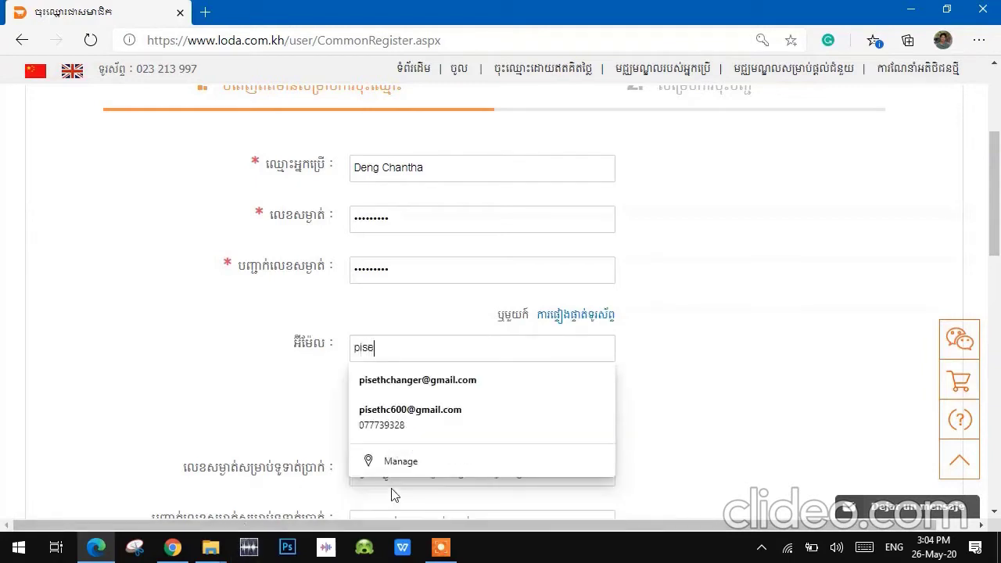
click(420, 415)
Step: Clear the code box, request an e-mail verification code and go to Gmail
click(395, 390)
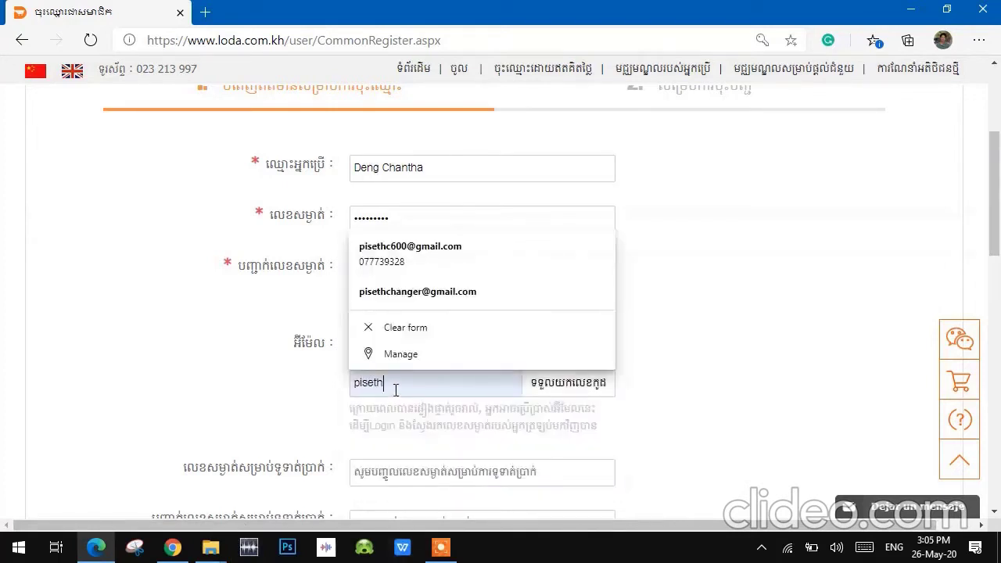
key(BackSpace)
key(BackSpace)
key(BackSpace)
key(BackSpace)
key(BackSpace)
key(BackSpace)
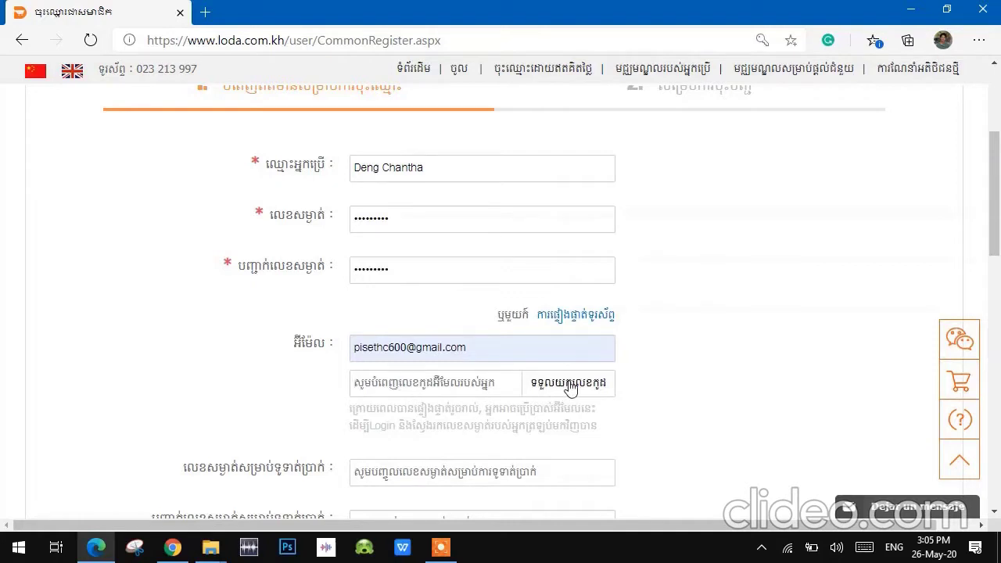
click(571, 387)
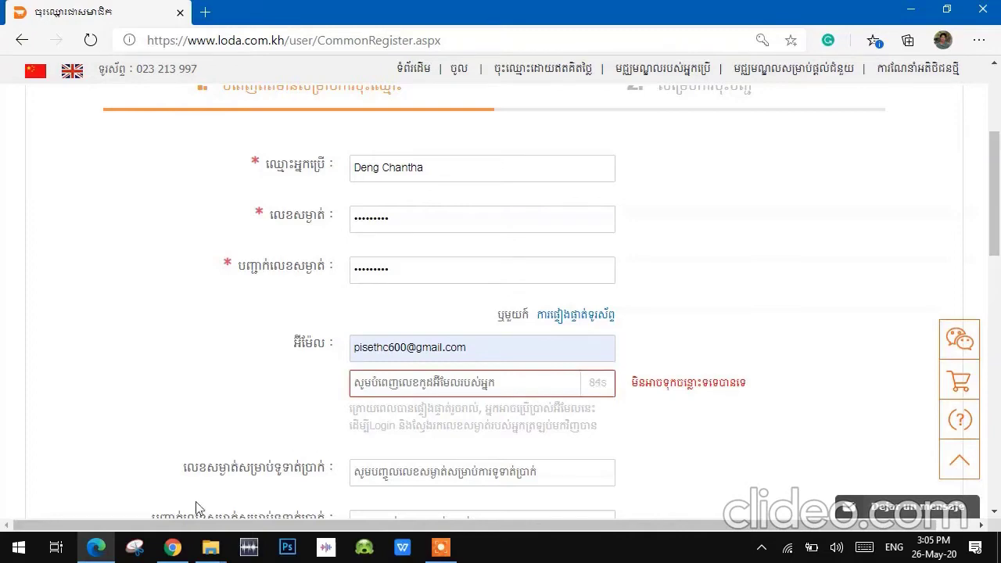
click(173, 548)
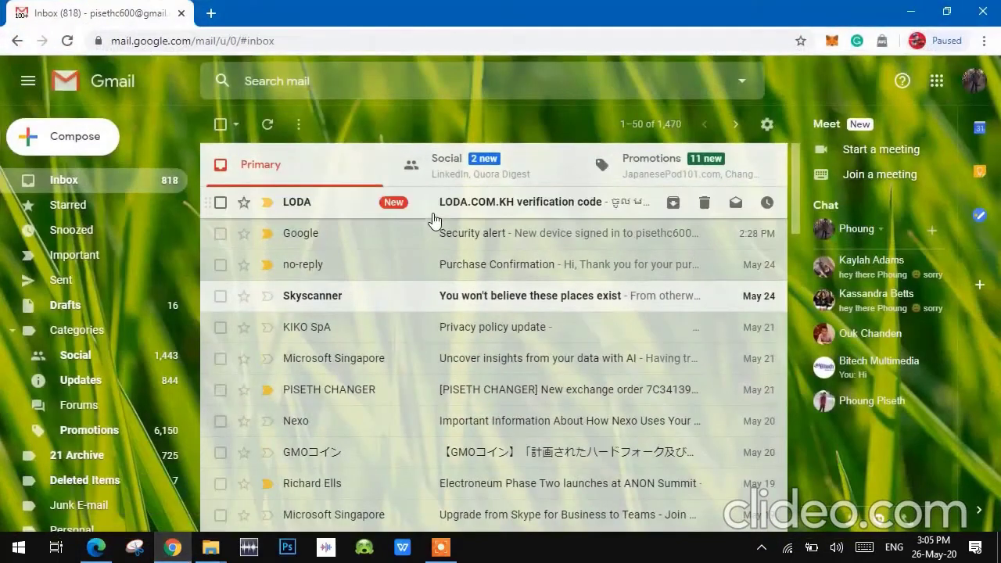
Step: Copy the verification code from the LODA e-mail and return to the sign-up code field
click(526, 205)
scroll(618, 337, down, 3)
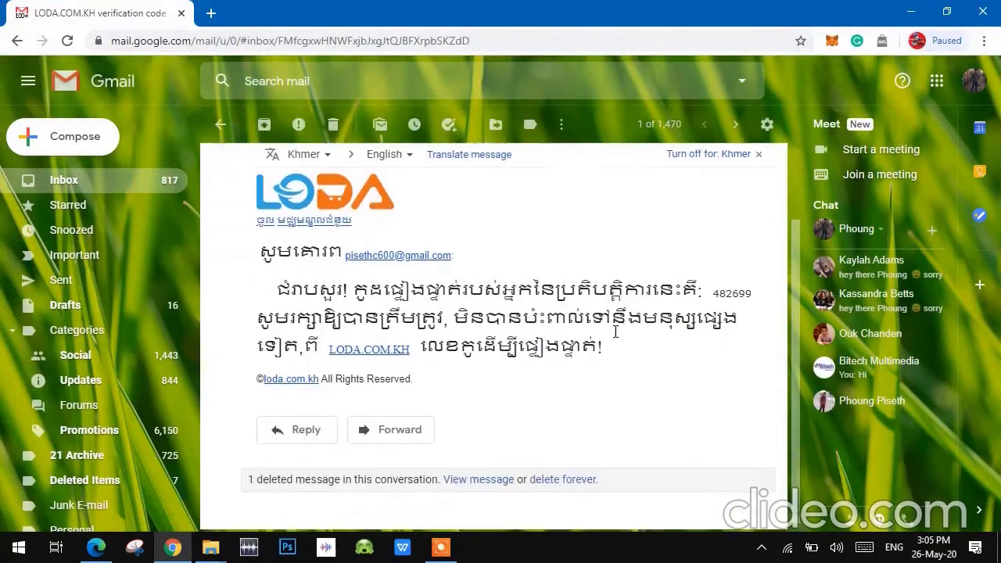
triple_click(731, 283)
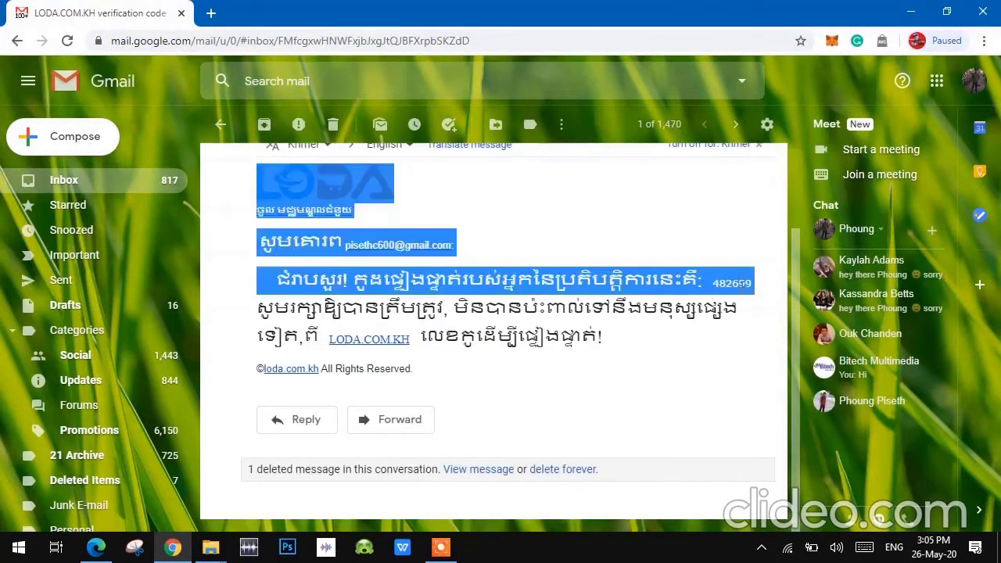
right_click(740, 290)
click(708, 391)
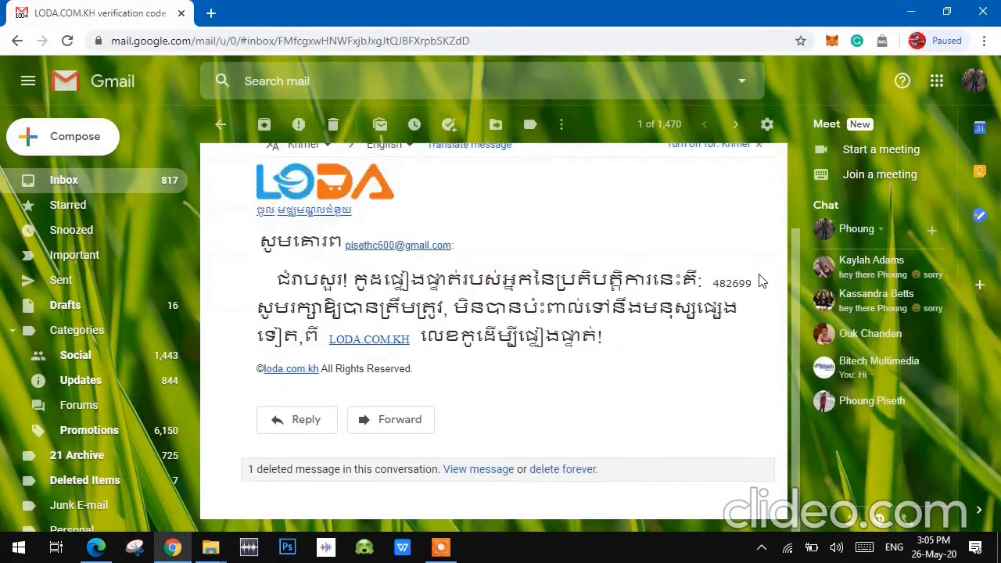
drag(755, 283, 714, 285)
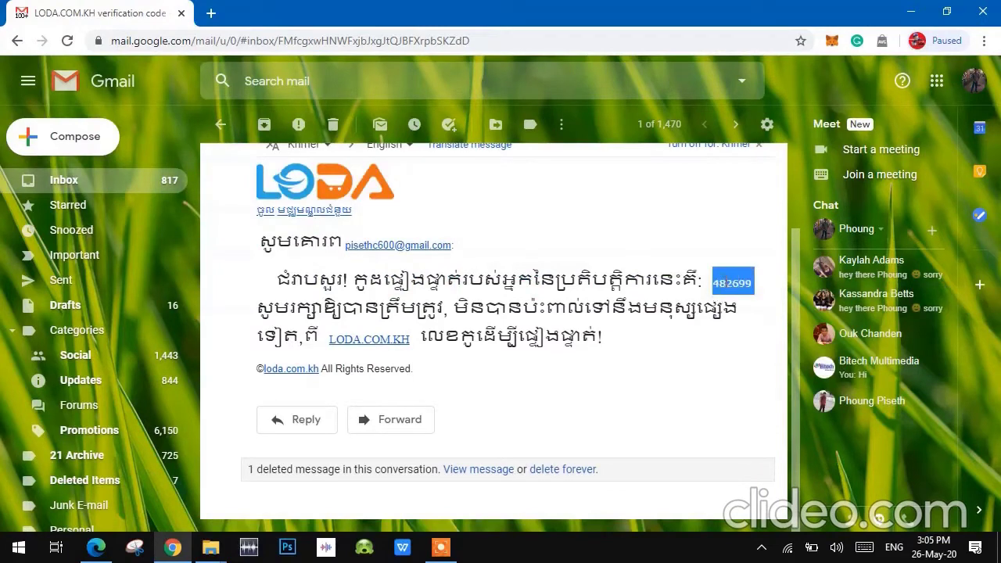
right_click(726, 286)
click(754, 295)
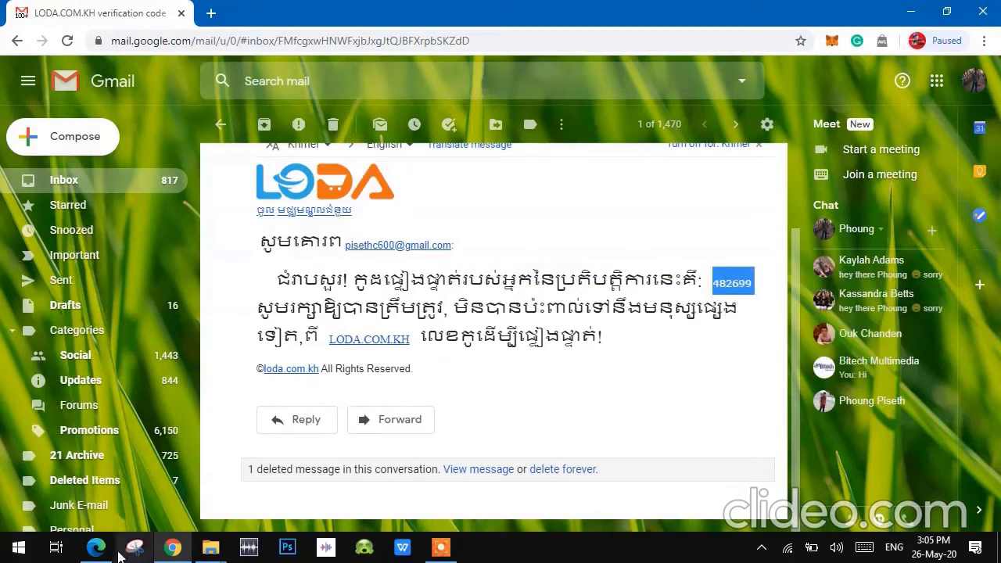
click(97, 549)
click(398, 380)
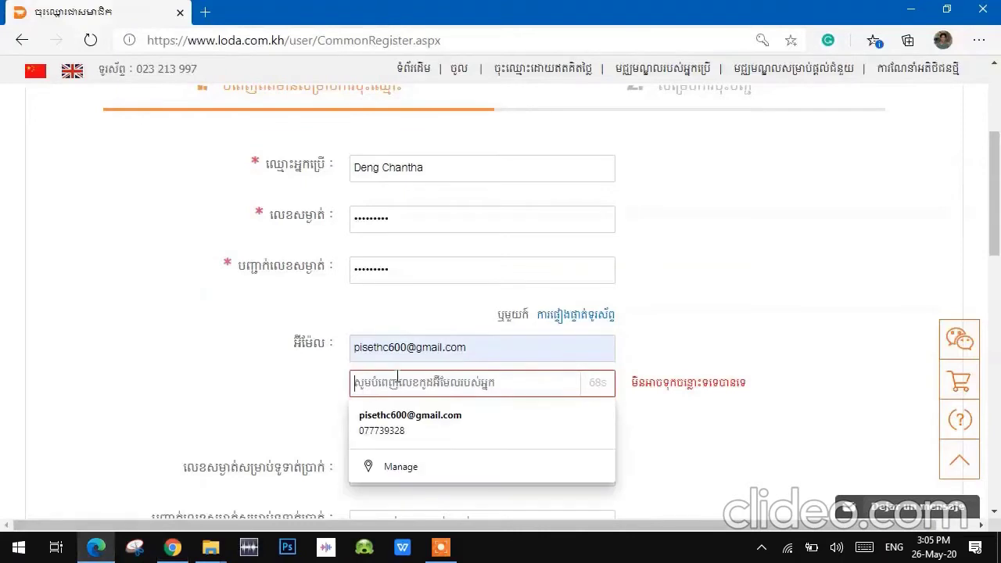
Step: Paste the e-mailed verification code into the code field
key(ctrl+v)
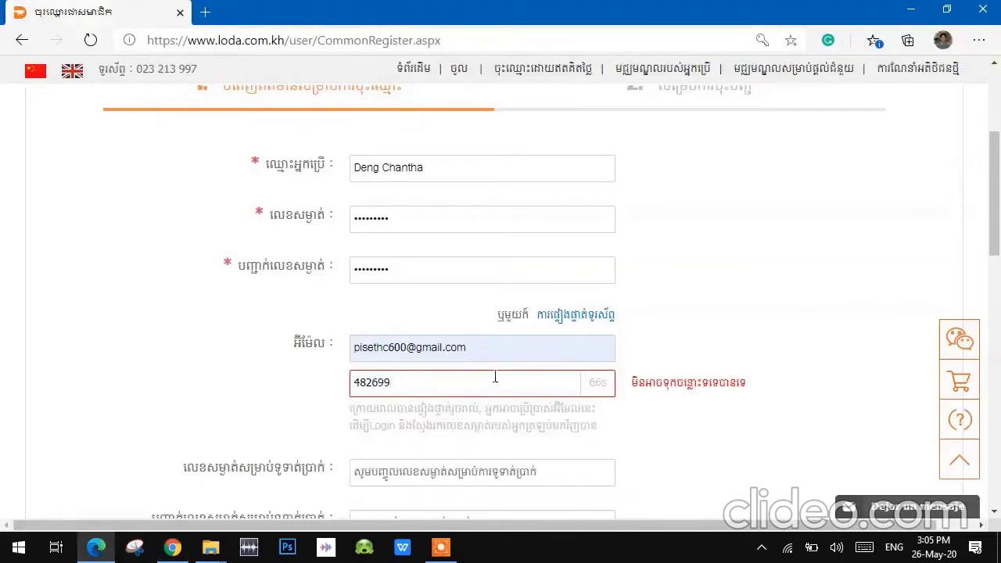
scroll(784, 347, down, 2)
scroll(740, 360, down, 1)
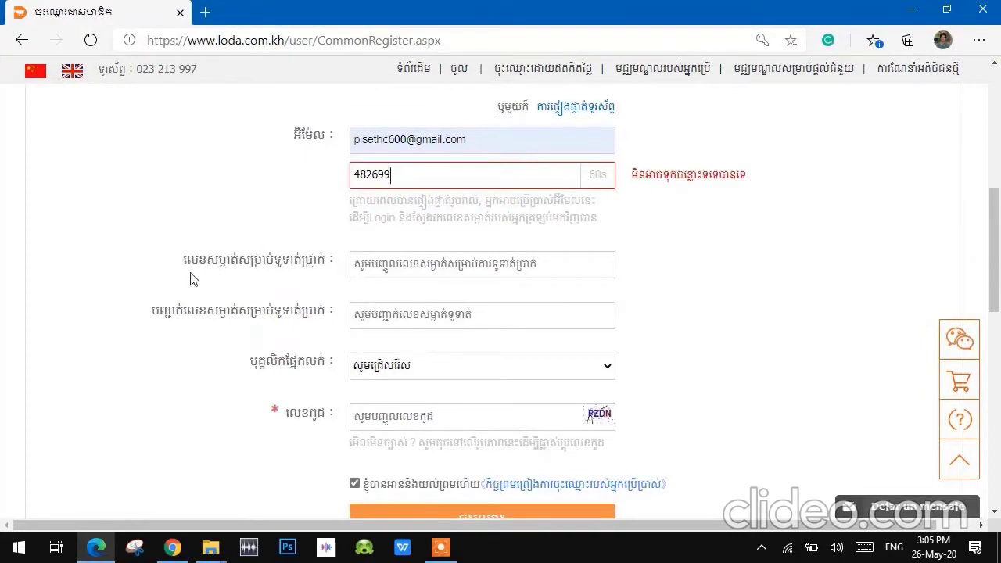
Step: Fill in the payment password and its confirmation
click(392, 269)
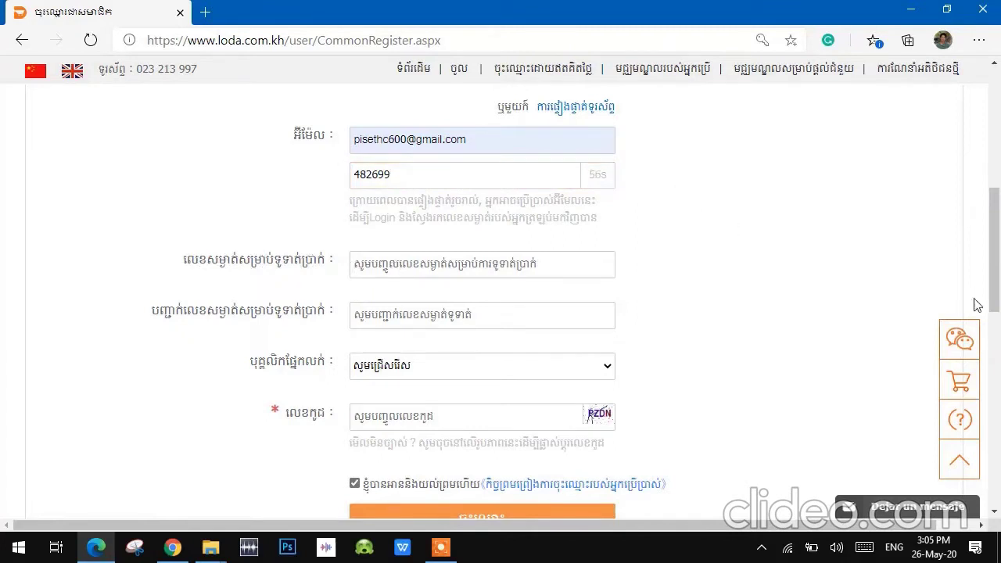
drag(995, 301, 999, 211)
scroll(999, 212, down, 1)
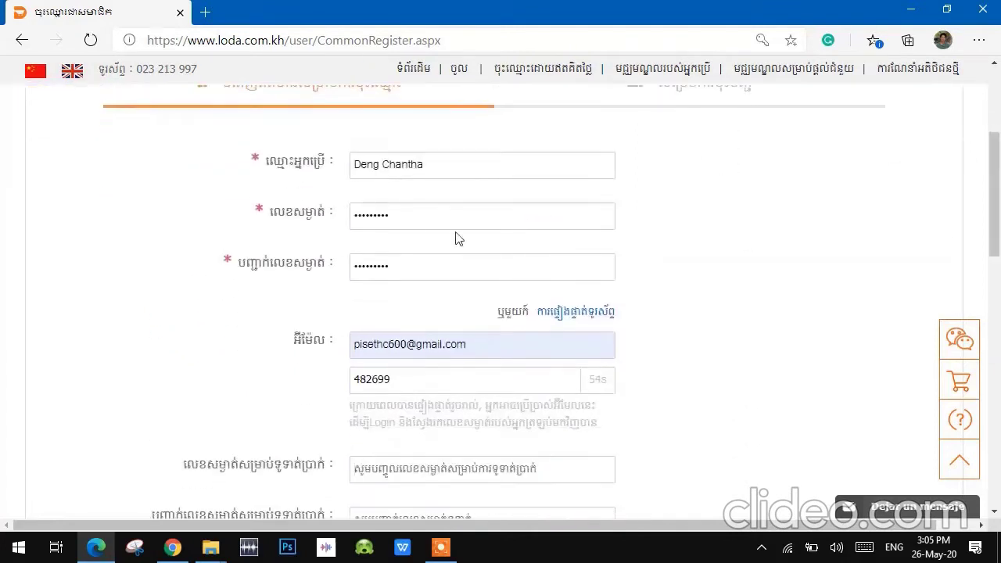
drag(995, 195, 995, 266)
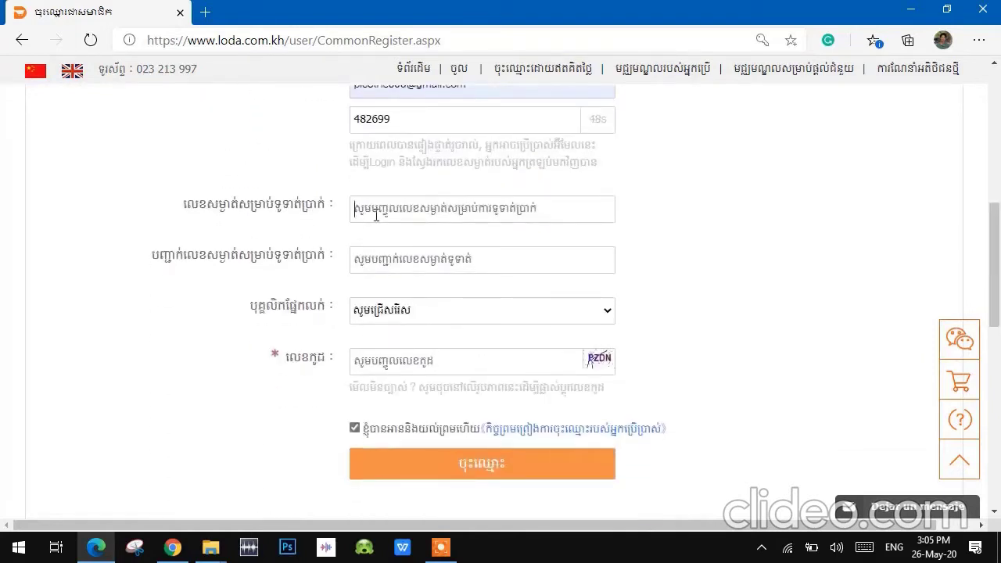
text(••)
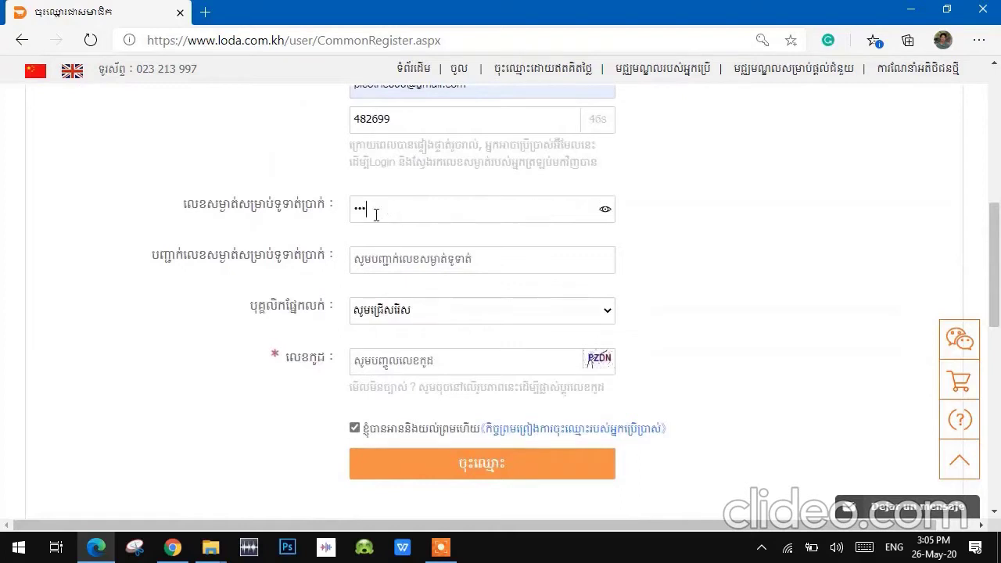
text(••••)
click(369, 260)
text(1)
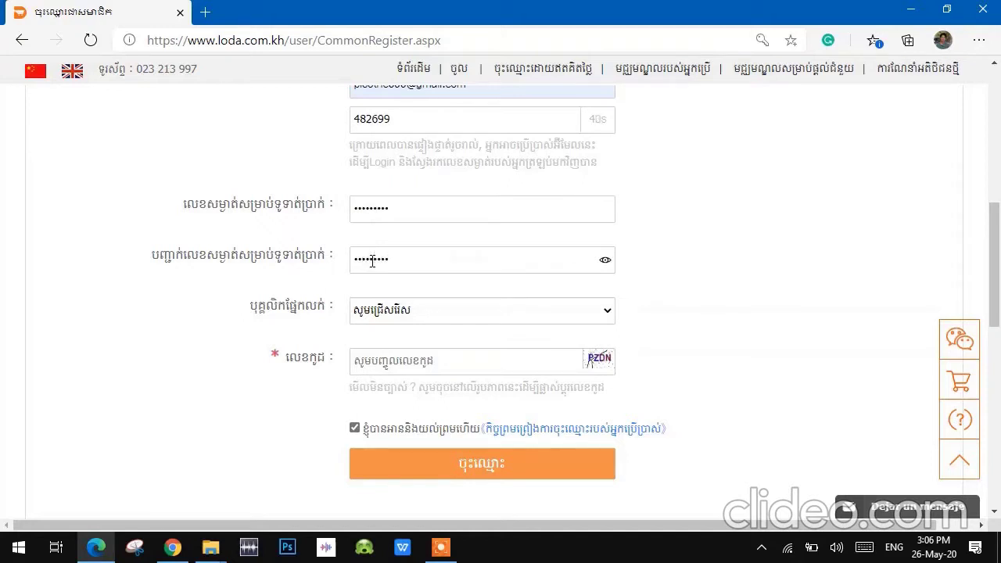
scroll(373, 261, up, 3)
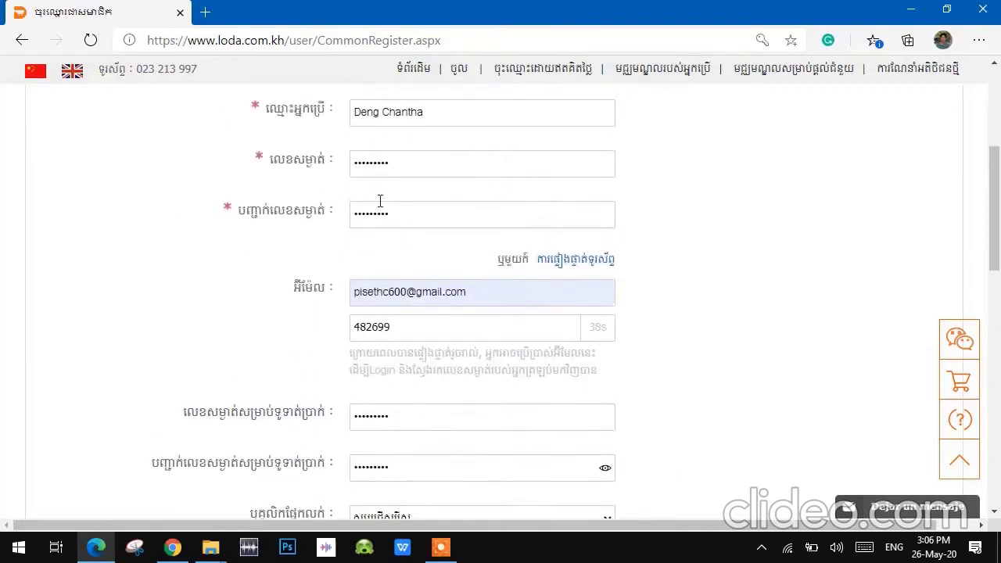
scroll(398, 410, down, 2)
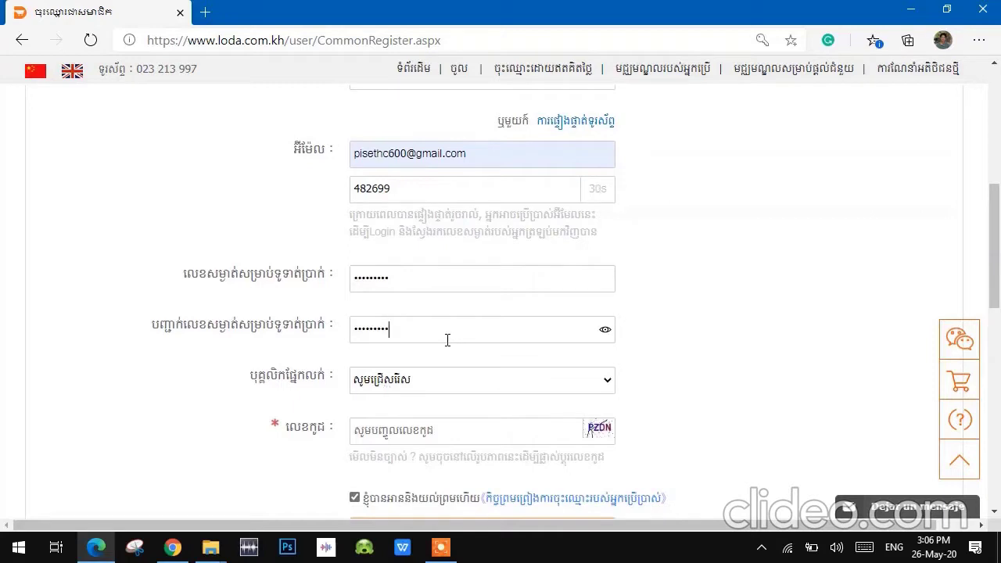
scroll(448, 340, down, 2)
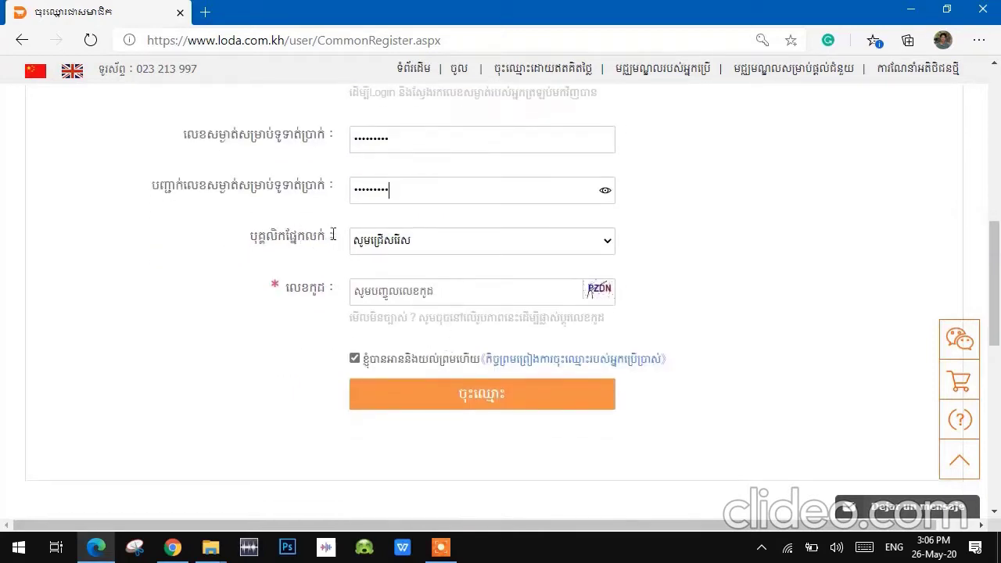
Step: Enter the captcha characters from the image and submit the registration form
click(384, 290)
text(PZD)
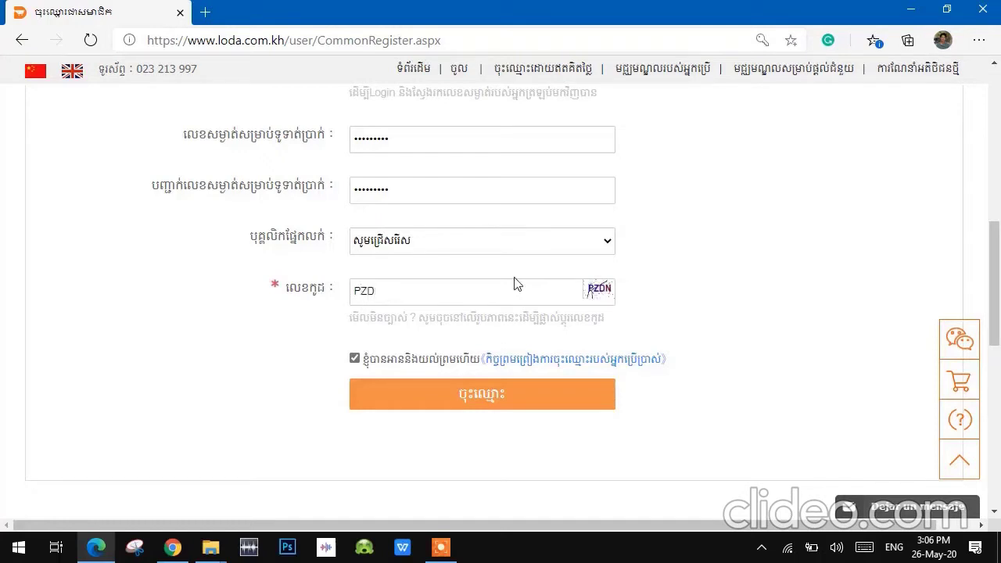
text(N)
scroll(598, 333, down, 1)
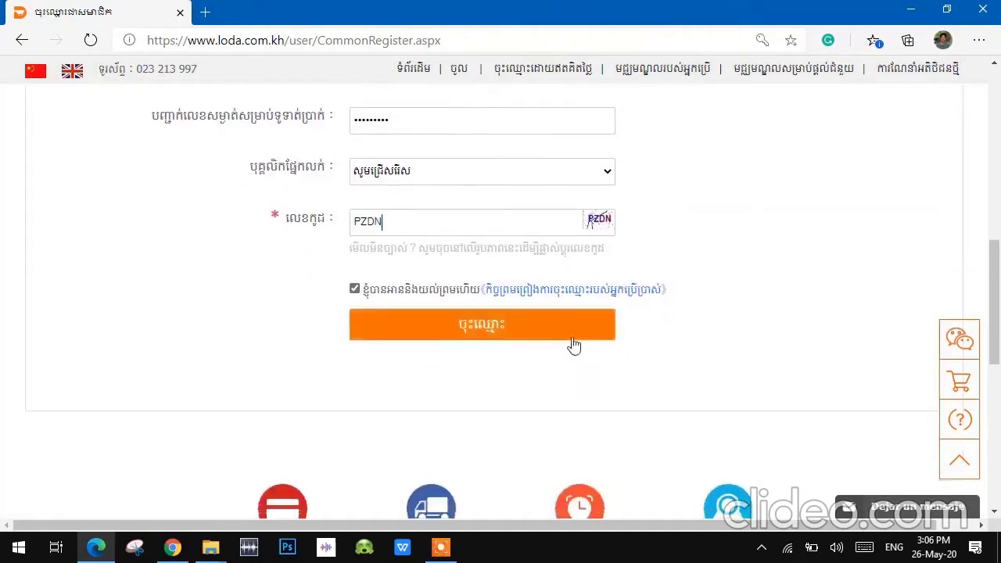
click(485, 333)
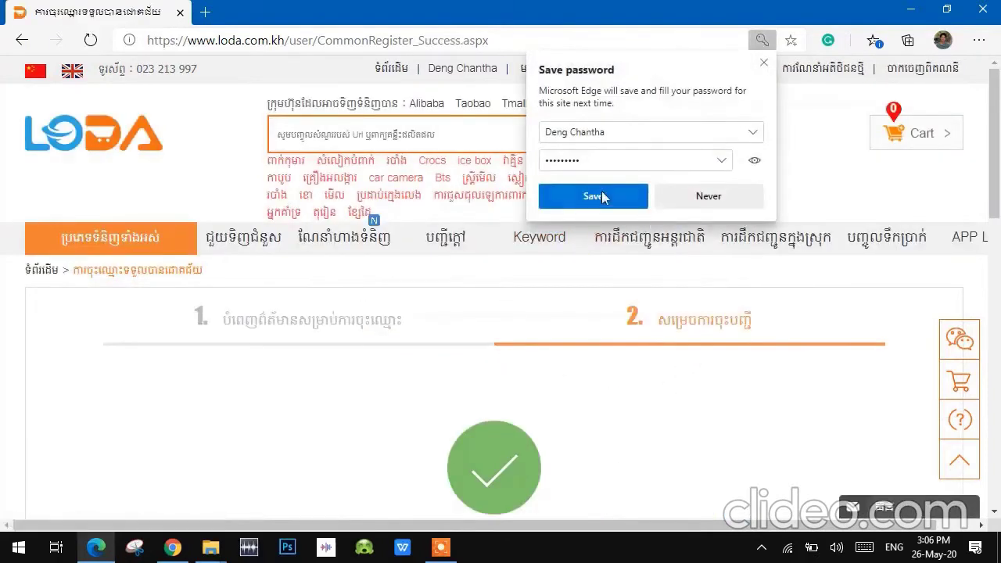
Step: Save the new account password in Edge and review the registration success page
click(604, 198)
drag(998, 145, 999, 211)
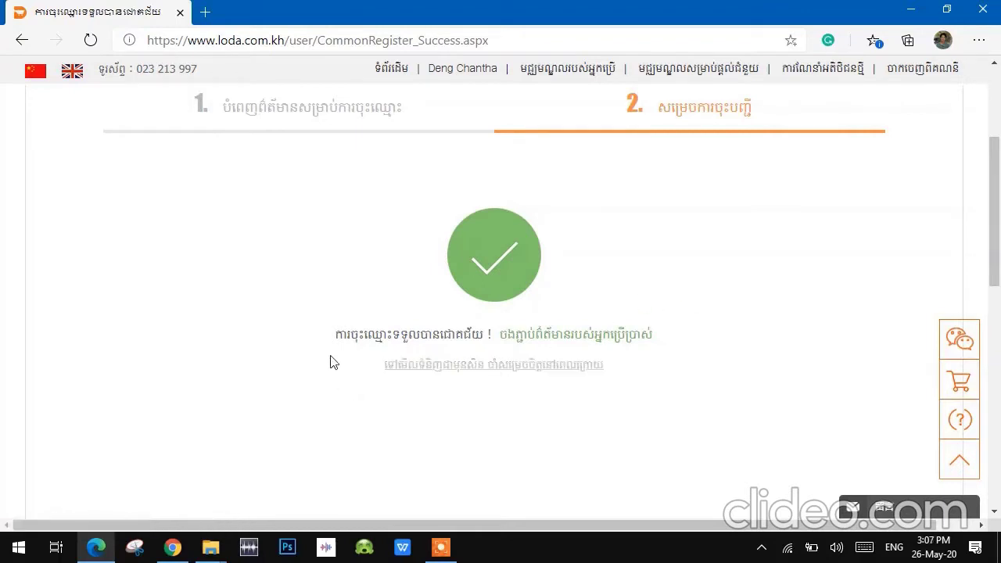
scroll(747, 247, up, 2)
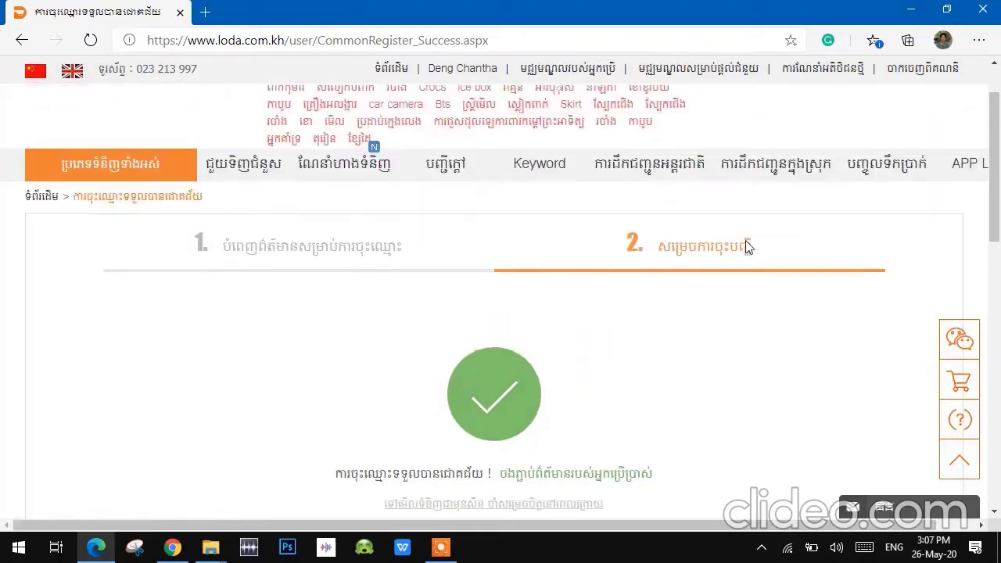
scroll(747, 247, down, 1)
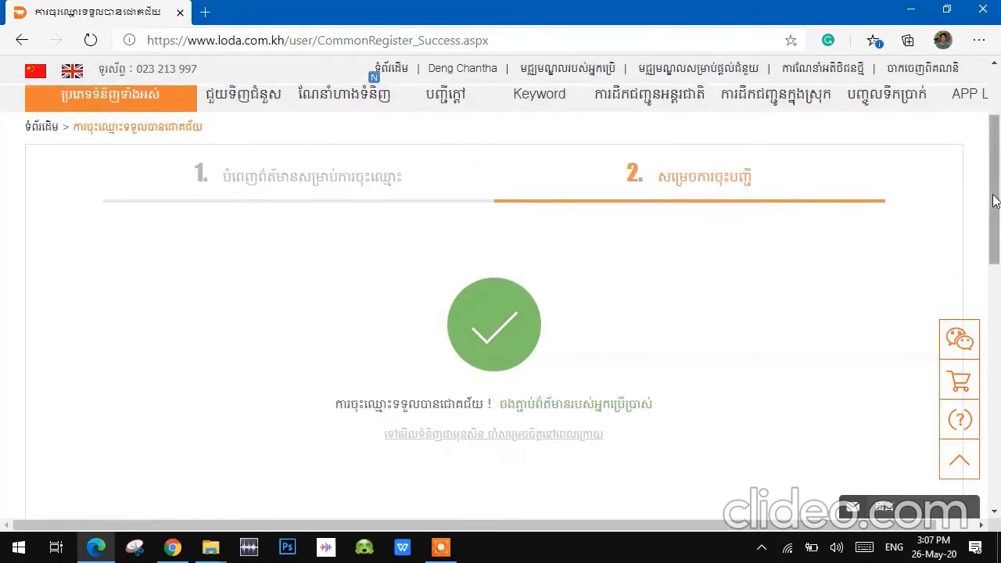
drag(994, 190, 998, 222)
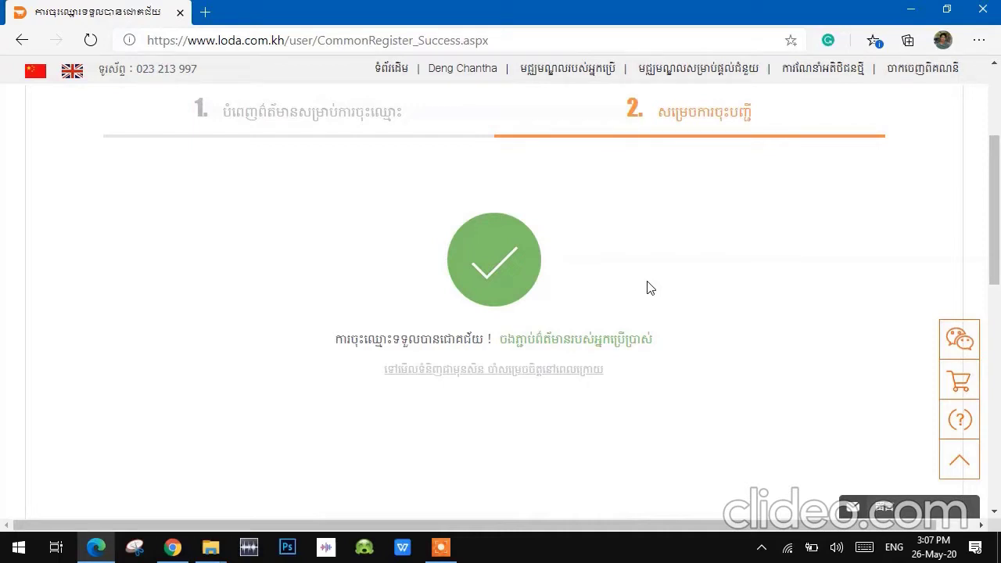
scroll(647, 288, up, 2)
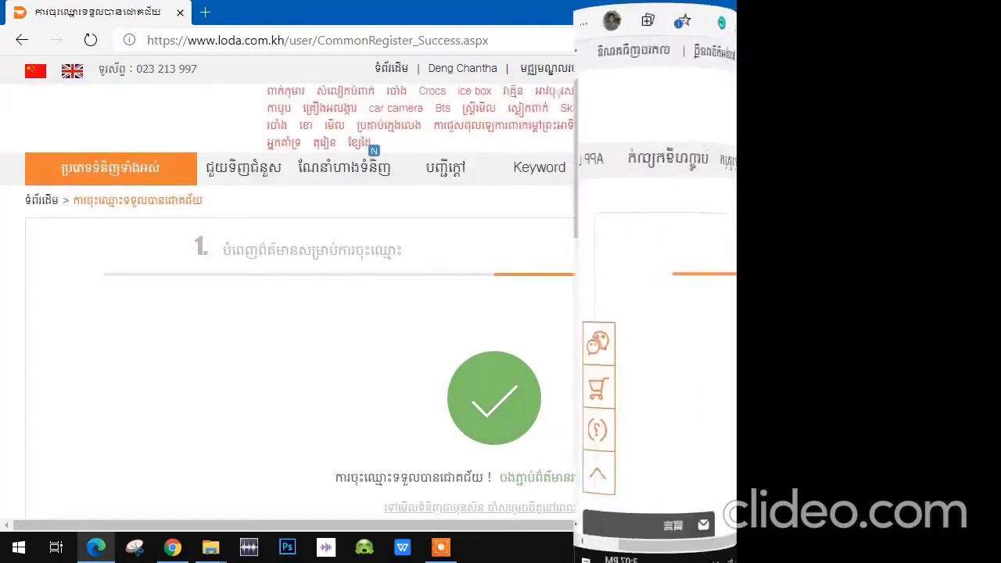
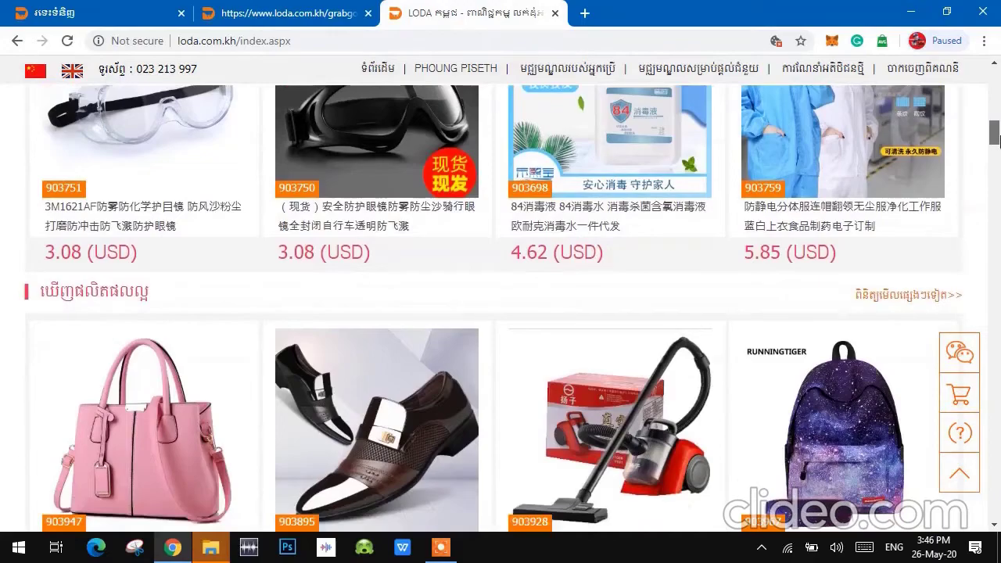
drag(995, 137, 995, 86)
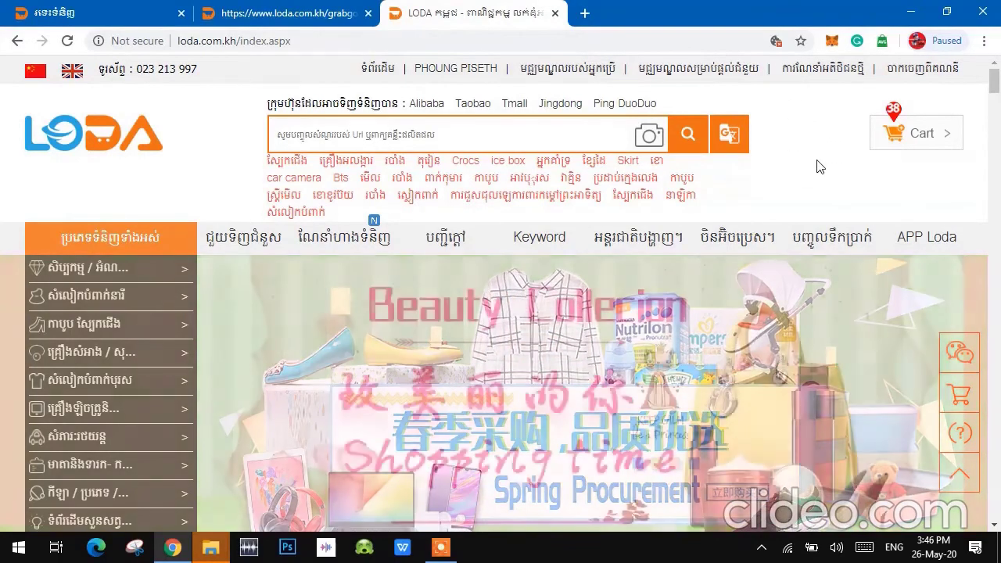
scroll(998, 114, down, 4)
scroll(998, 113, down, 5)
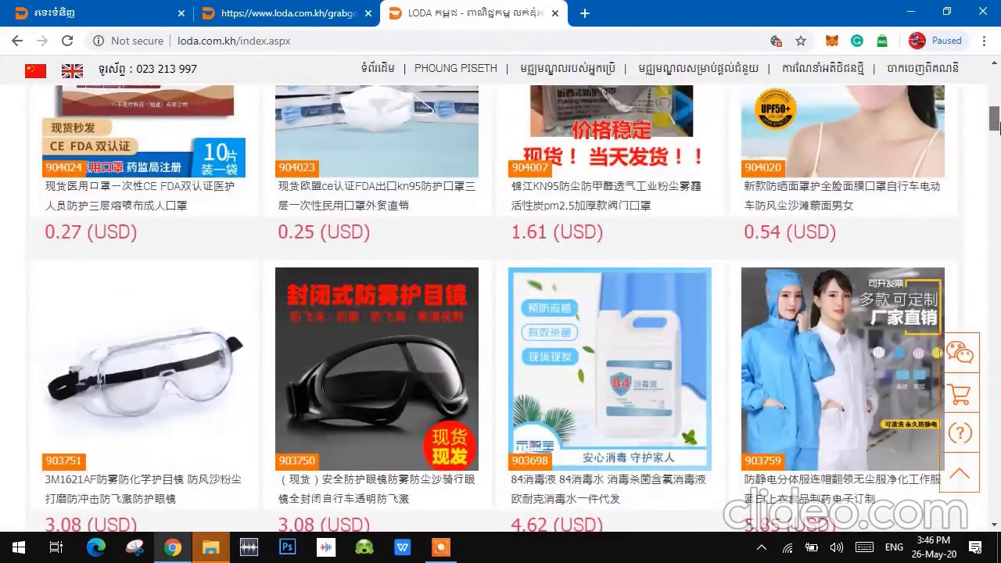
scroll(995, 90, up, 8)
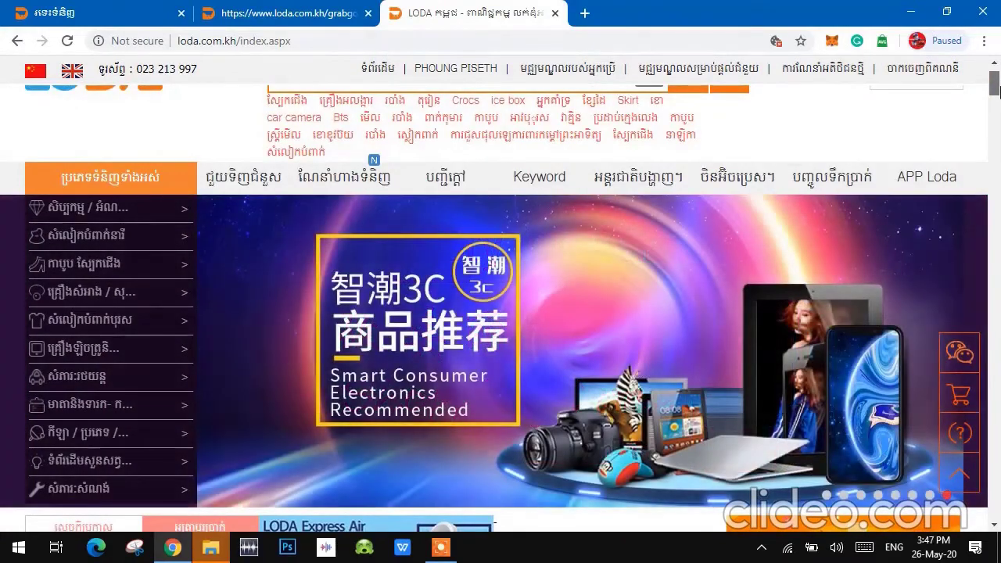
scroll(995, 90, down, 1)
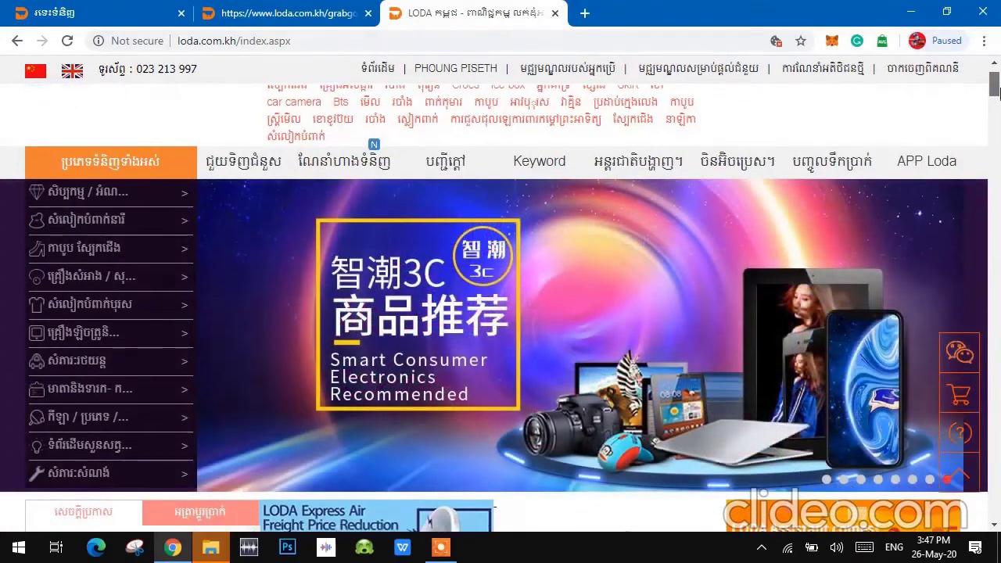
click(921, 162)
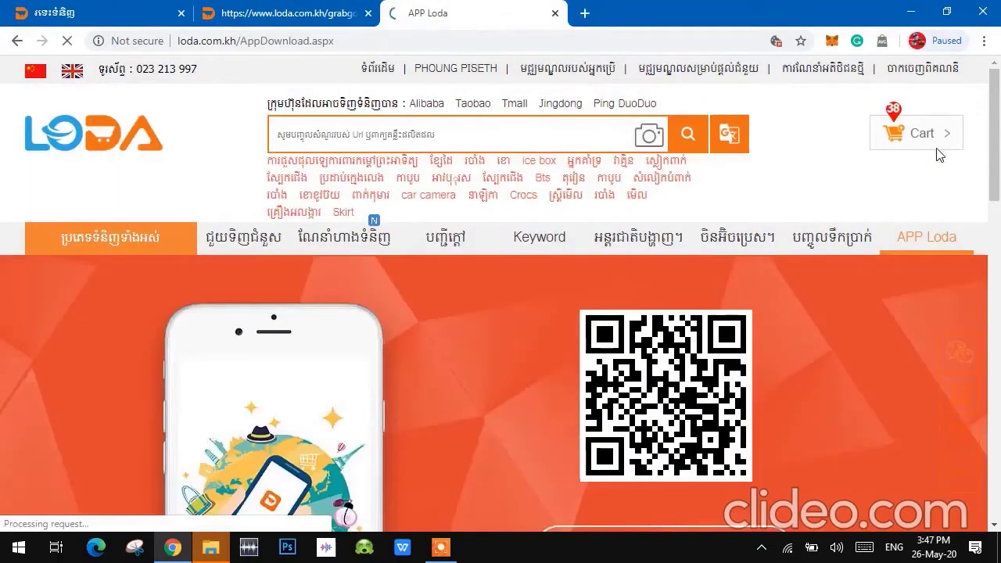
drag(999, 98, 999, 168)
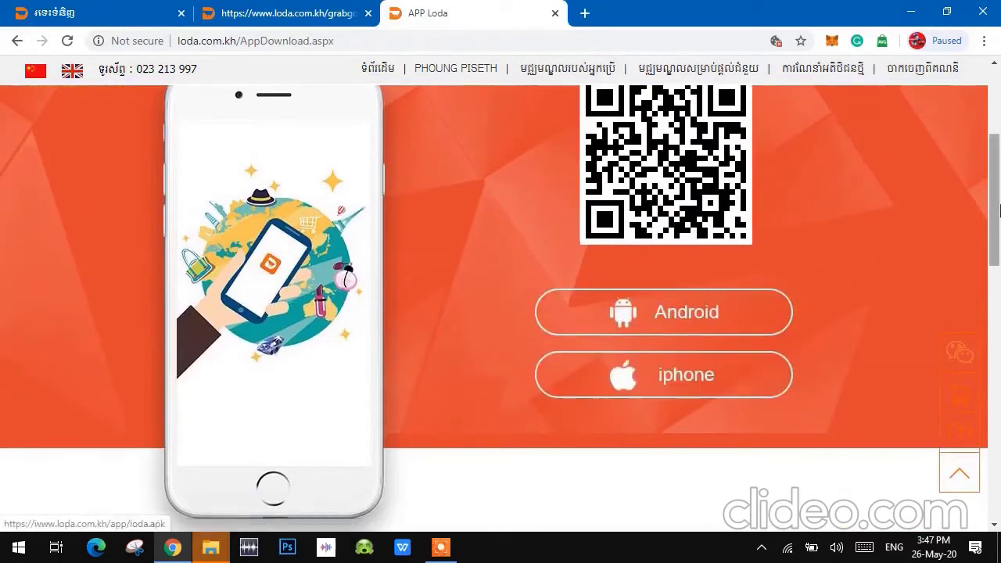
scroll(999, 211, up, 1)
drag(999, 211, 999, 149)
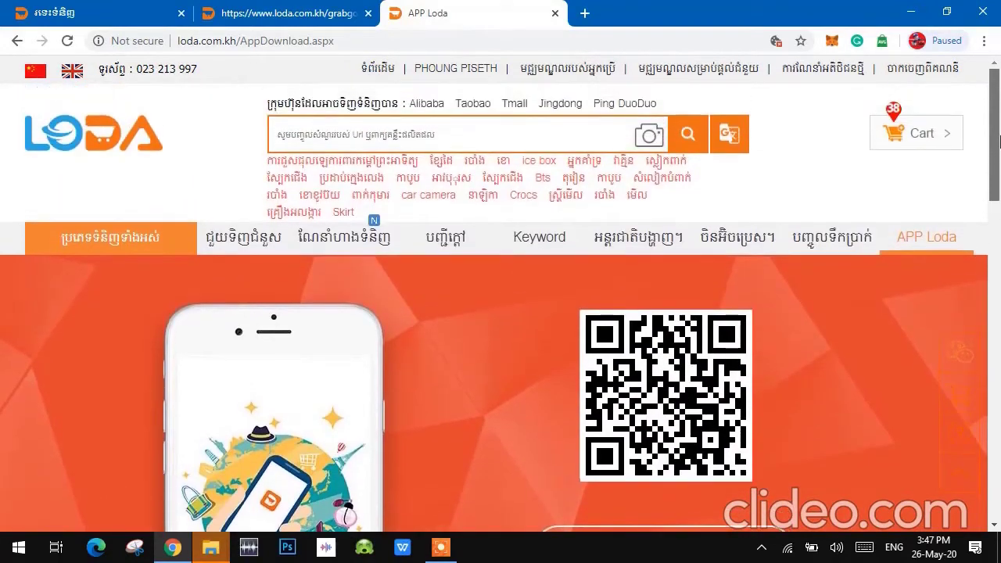
mouse_move(175, 227)
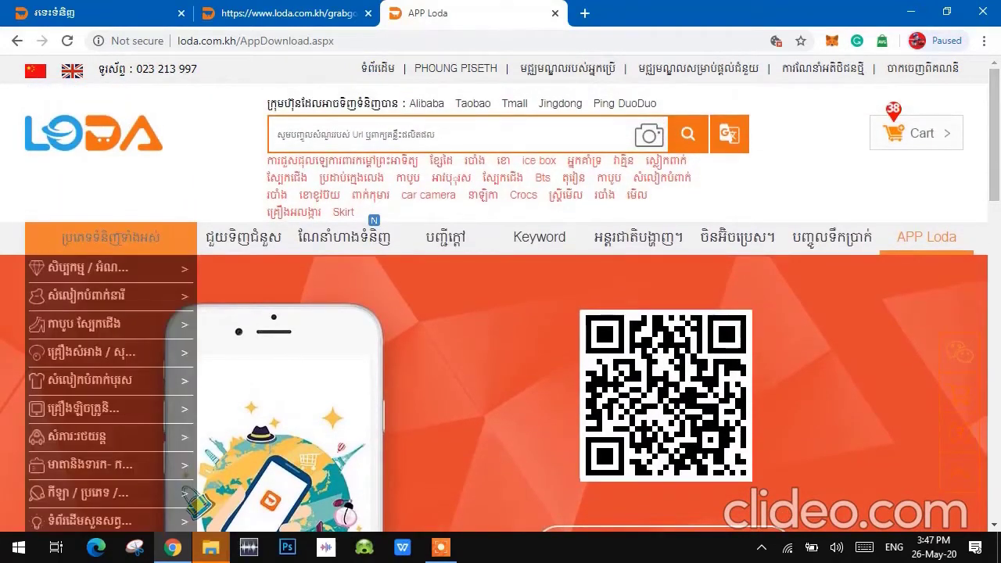
click(379, 69)
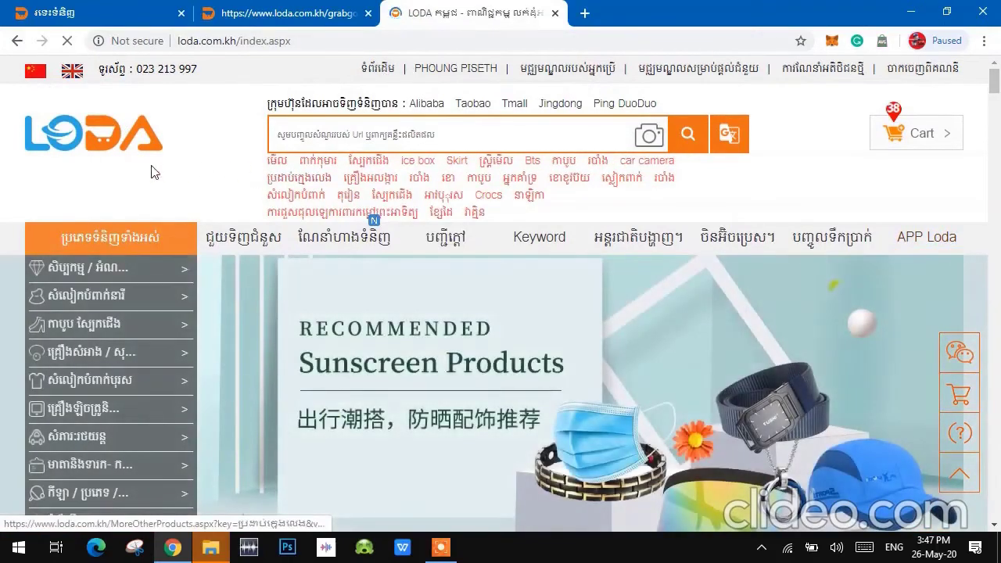
Step: Browse down the LODA home page, return to the top and focus the product search box
scroll(994, 86, down, 3)
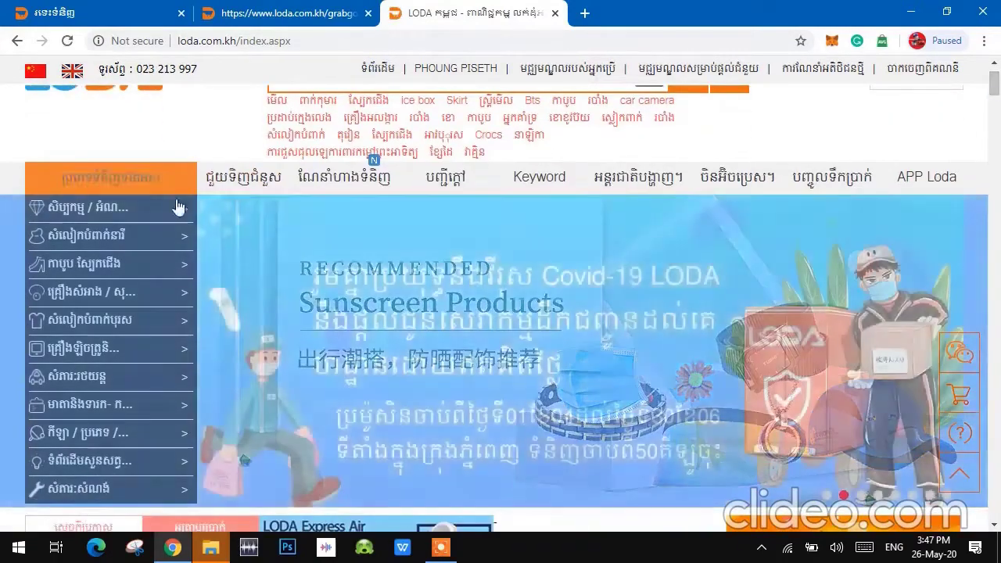
mouse_move(117, 244)
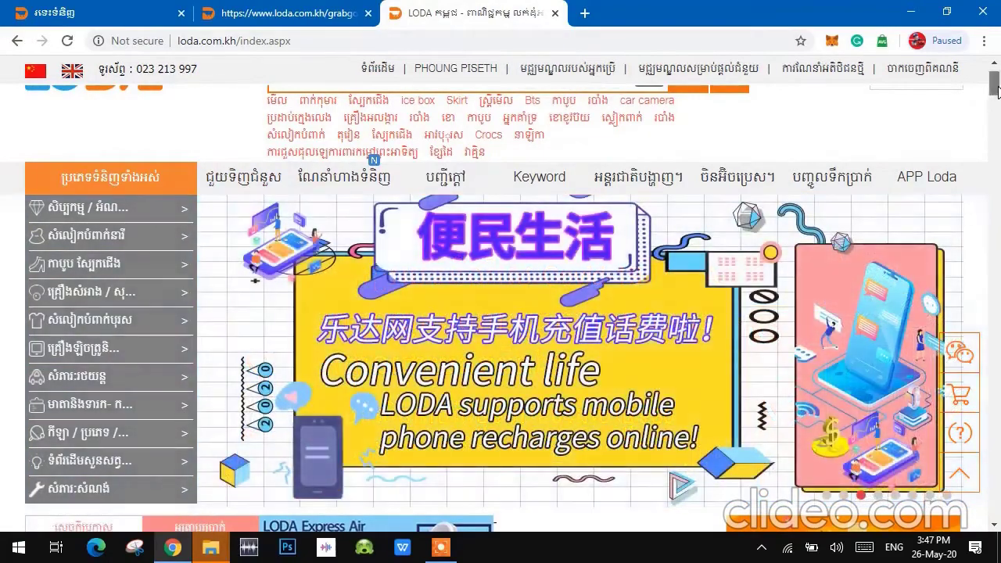
mouse_move(997, 92)
mouse_down()
mouse_move(999, 150)
mouse_move(994, 105)
mouse_up()
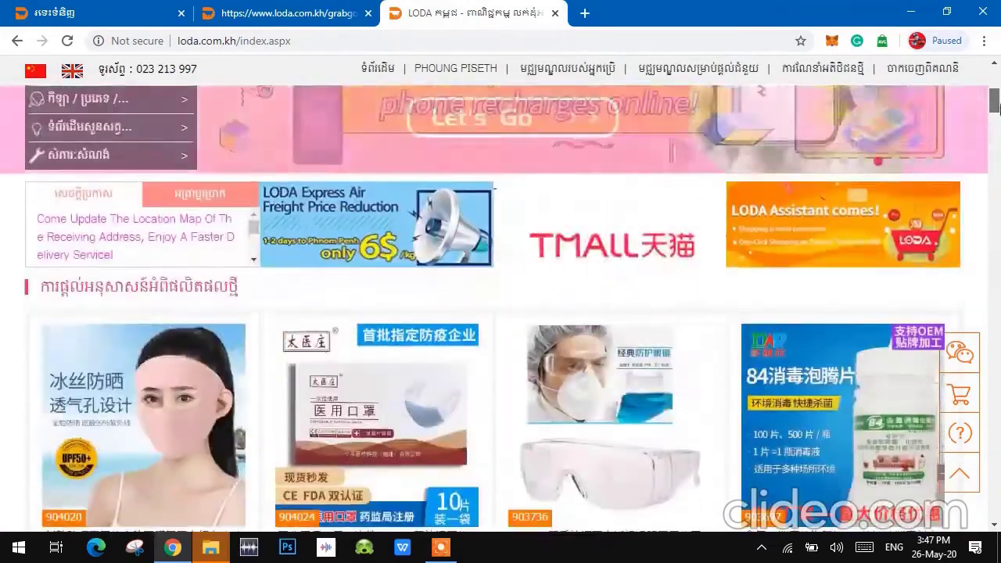
scroll(501, 305, up, 3)
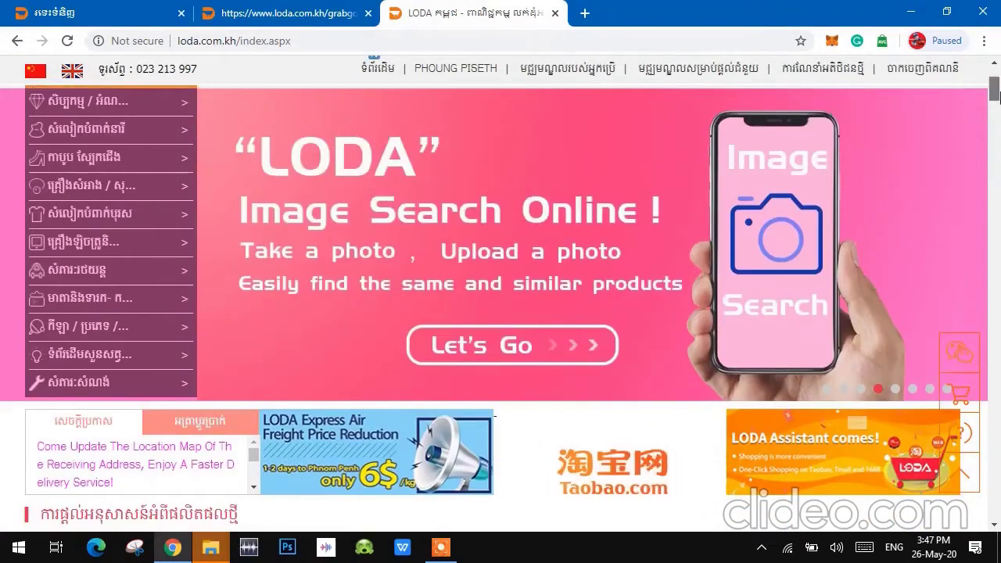
drag(995, 90, 995, 81)
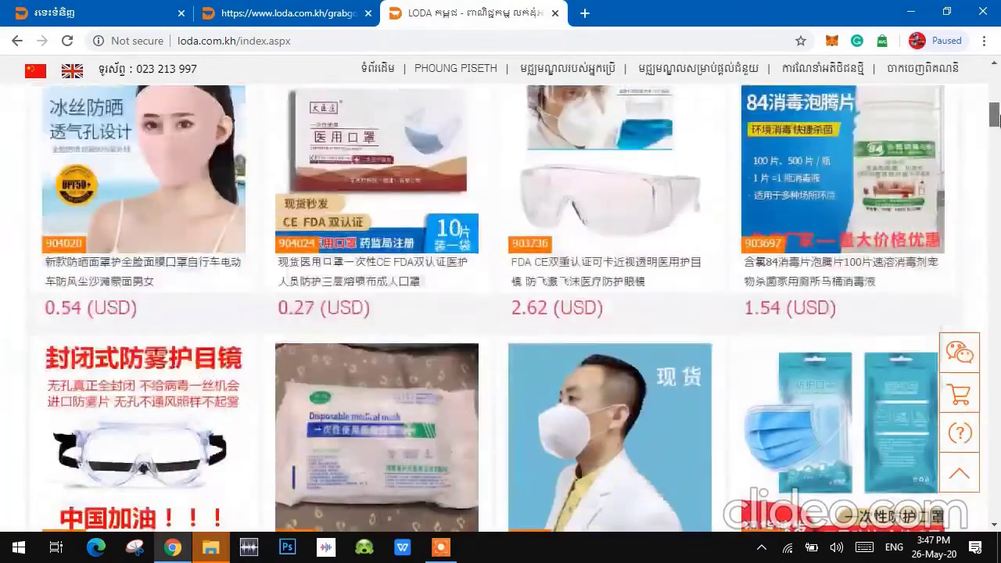
mouse_move(994, 83)
mouse_down()
mouse_move(994, 227)
mouse_move(996, 78)
mouse_up()
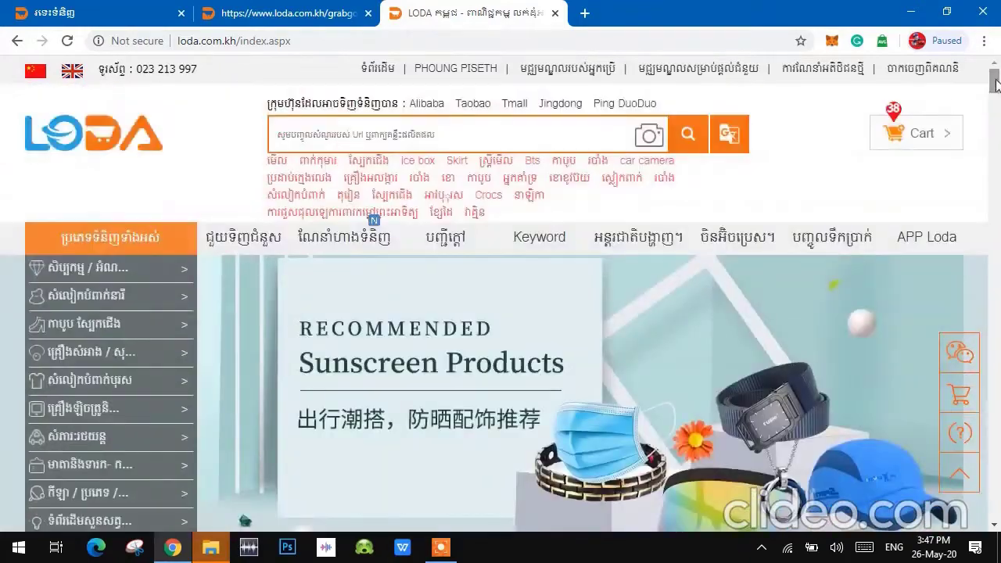
click(432, 137)
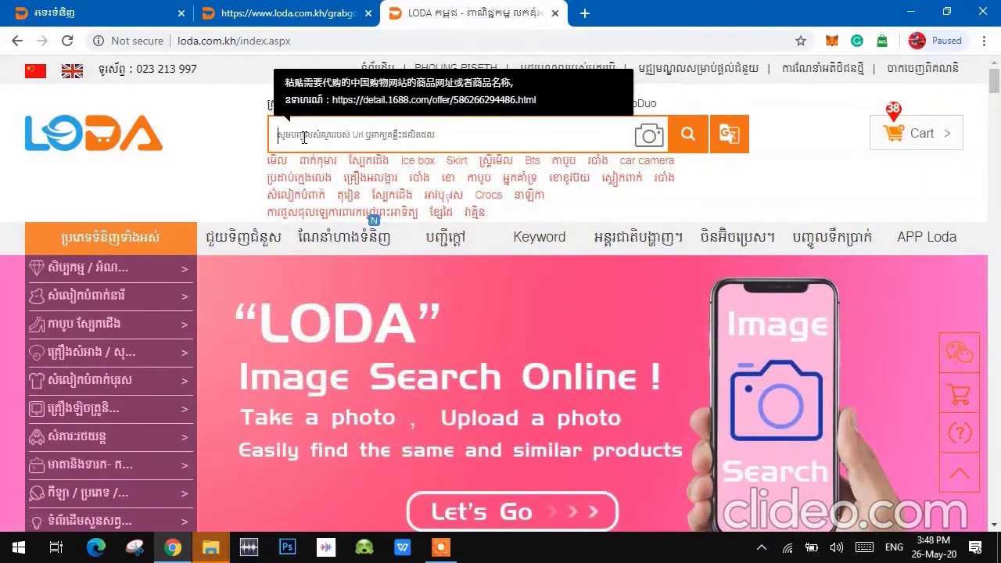
Step: Search for the pasted Chinese product name and open the PCYCLING bag's product page
click(304, 138)
text(ING自行车包大容量触屏手机包防水包山地车公路车骑行上管包)
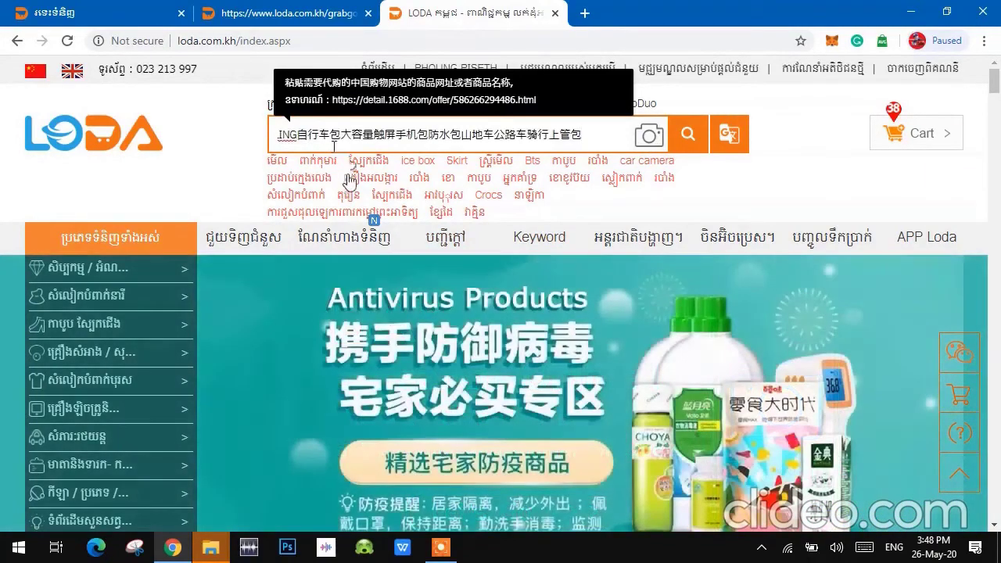
click(692, 149)
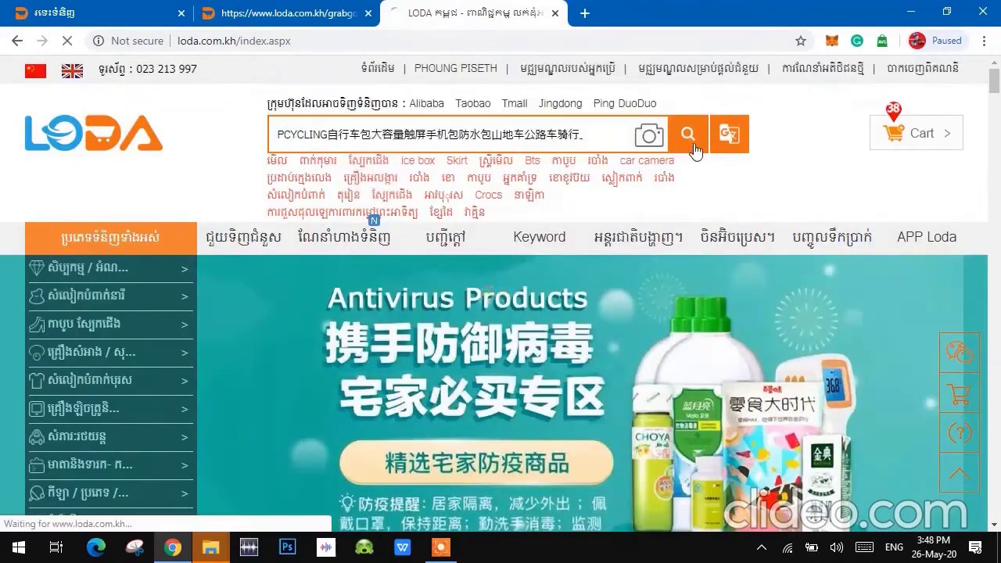
scroll(464, 200, down, 6)
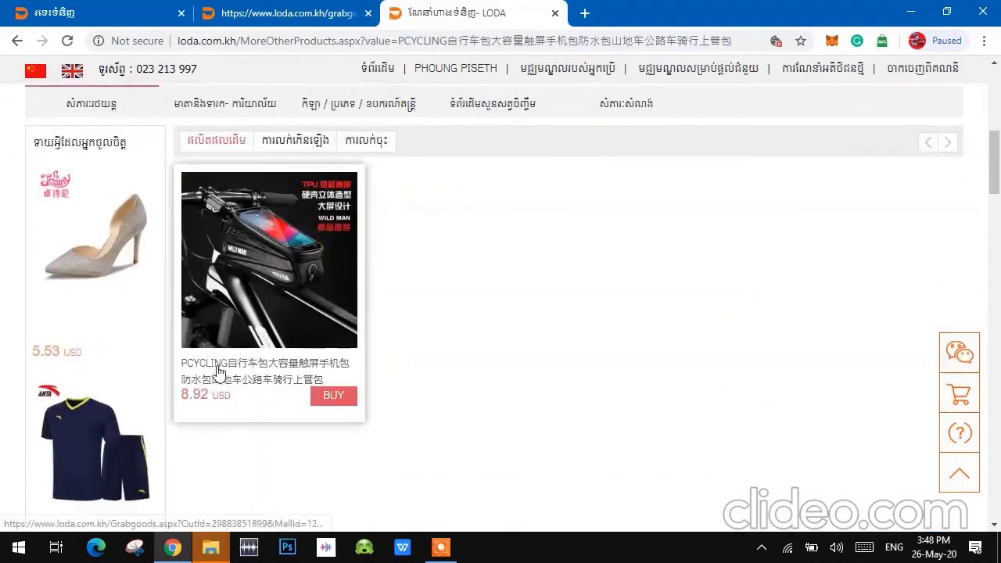
click(219, 372)
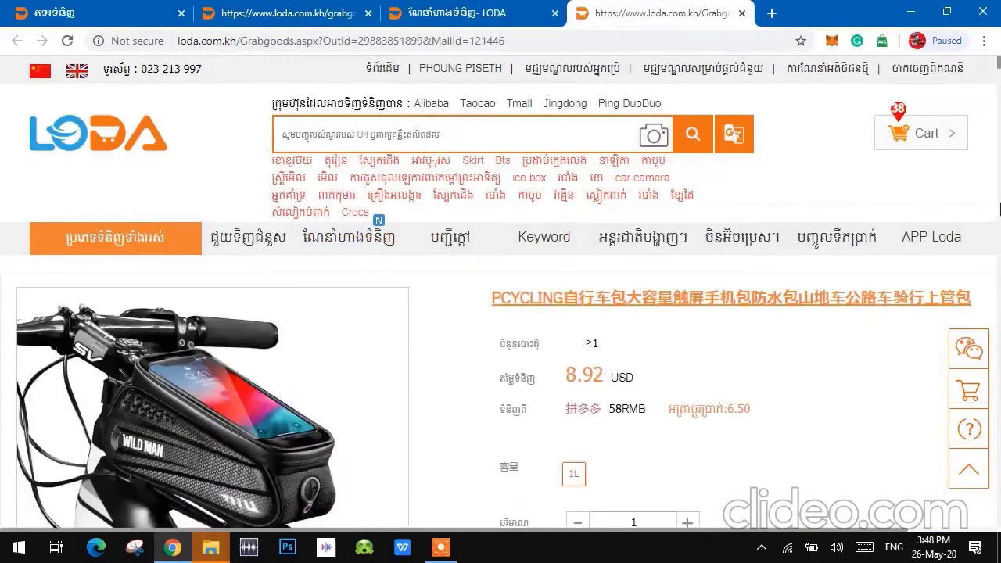
Step: Check the minimum order quantity and raise the bag's quantity to 2
scroll(1000, 208, down, 2)
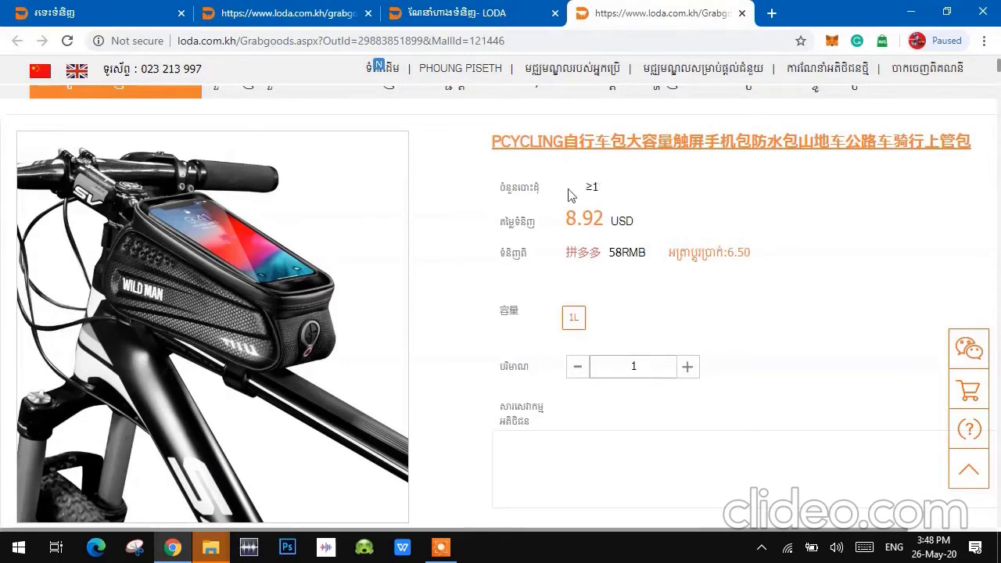
drag(586, 184, 607, 188)
click(589, 185)
click(600, 190)
click(689, 369)
scroll(501, 294, down, 7)
scroll(501, 294, up, 4)
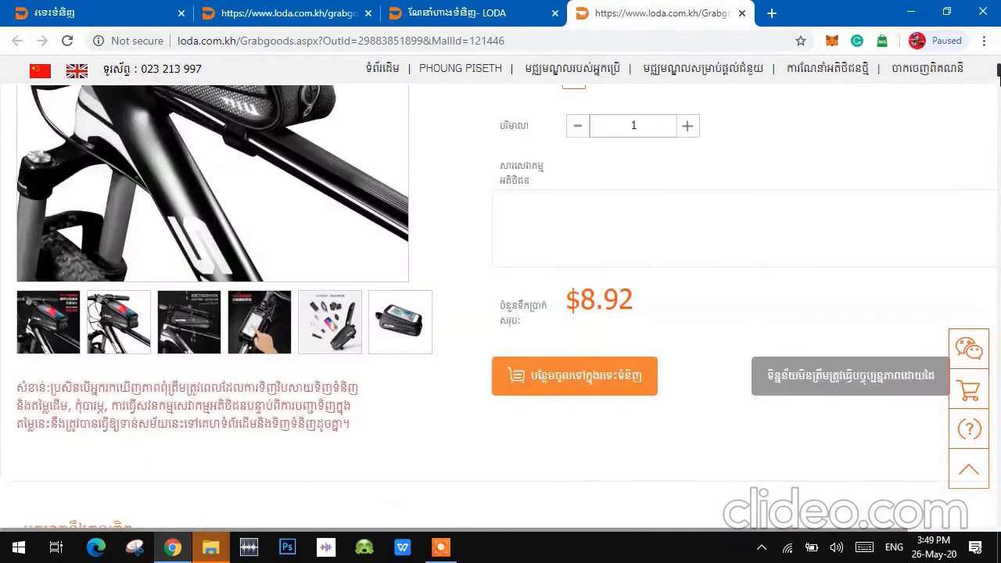
scroll(500, 305, up, 5)
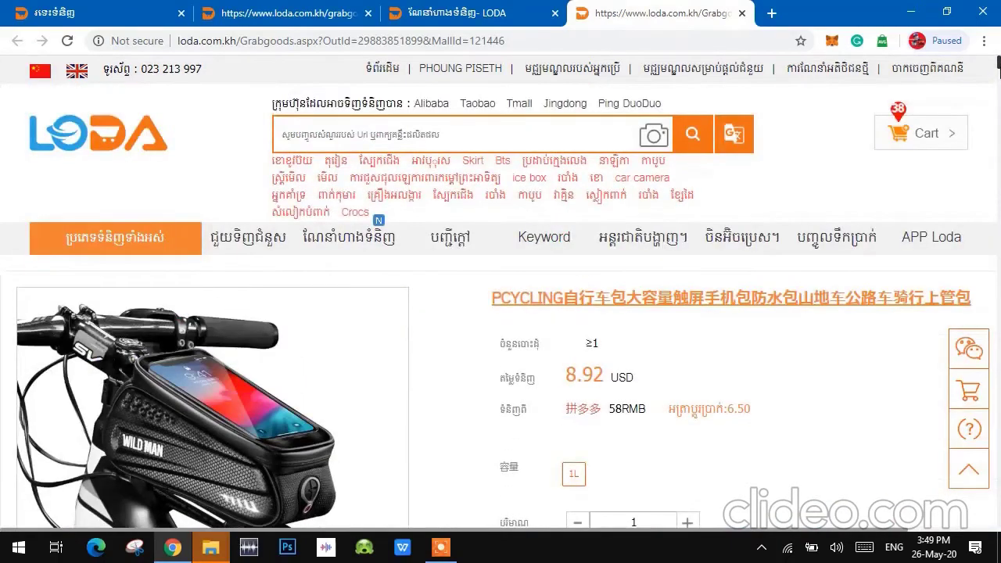
scroll(501, 305, down, 5)
scroll(500, 305, up, 3)
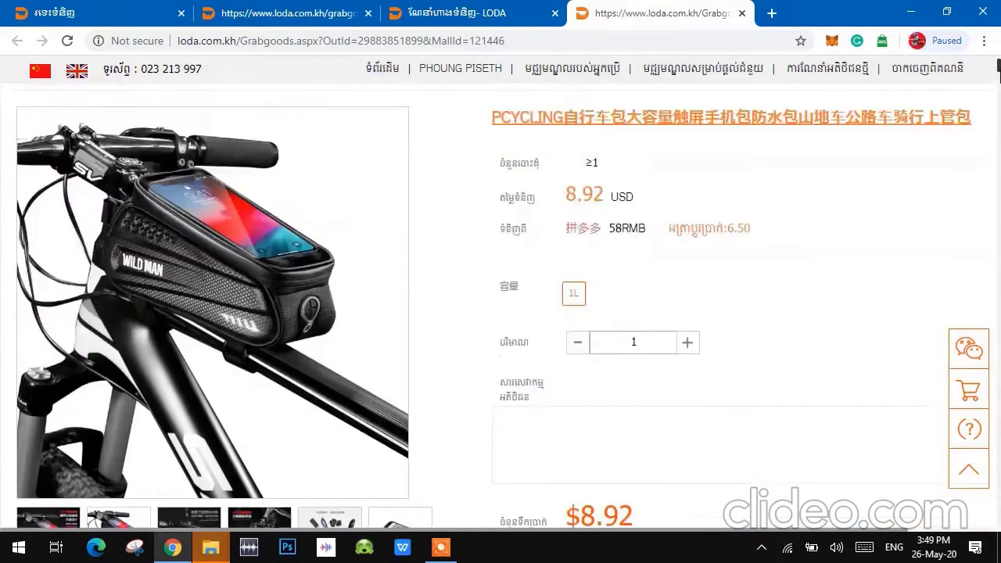
scroll(500, 305, down, 5)
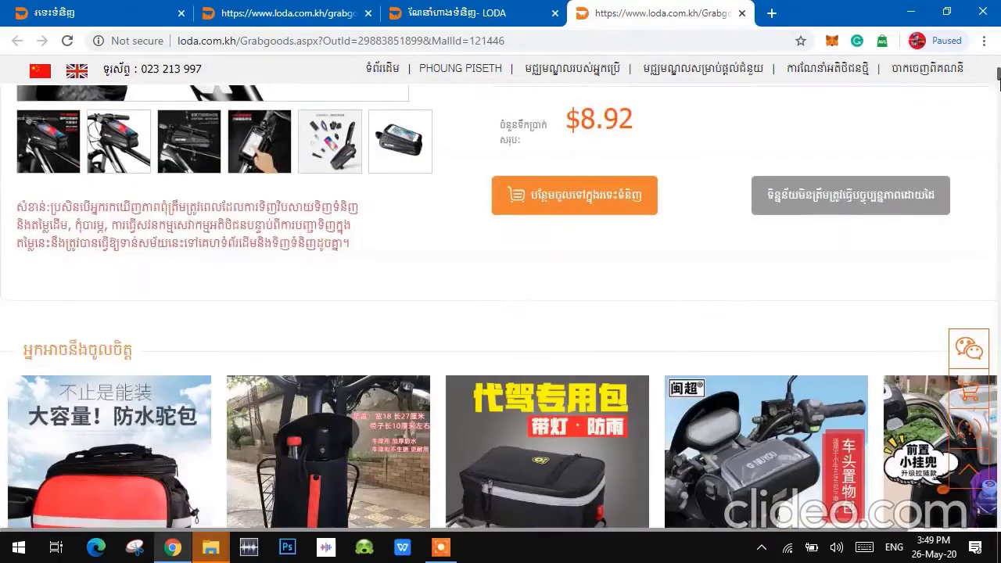
Step: Add the PCYCLING bag to the cart, keep shopping, then view the cart
click(561, 194)
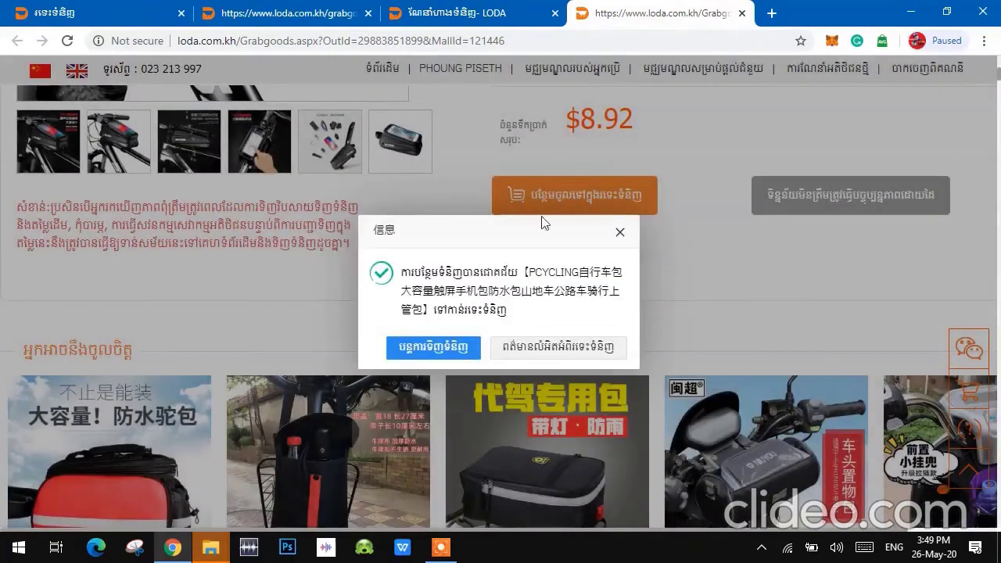
click(439, 348)
scroll(660, 239, up, 6)
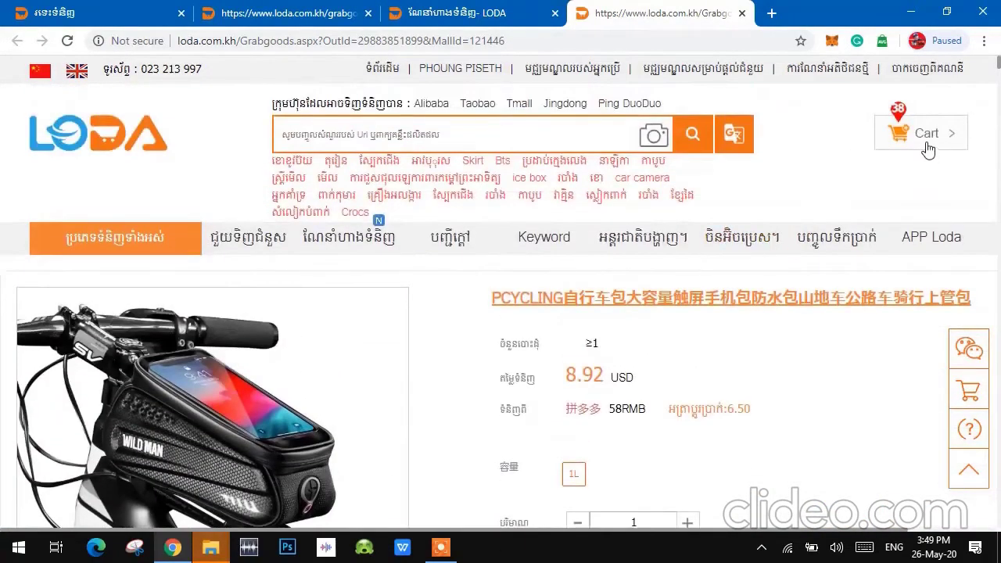
click(926, 149)
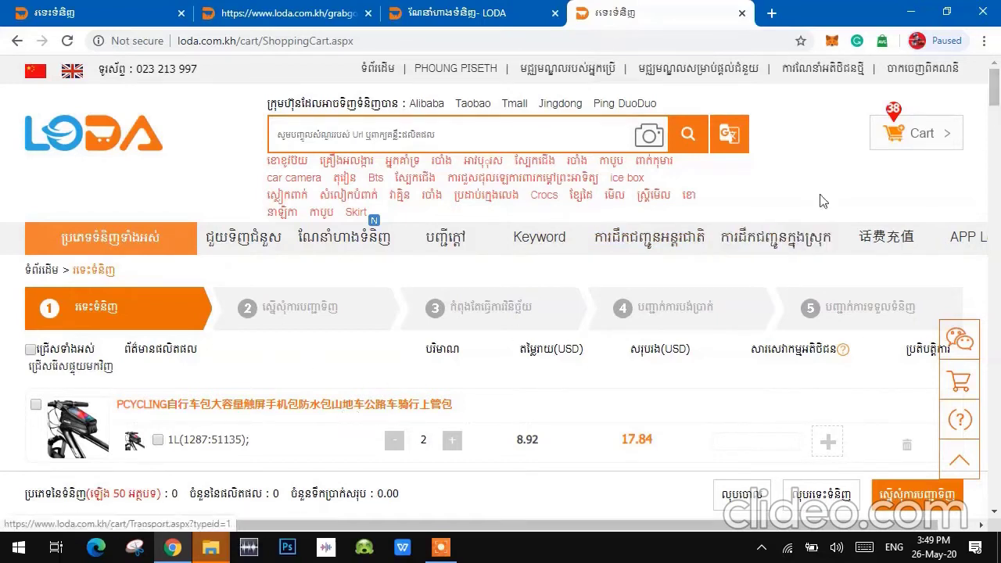
Step: Select the bicycle bag and water tester kit, and reduce the bag's quantity to 1
mouse_move(997, 100)
mouse_down()
mouse_move(998, 231)
mouse_move(999, 106)
mouse_up()
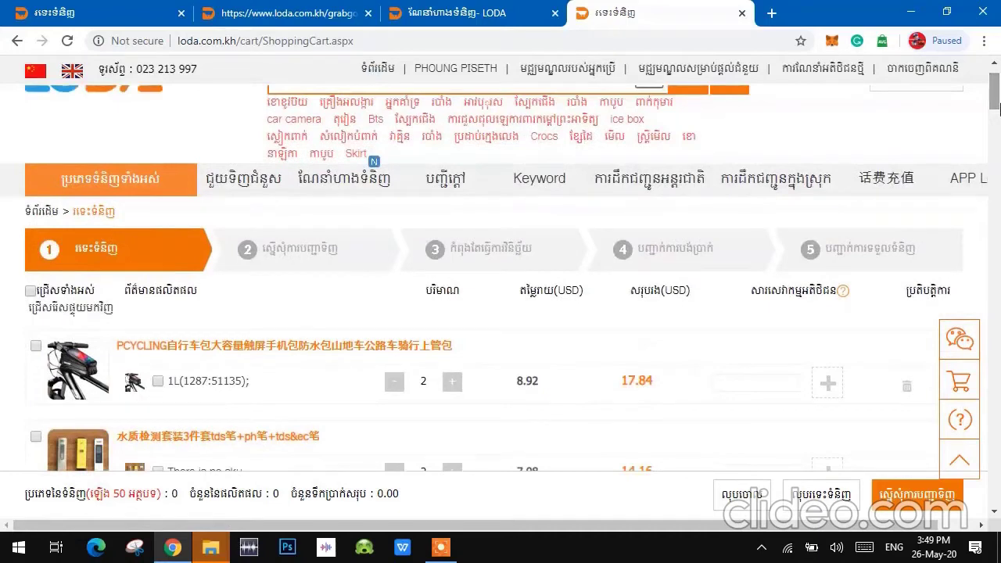
scroll(999, 108, down, 2)
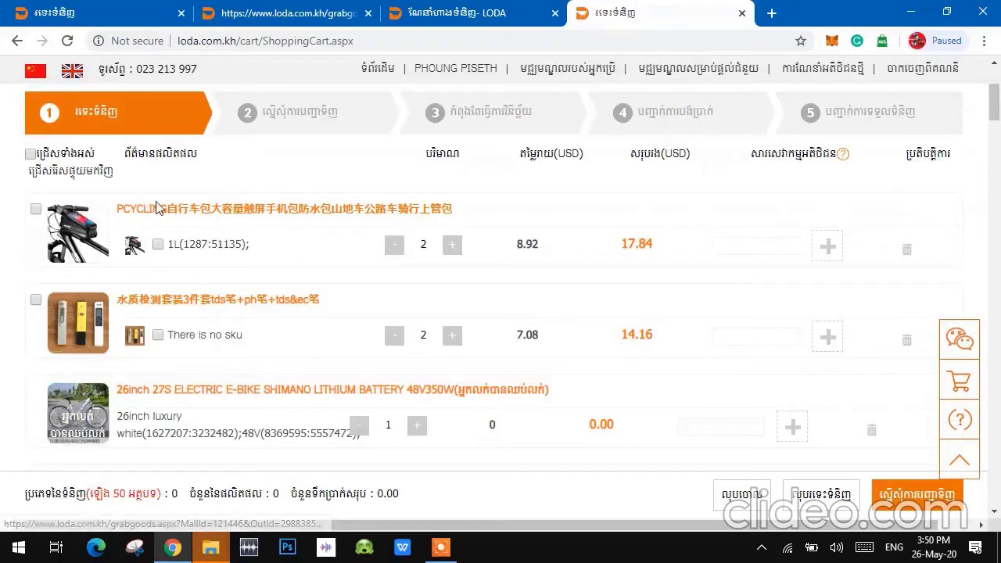
scroll(156, 207, up, 1)
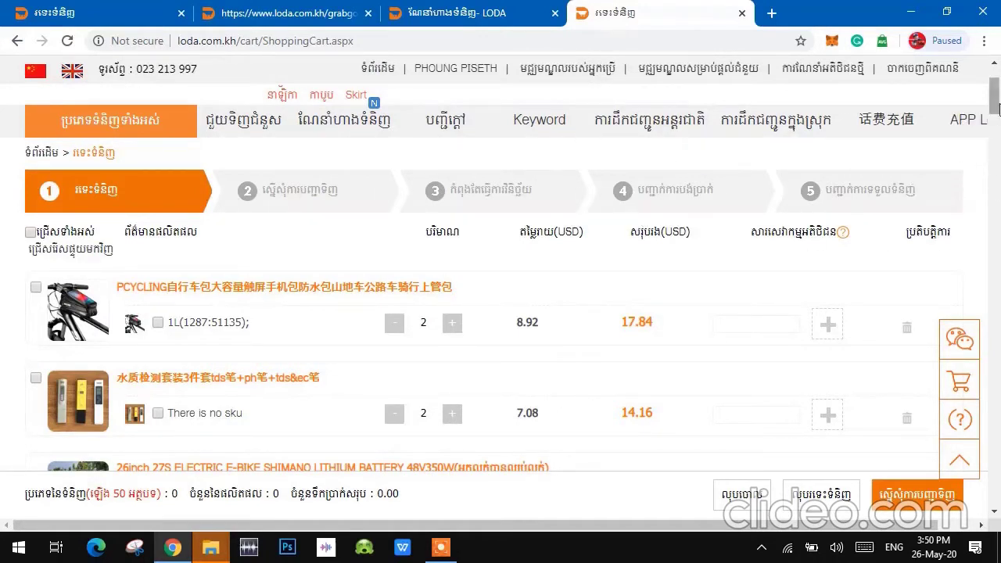
scroll(993, 109, down, 1)
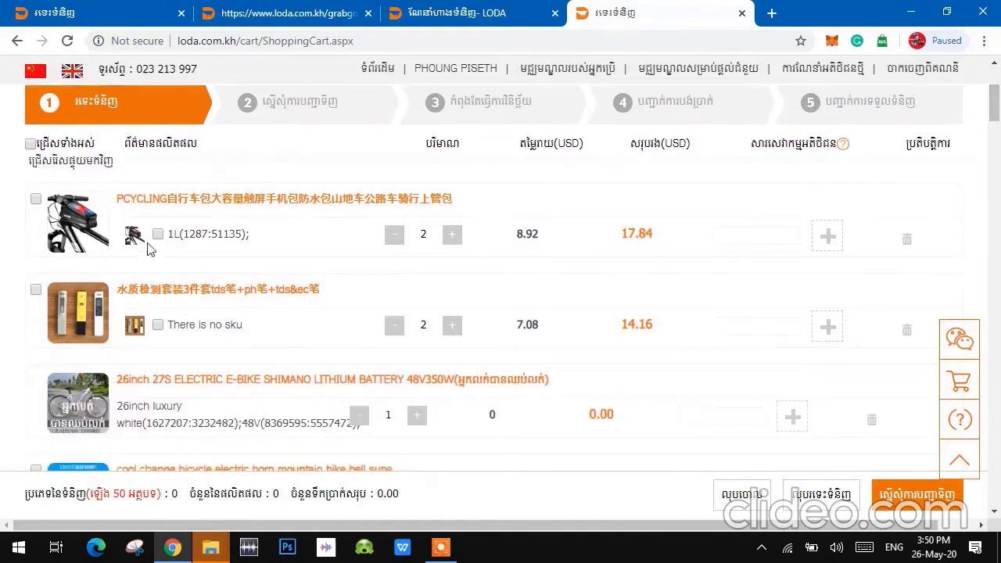
click(36, 200)
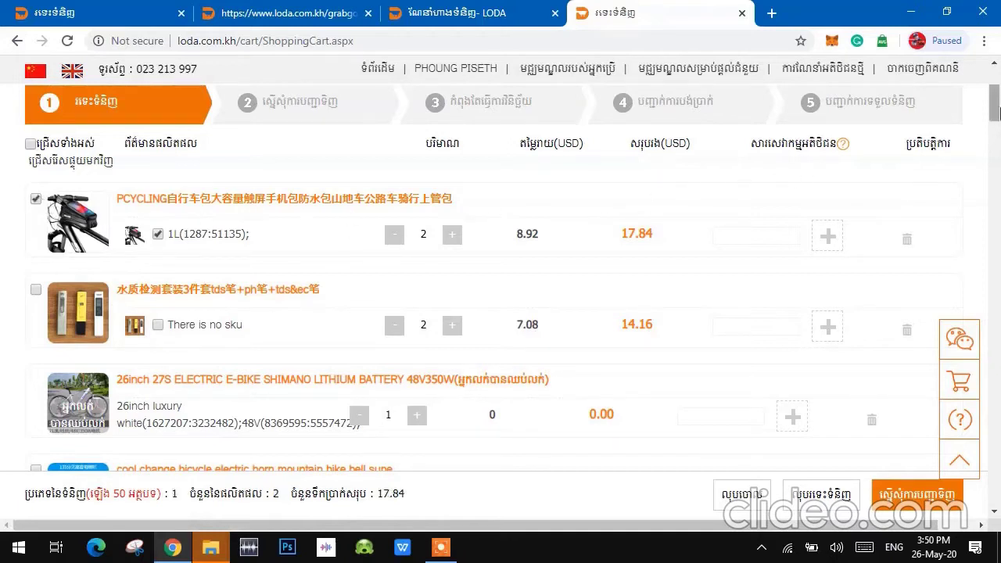
scroll(996, 115, down, 1)
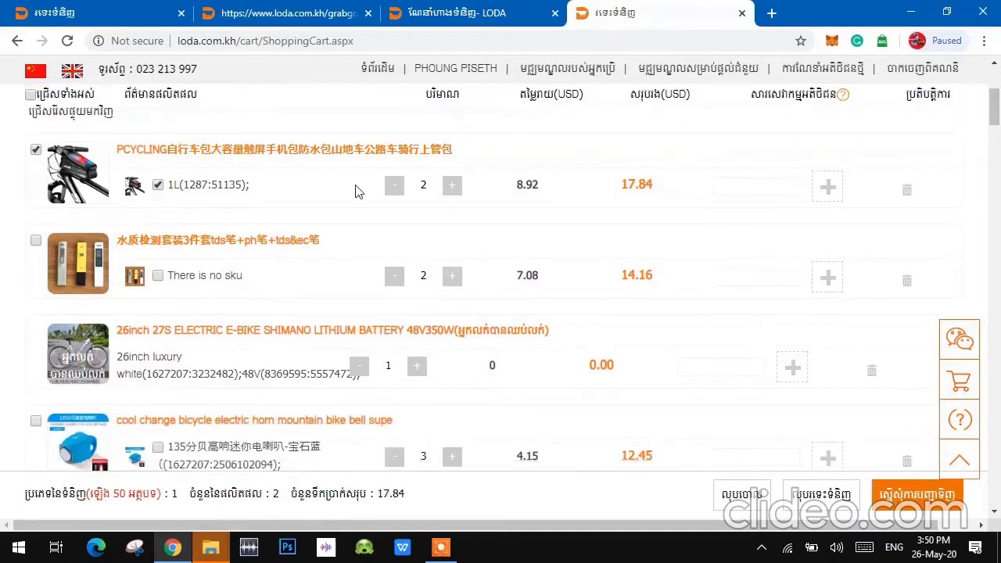
click(42, 239)
click(391, 188)
Step: Select the bike bell as the third cart item
scroll(995, 135, down, 2)
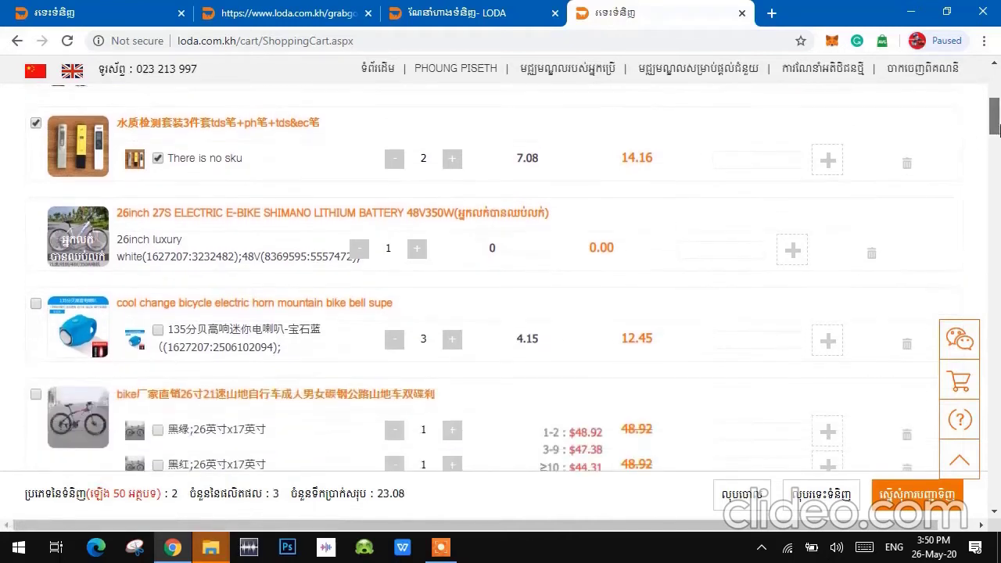
drag(997, 135, 997, 138)
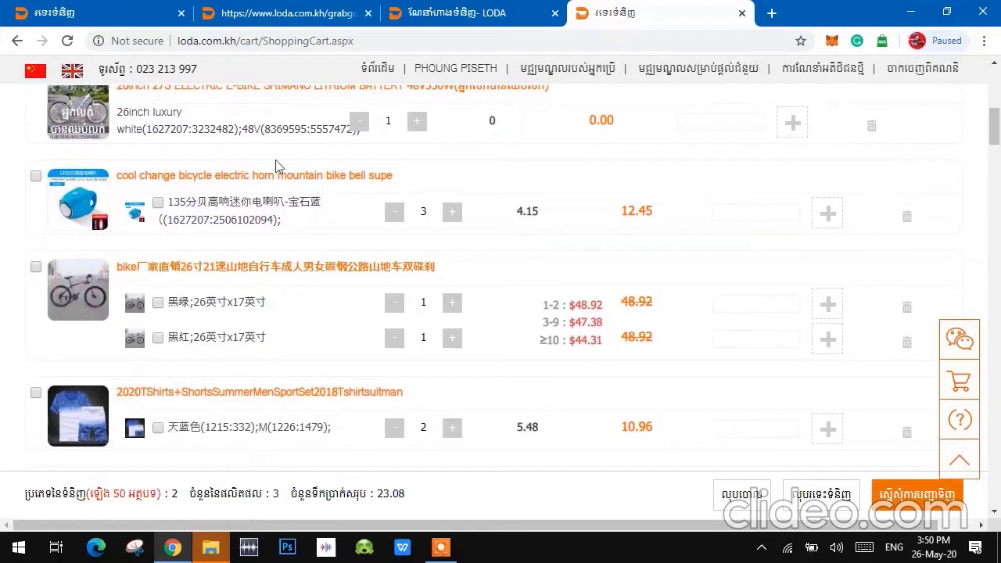
click(36, 178)
scroll(1000, 156, down, 2)
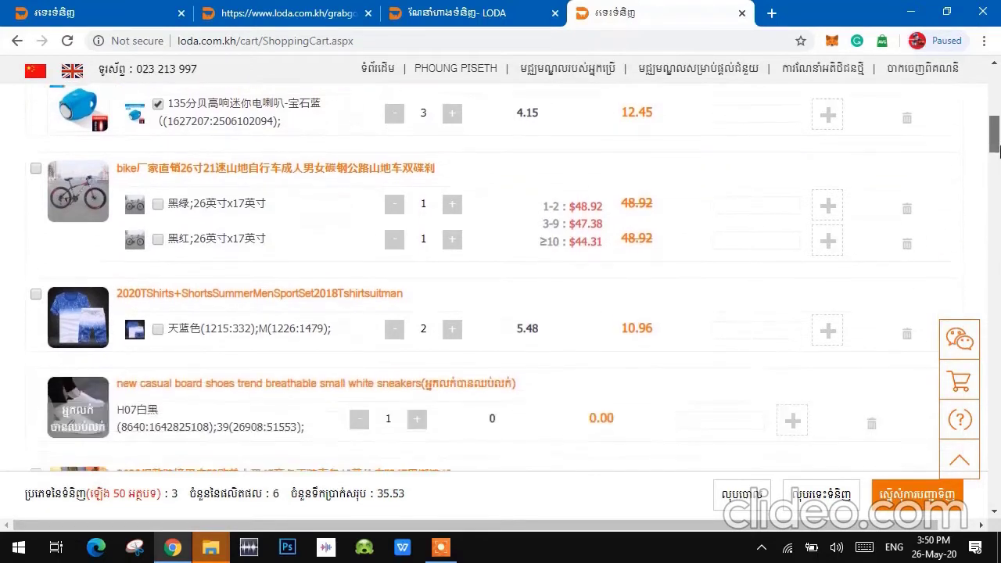
scroll(1000, 153, down, 1)
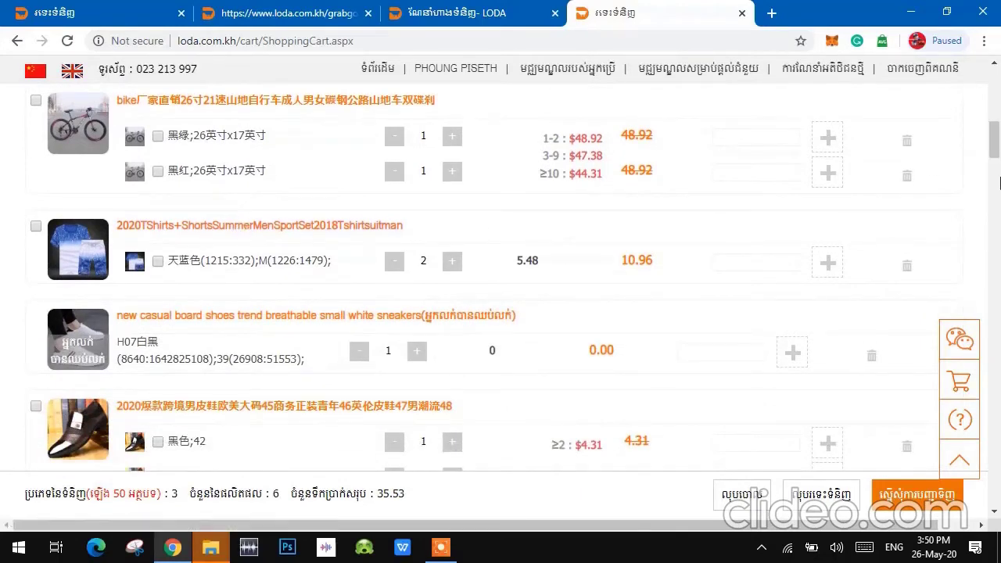
drag(995, 145, 999, 115)
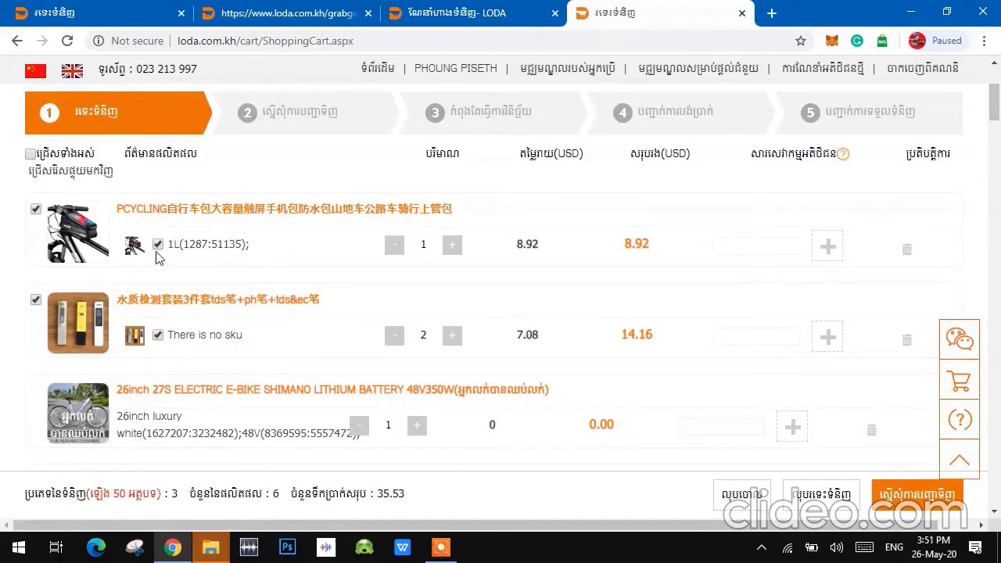
scroll(163, 255, down, 2)
scroll(163, 255, down, 2)
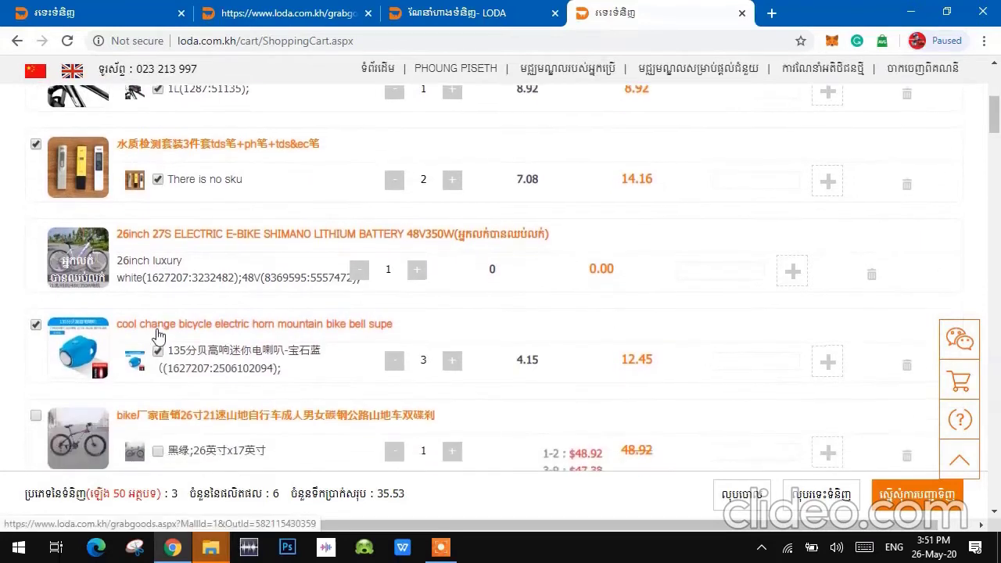
scroll(159, 335, up, 2)
scroll(540, 451, down, 1)
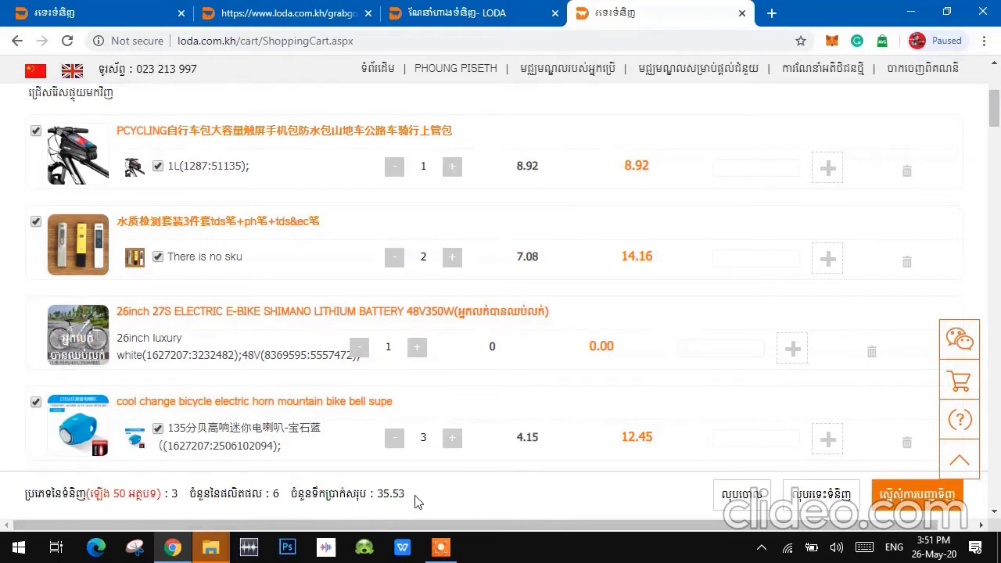
Step: Highlight the 35.53 USD order total to confirm it
drag(405, 494, 376, 493)
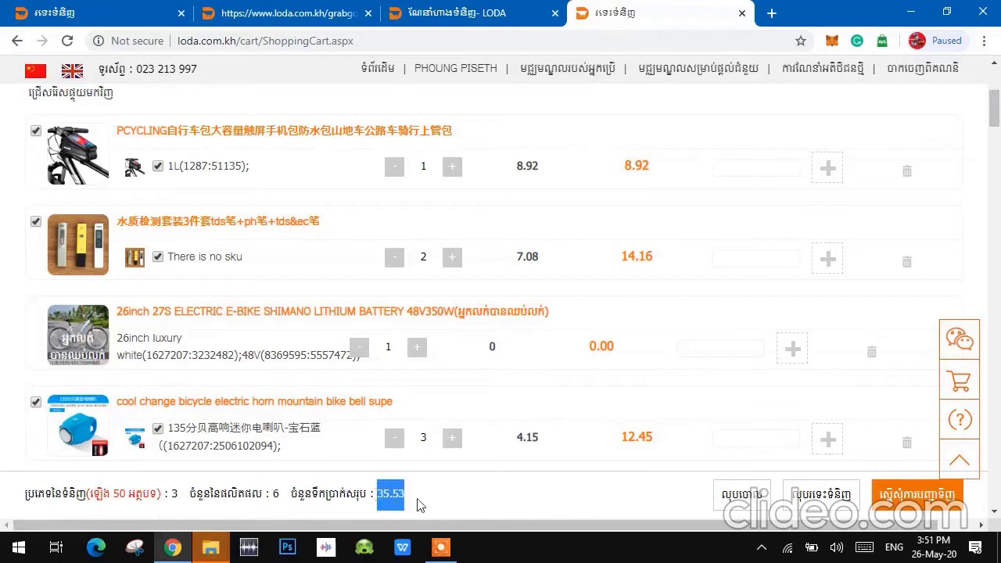
click(416, 500)
drag(406, 494, 375, 494)
double_click(376, 494)
click(418, 500)
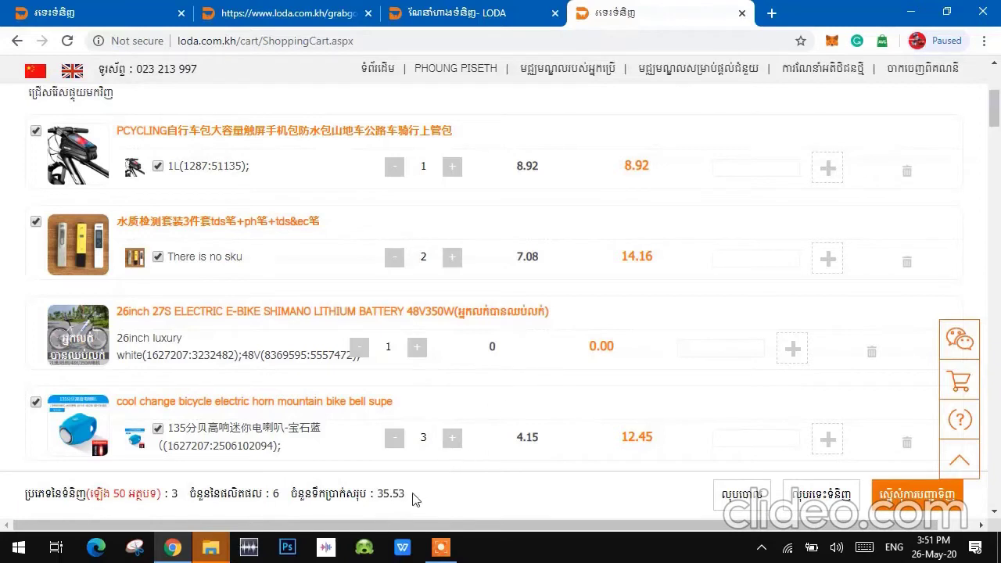
drag(406, 494, 377, 494)
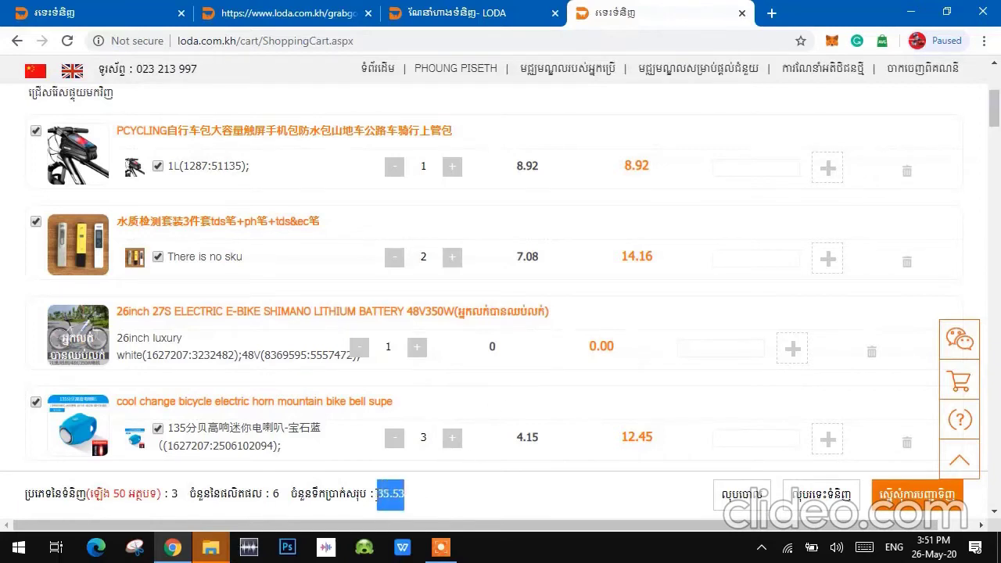
click(414, 501)
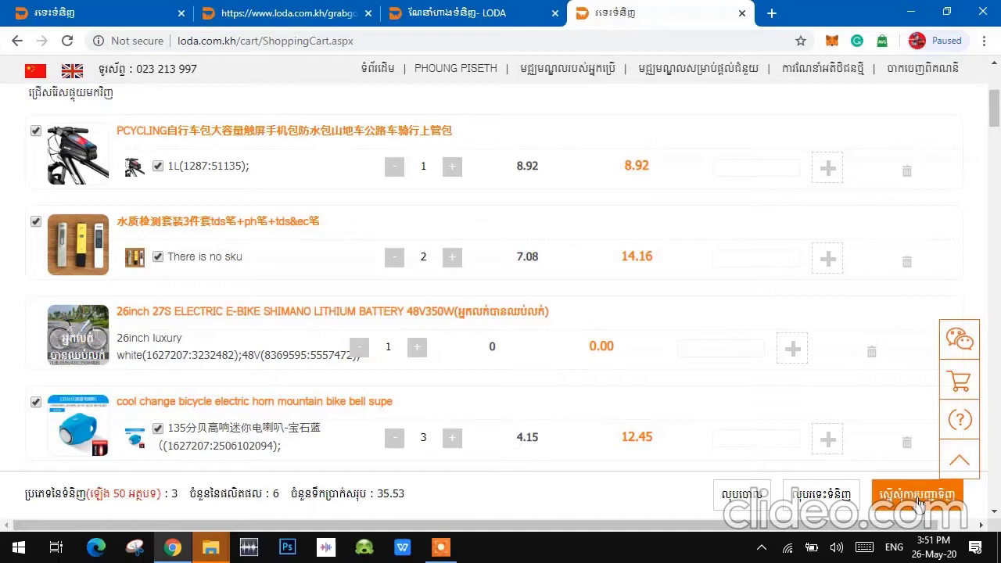
Step: Submit the selected items as an order request and choose 5~7 days shipping
click(920, 499)
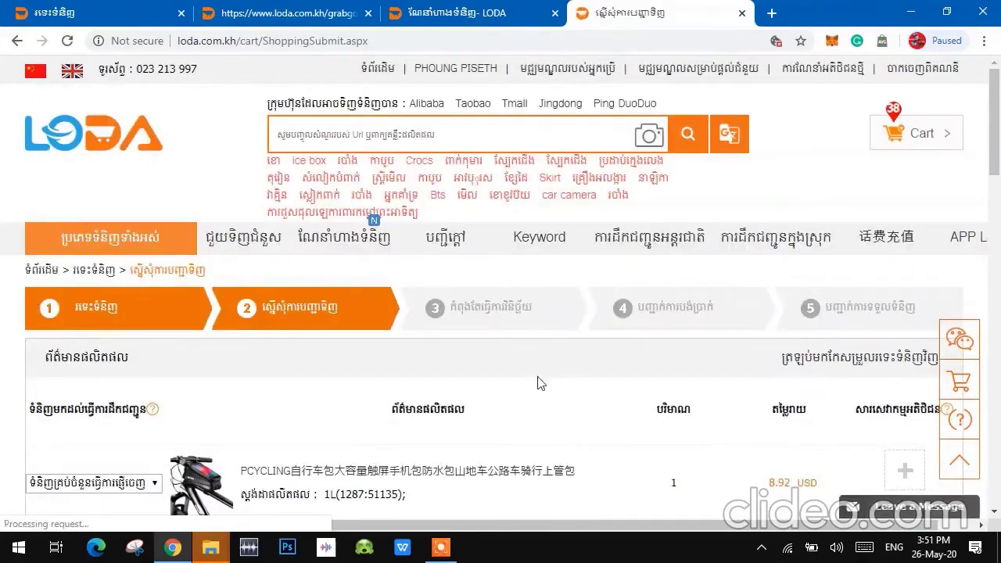
drag(1000, 137, 999, 241)
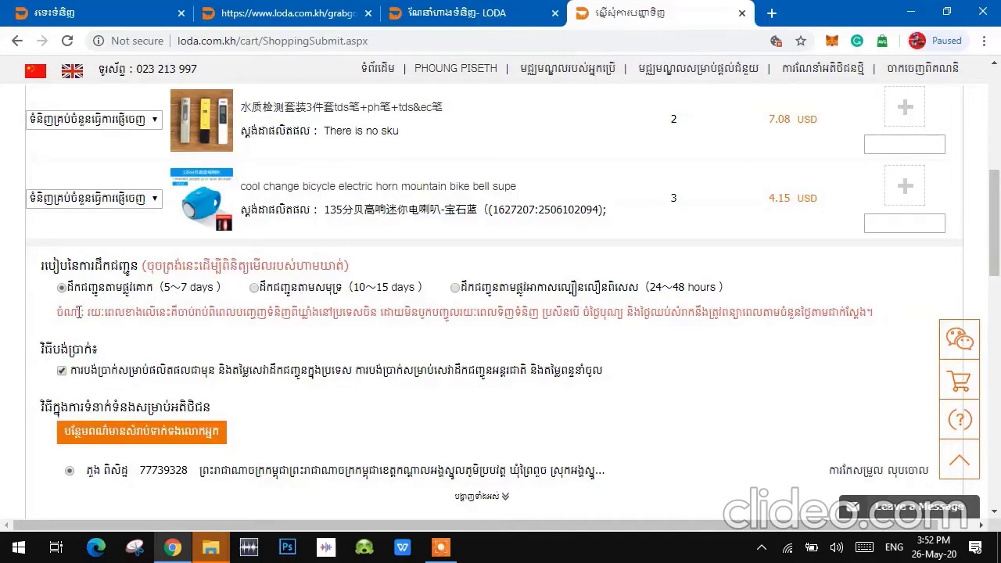
click(59, 287)
Step: Compare shipping delivery times, including 5~7 days and 24~48 hours
drag(229, 287, 162, 290)
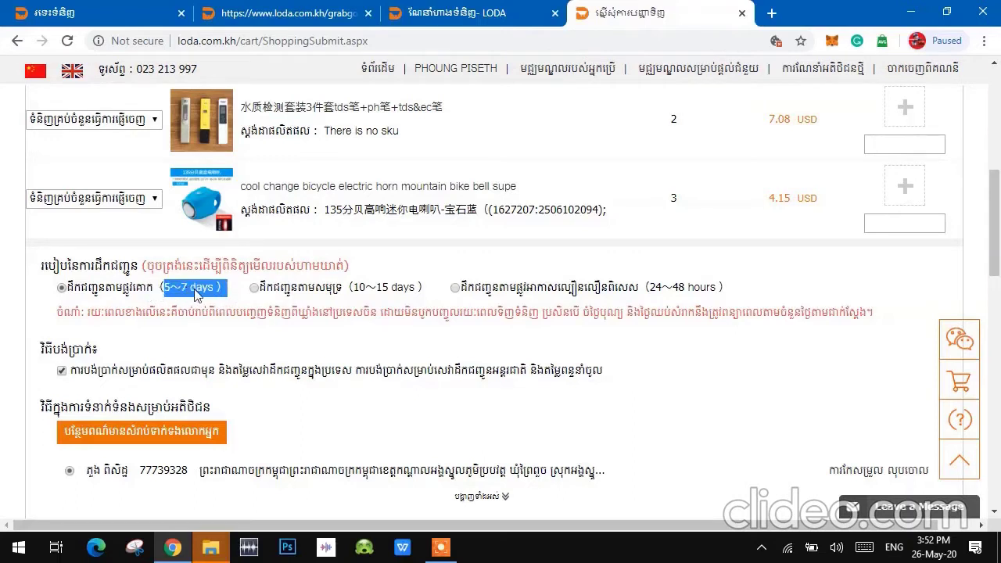
click(206, 292)
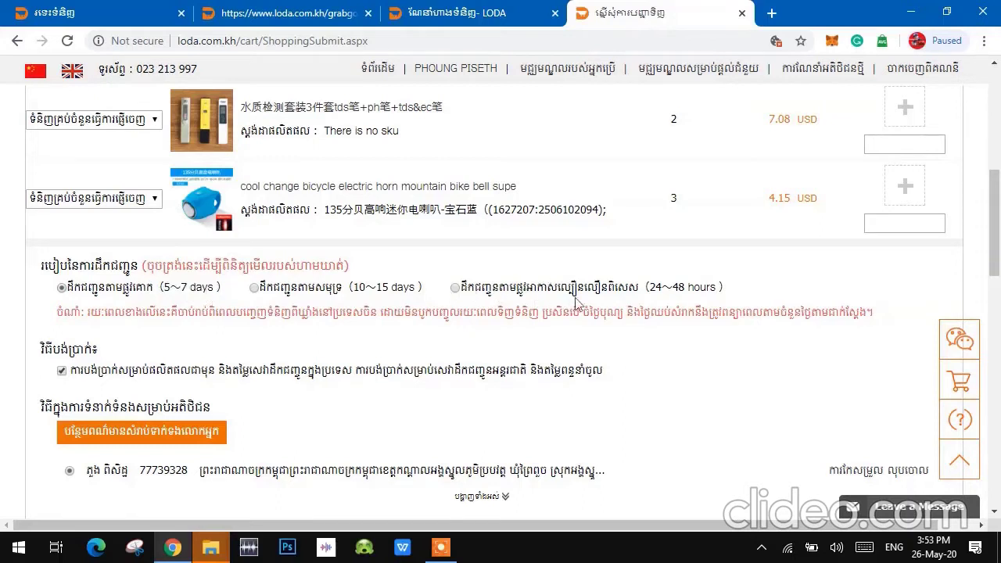
drag(645, 291, 460, 290)
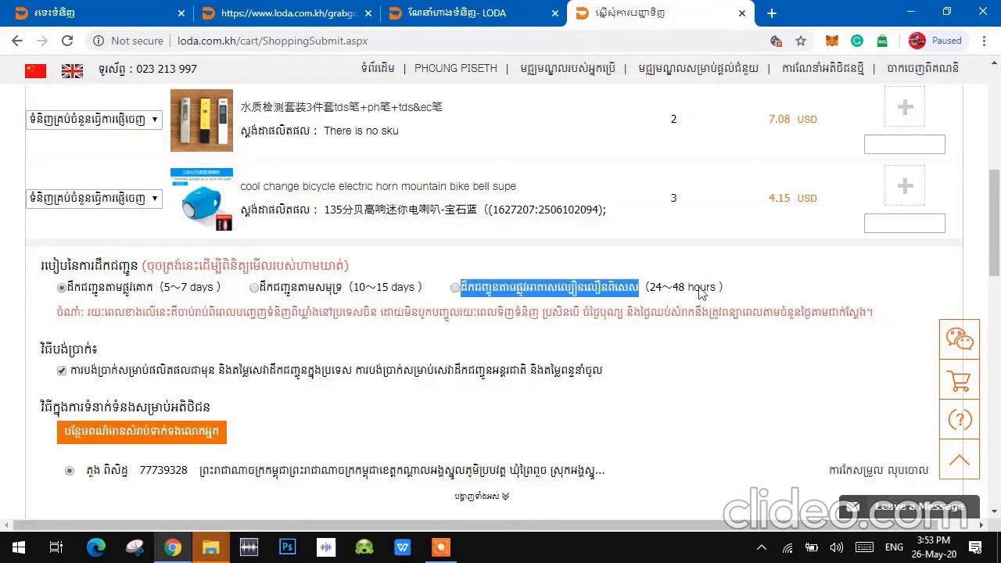
click(757, 294)
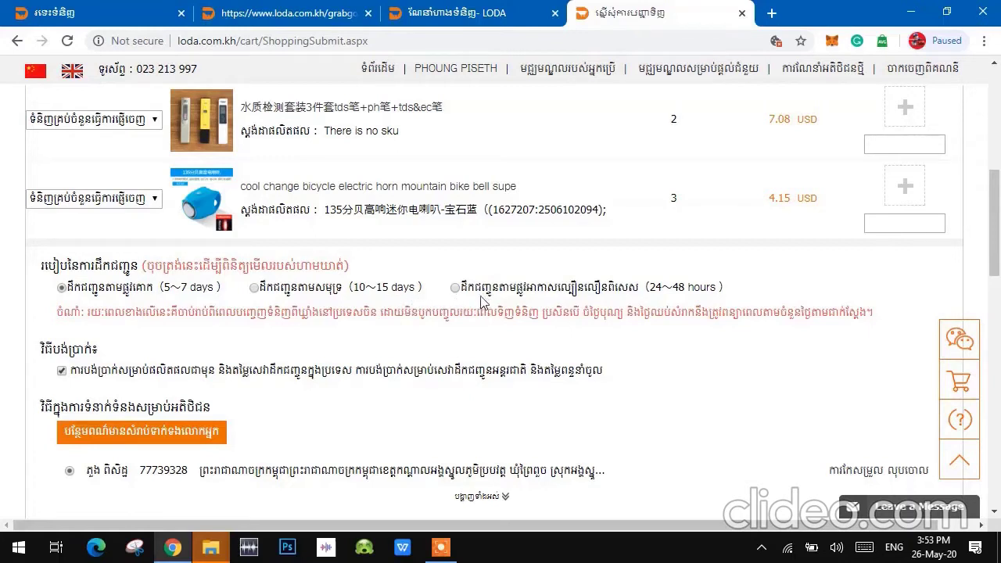
drag(659, 288, 723, 290)
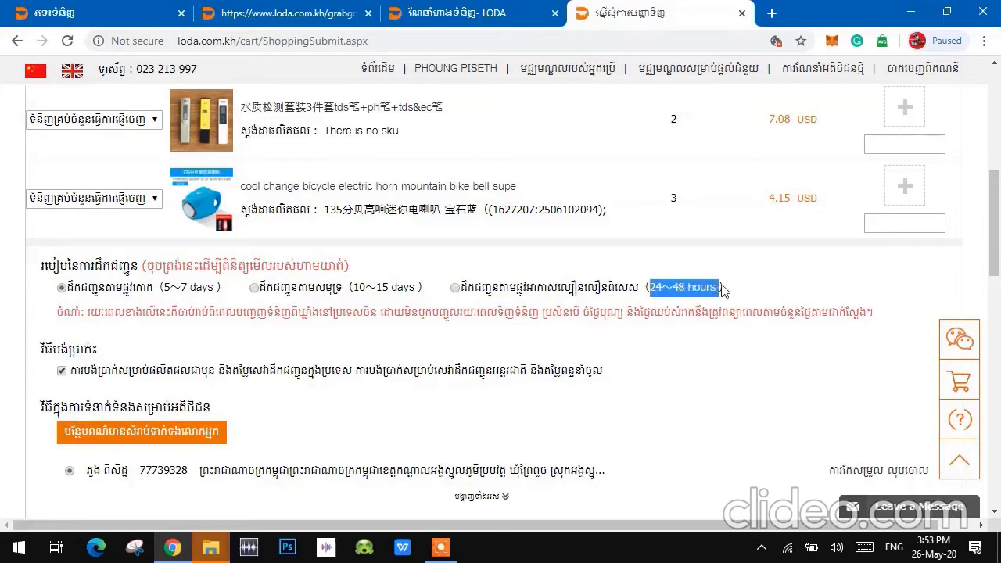
click(754, 291)
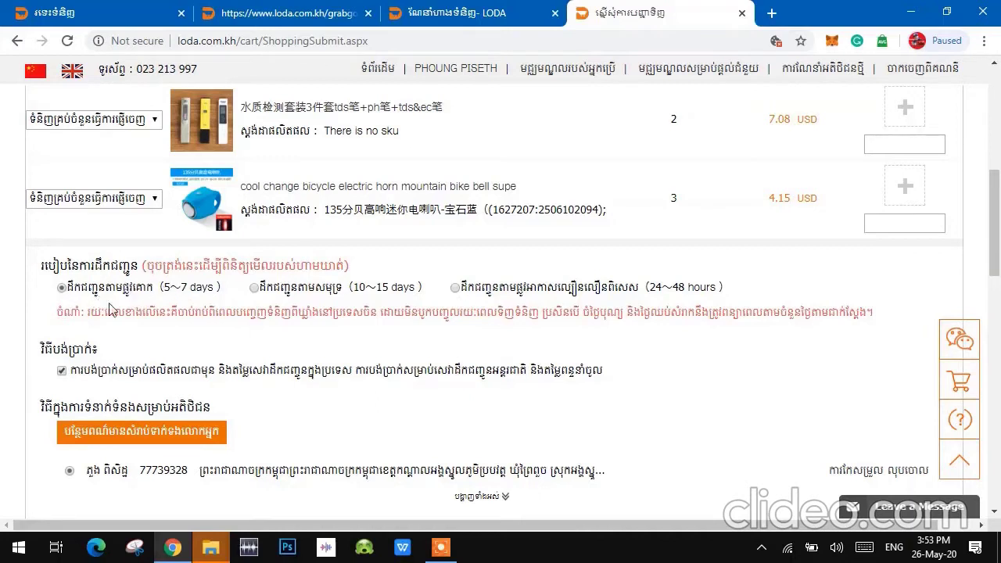
Step: Enable the last order option at the bottom of the request form
scroll(630, 272, down, 2)
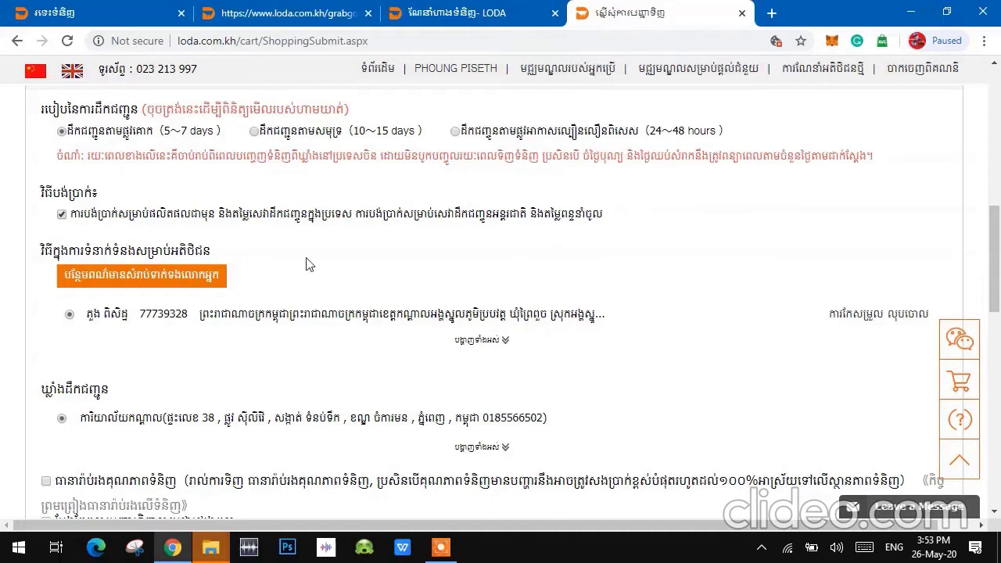
scroll(559, 249, down, 1)
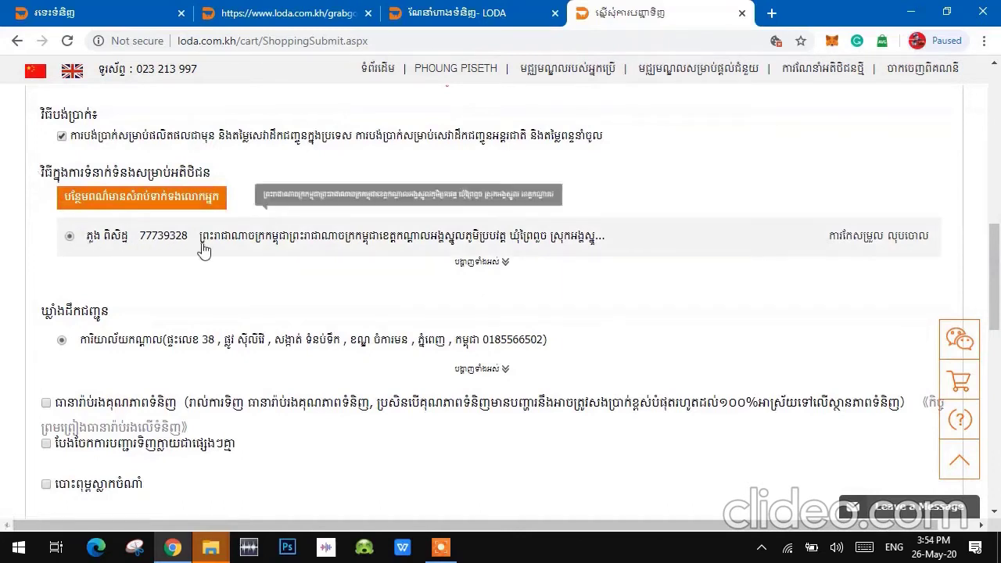
scroll(649, 258, down, 2)
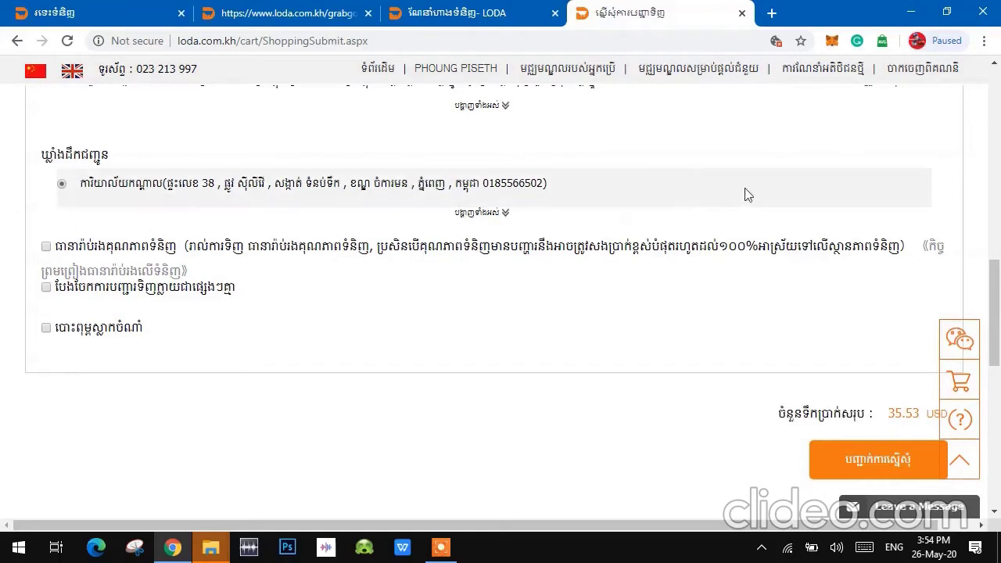
click(46, 329)
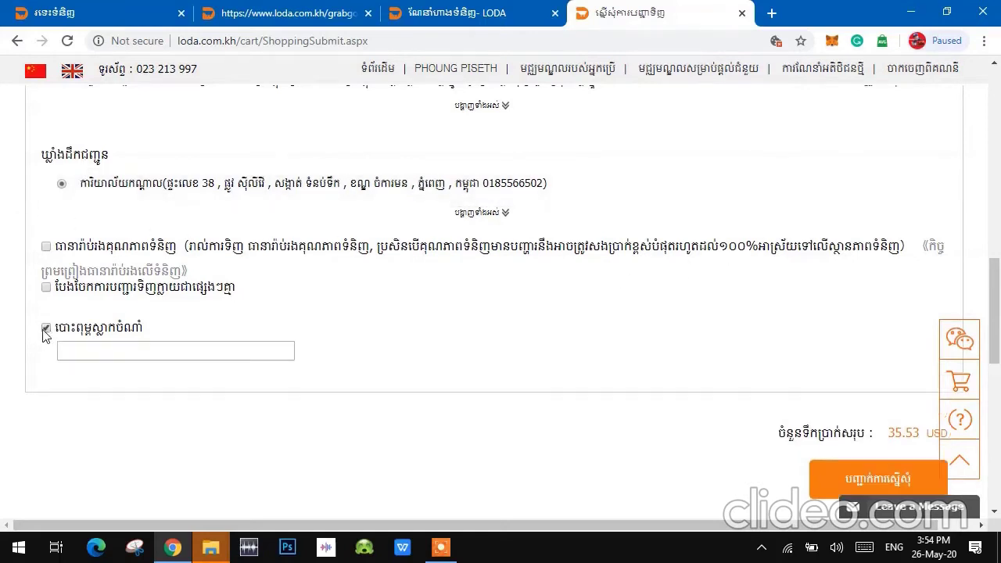
Step: Fill its text box with the saved name and confirm the order request
scroll(485, 274, down, 2)
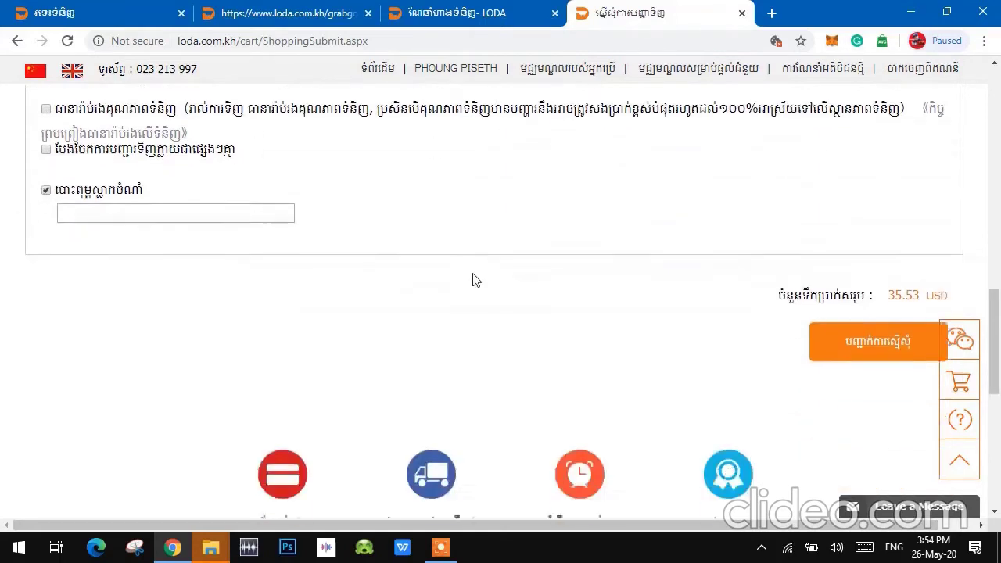
click(165, 194)
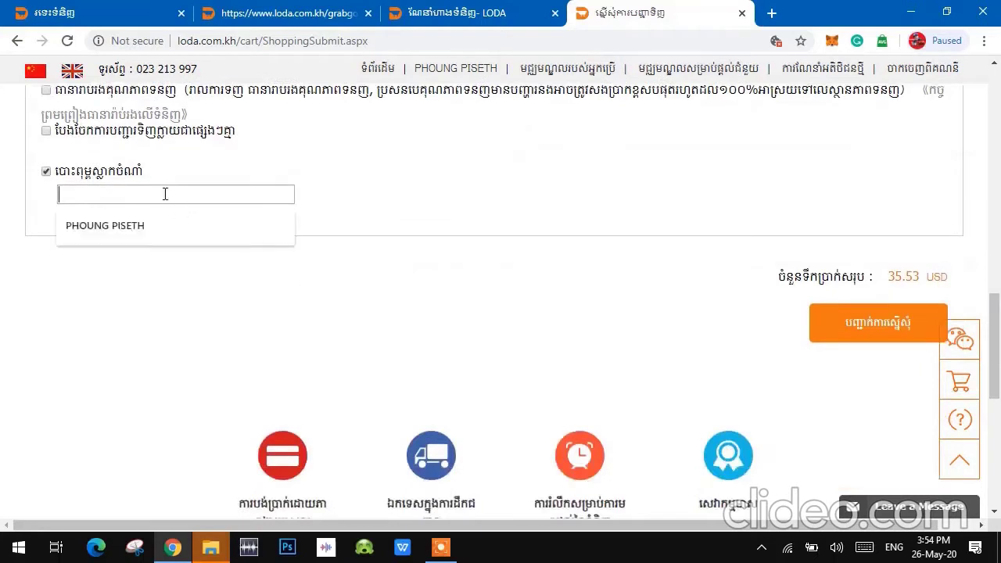
click(134, 226)
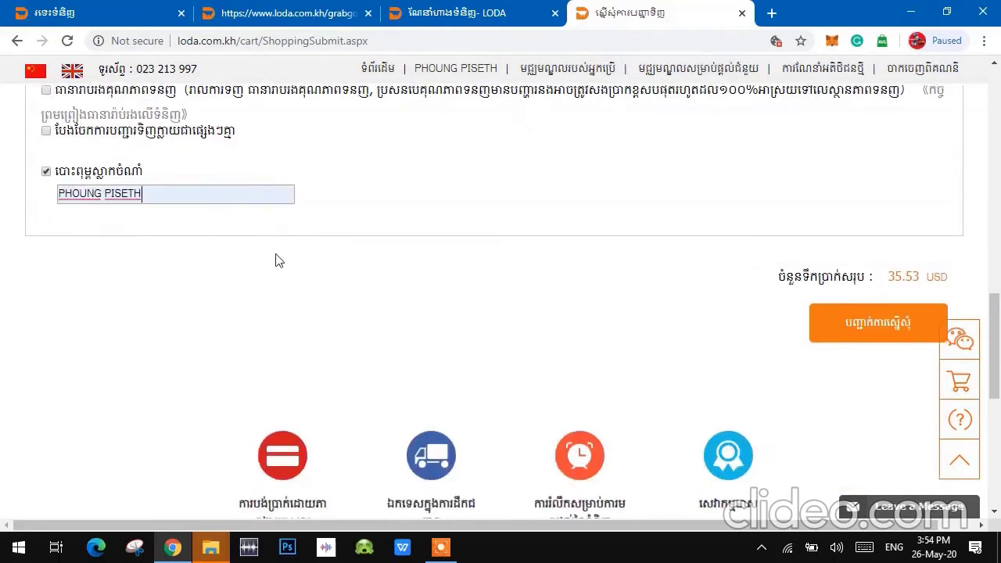
click(881, 322)
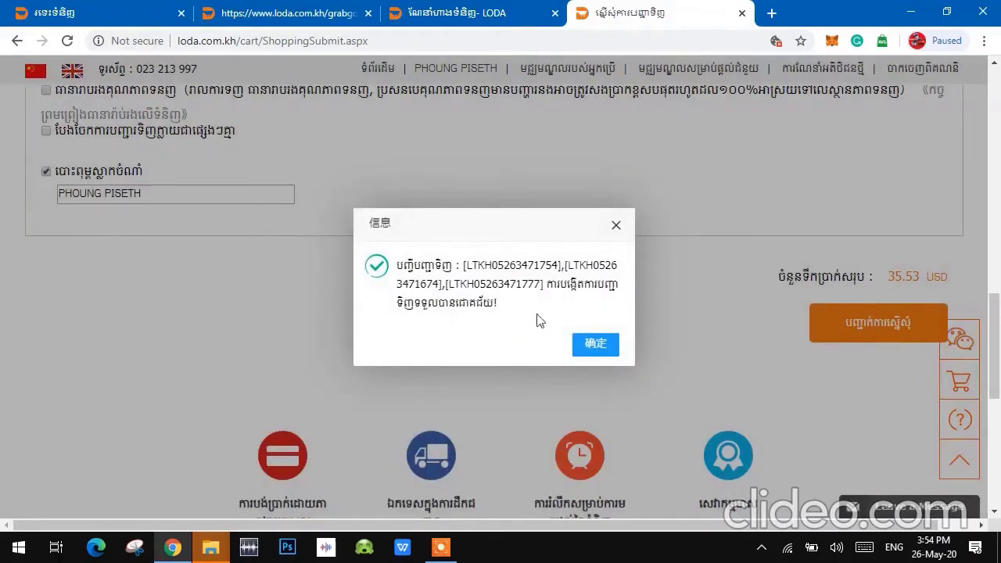
click(593, 349)
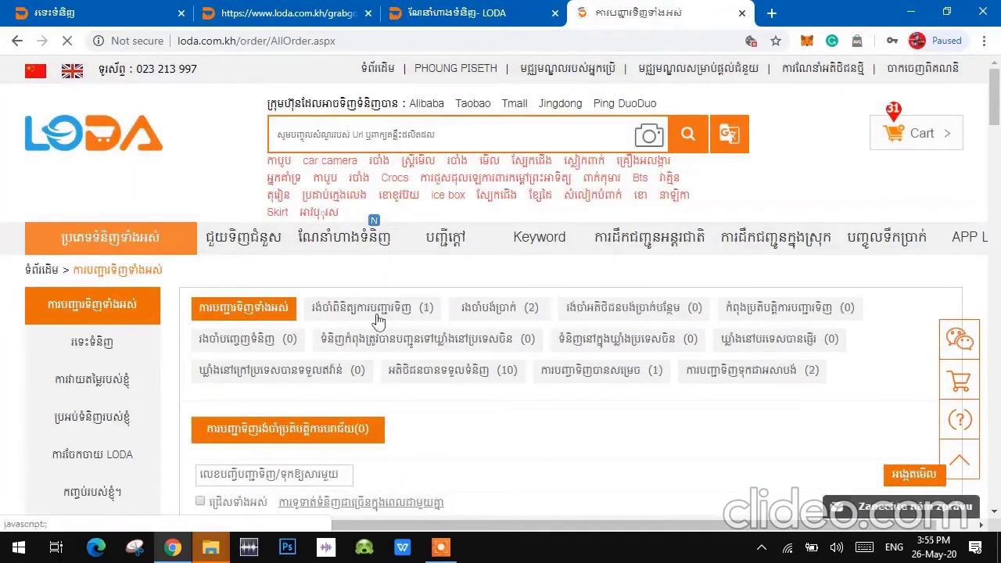
drag(997, 86, 999, 99)
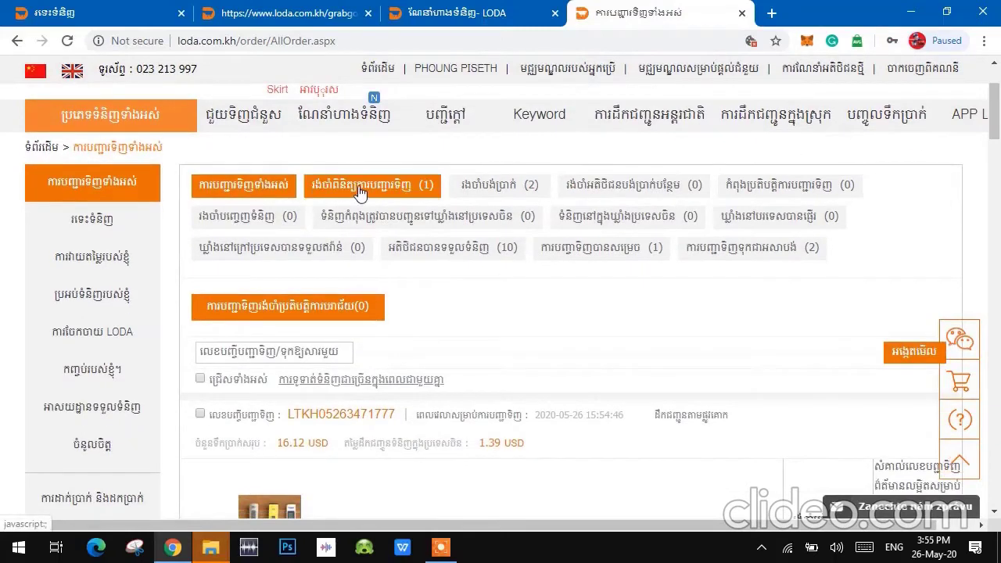
scroll(632, 329, down, 3)
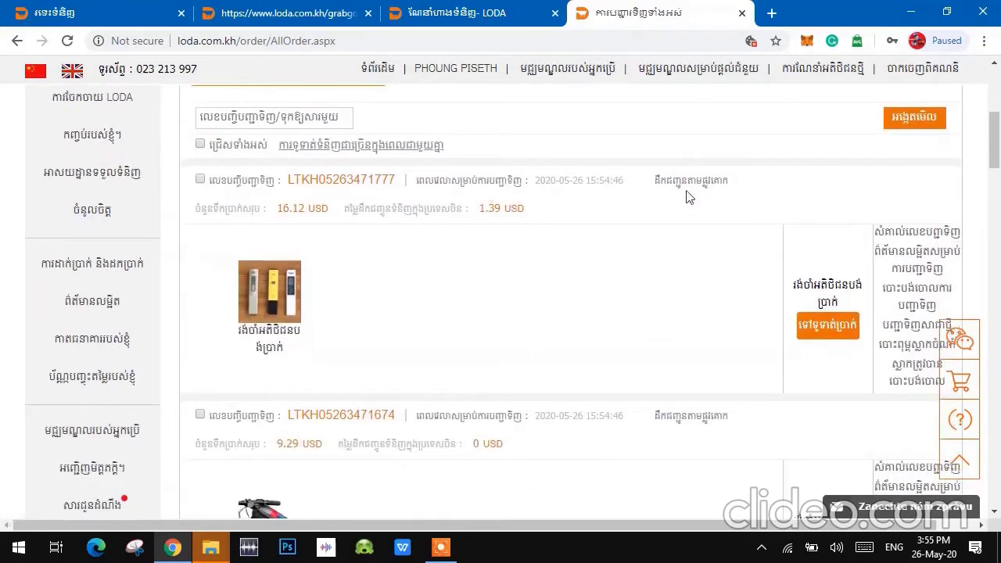
scroll(488, 217, down, 5)
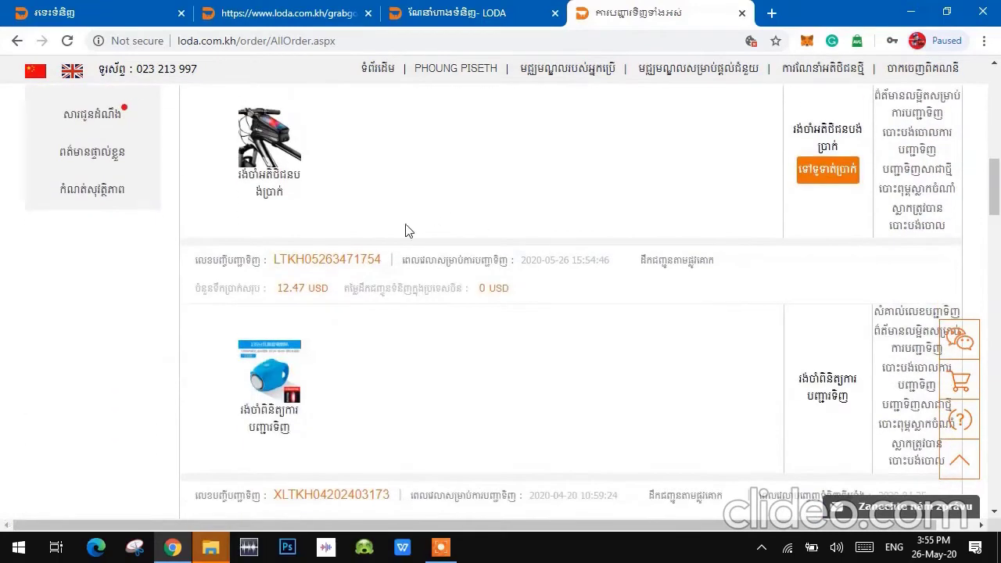
scroll(295, 266, up, 8)
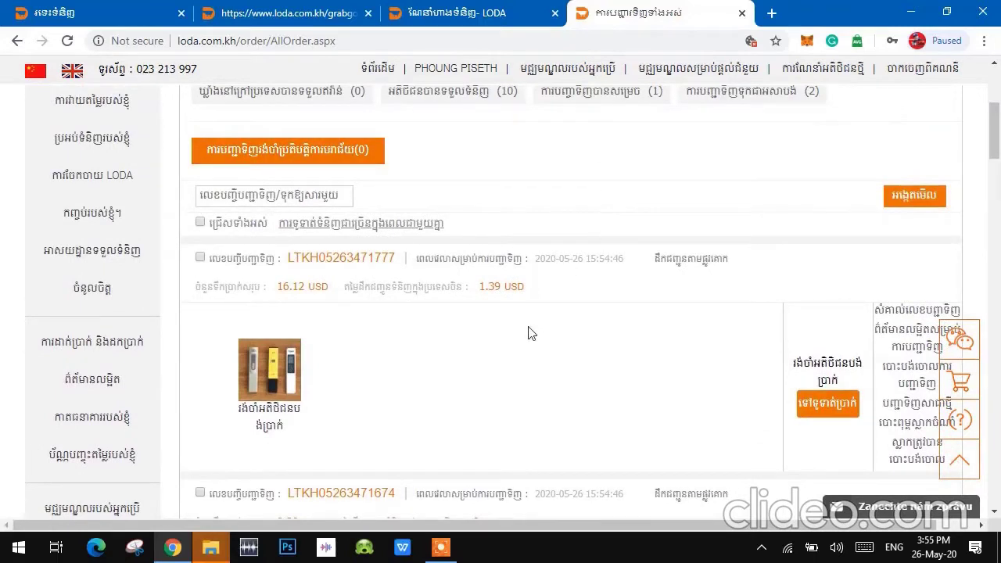
scroll(528, 333, down, 2)
scroll(528, 333, down, 2)
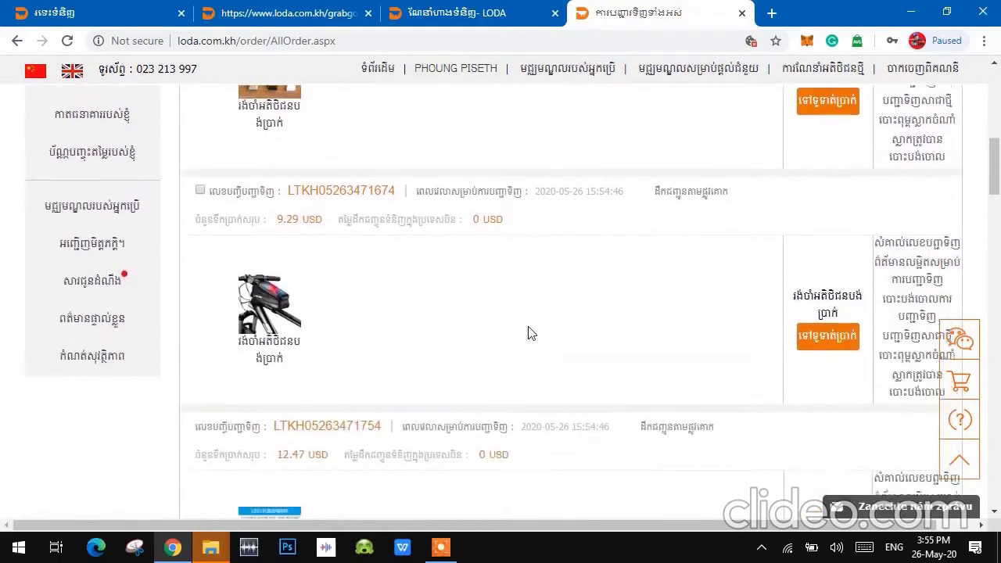
scroll(501, 336, down, 2)
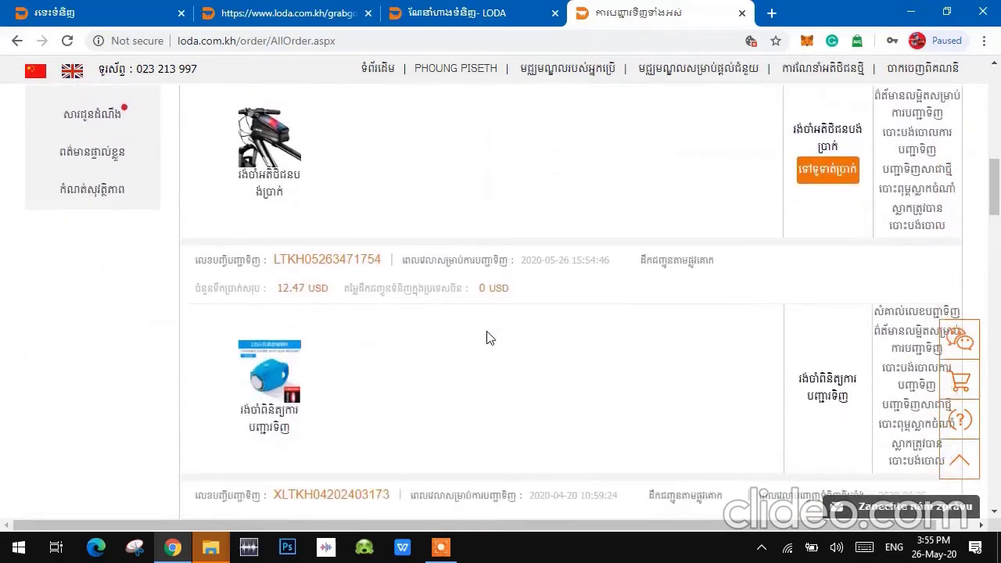
scroll(489, 338, down, 2)
scroll(490, 338, up, 4)
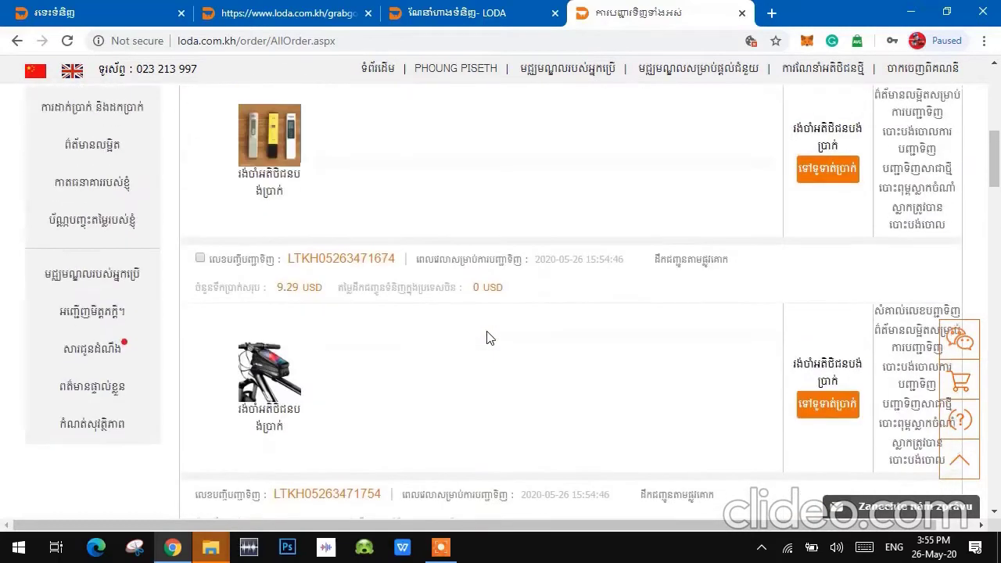
scroll(490, 338, up, 5)
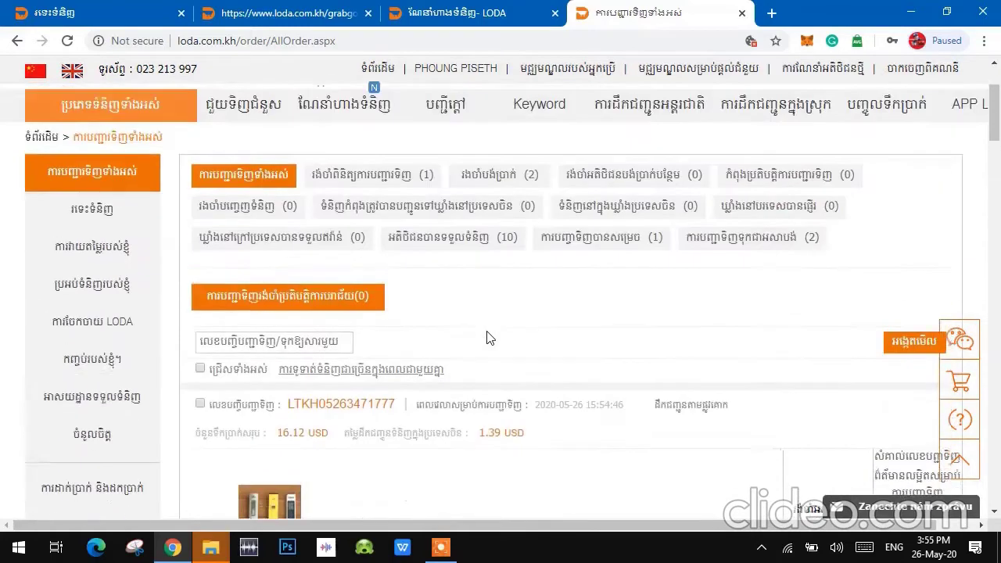
scroll(489, 338, down, 2)
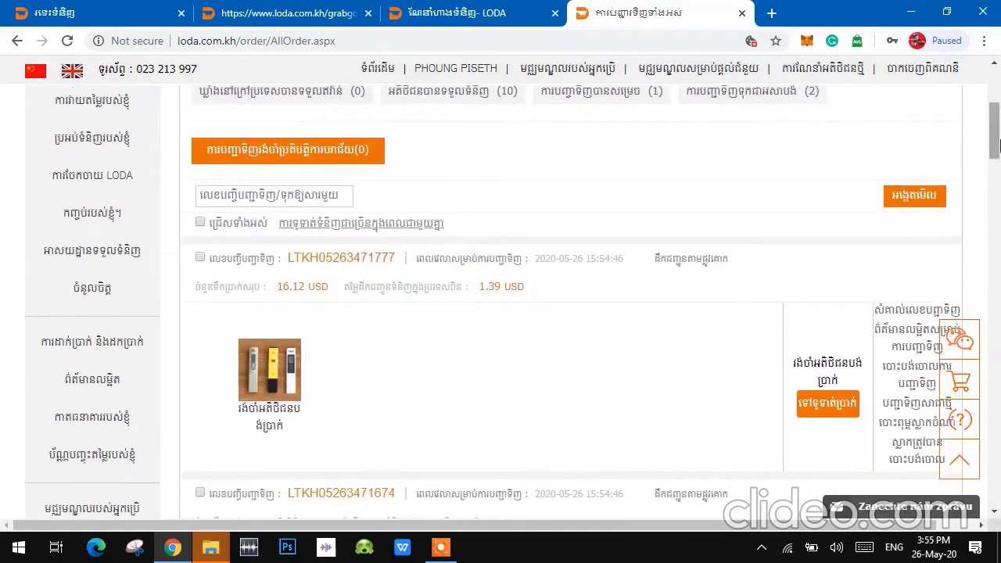
drag(998, 139, 999, 146)
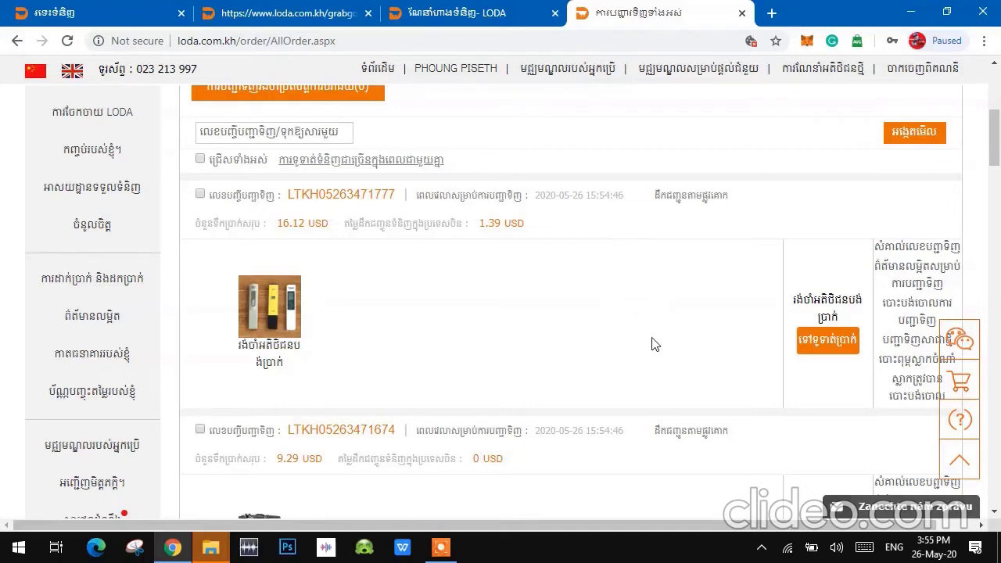
mouse_move(995, 123)
mouse_down()
mouse_move(997, 151)
mouse_move(998, 131)
mouse_up()
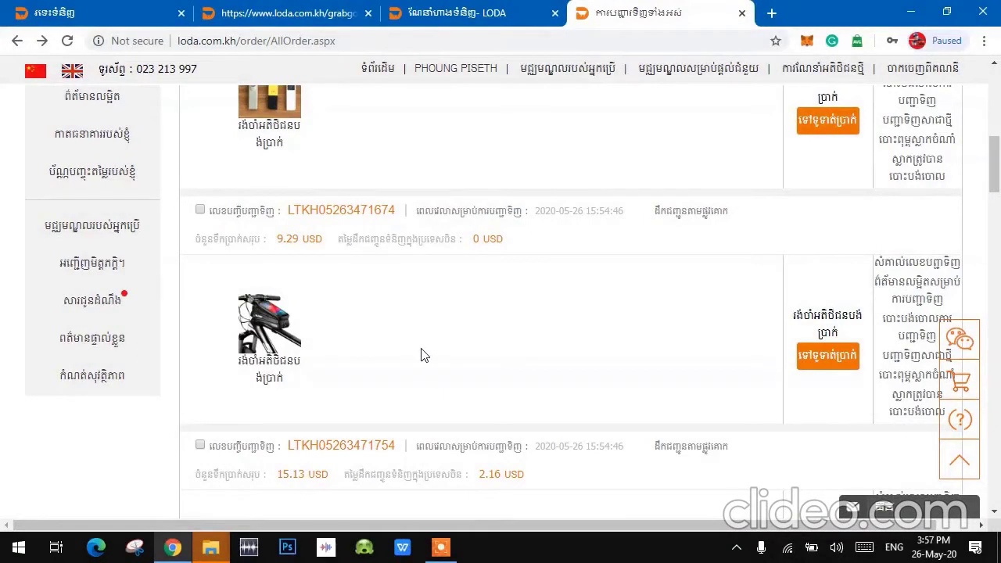
scroll(421, 355, up, 1)
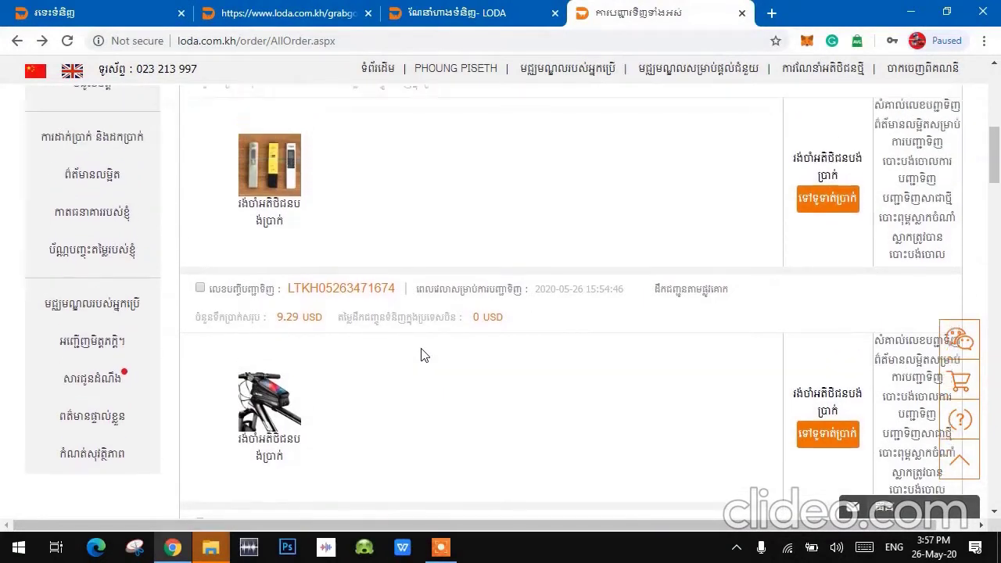
Step: Review the notifications' order messages (15.13USD, 16.12USD due), then go to the phone top-up page
click(117, 381)
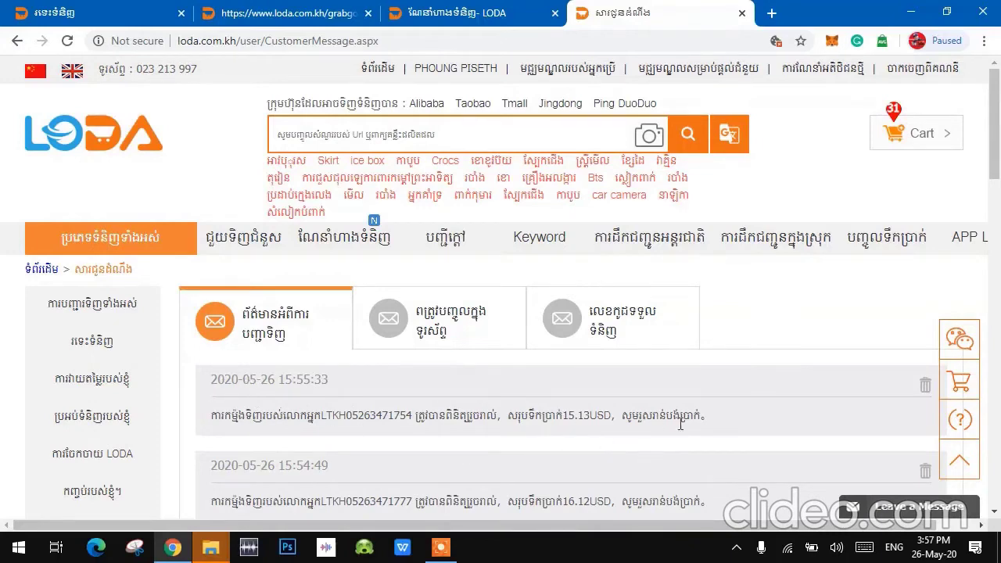
scroll(565, 411, down, 2)
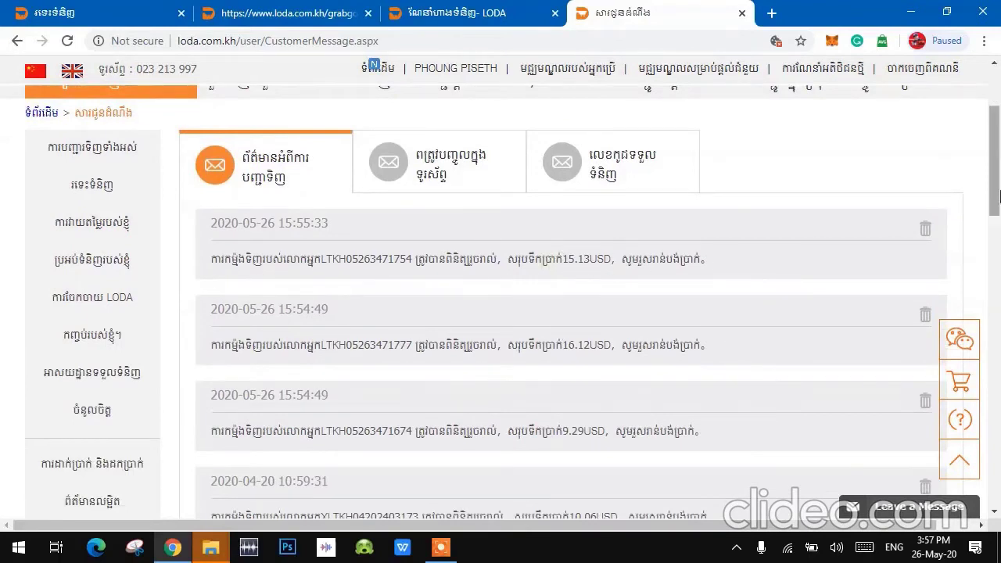
mouse_move(999, 196)
mouse_down()
mouse_move(999, 161)
mouse_move(999, 186)
mouse_up()
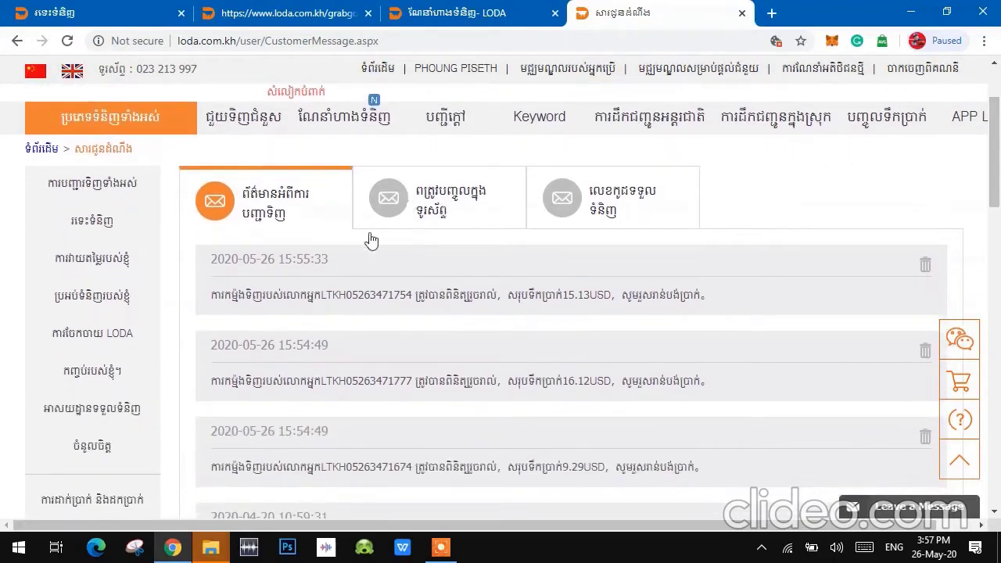
scroll(169, 208, down, 3)
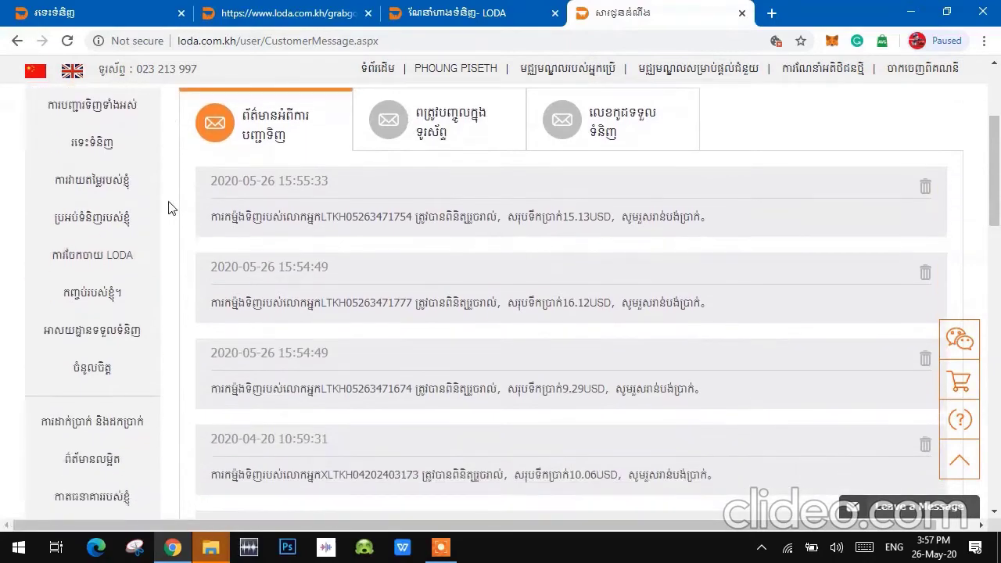
scroll(169, 208, down, 4)
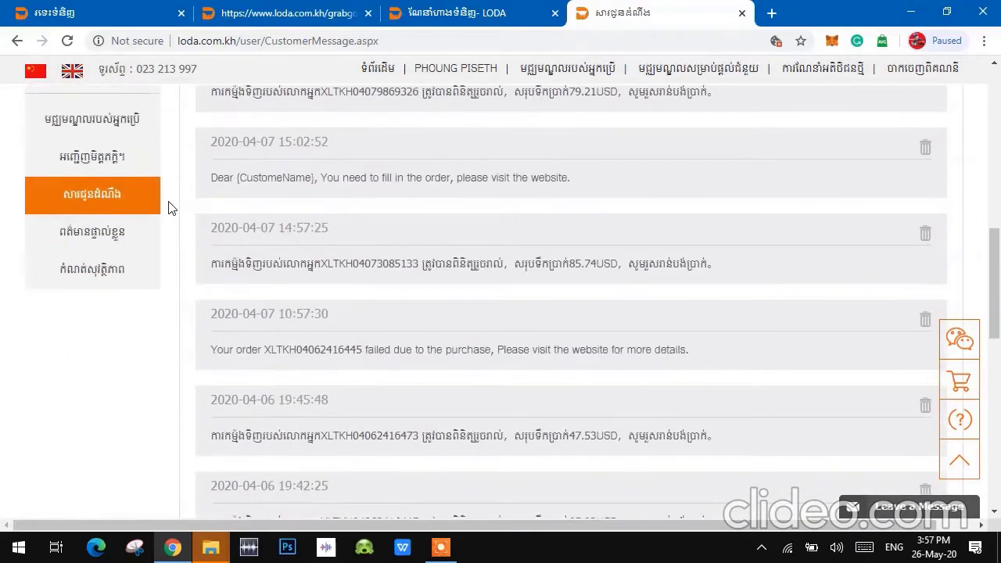
scroll(171, 205, up, 8)
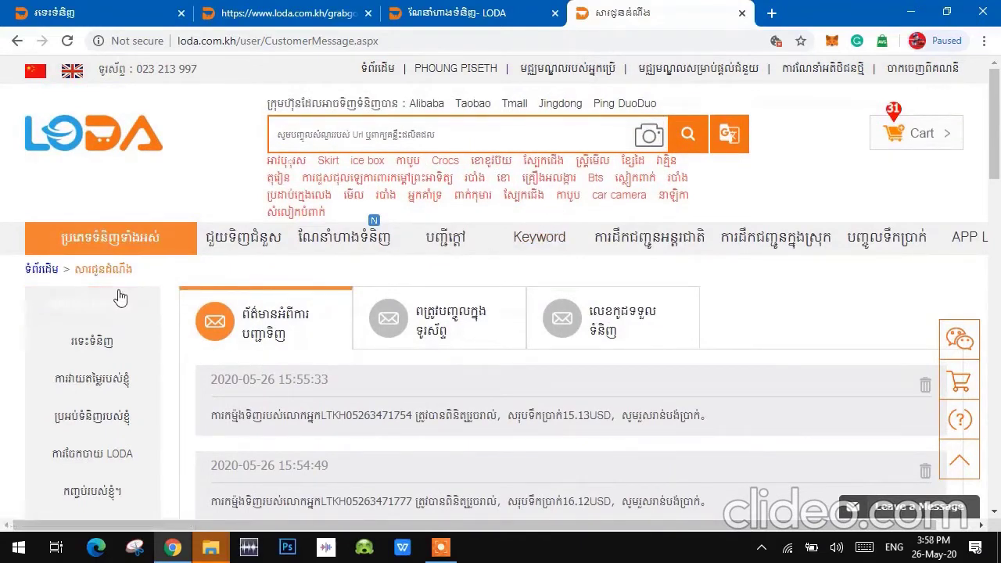
scroll(123, 297, down, 1)
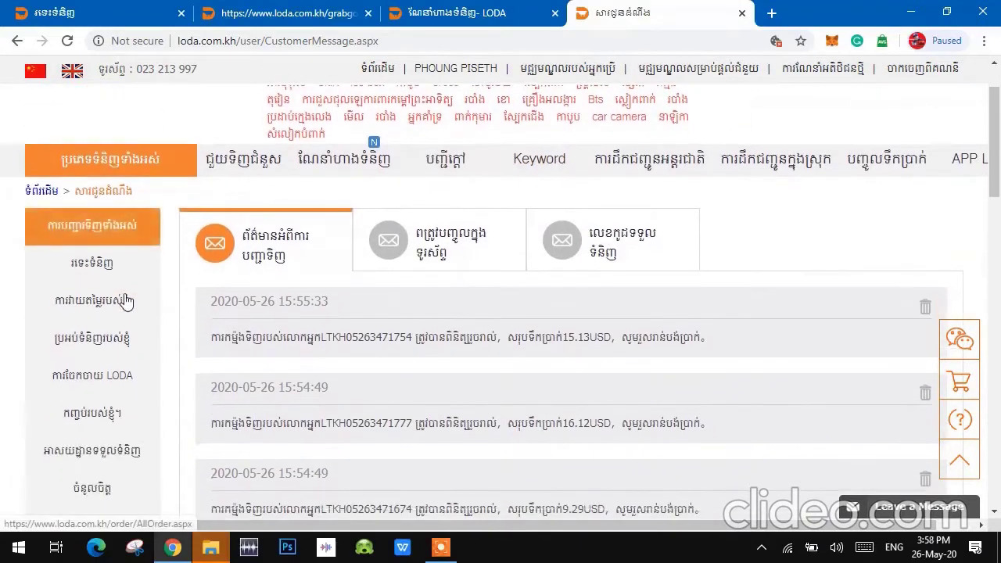
click(867, 166)
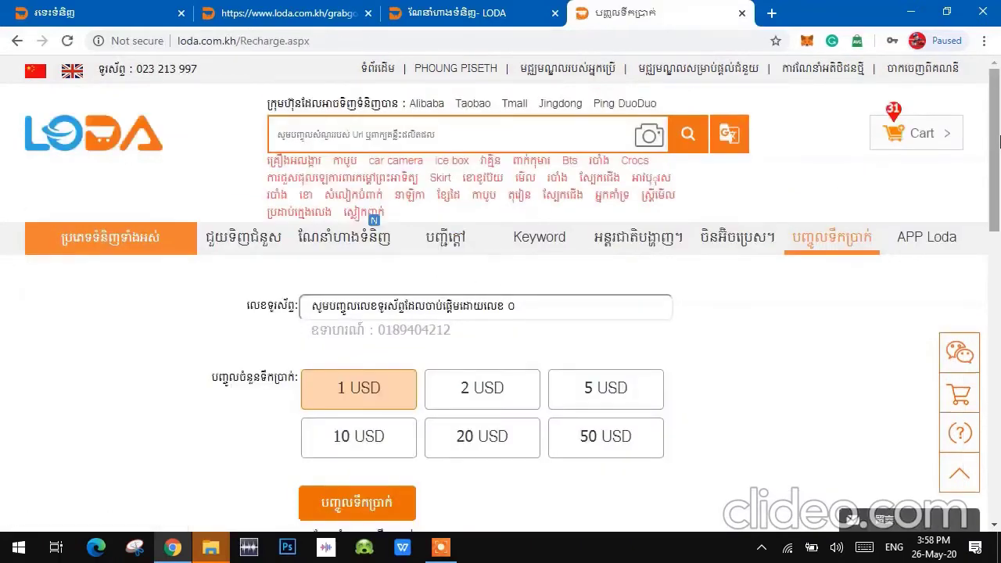
Step: Open the User Center and review its summary: 18 orders, 0.05 USD balance
scroll(998, 180, down, 3)
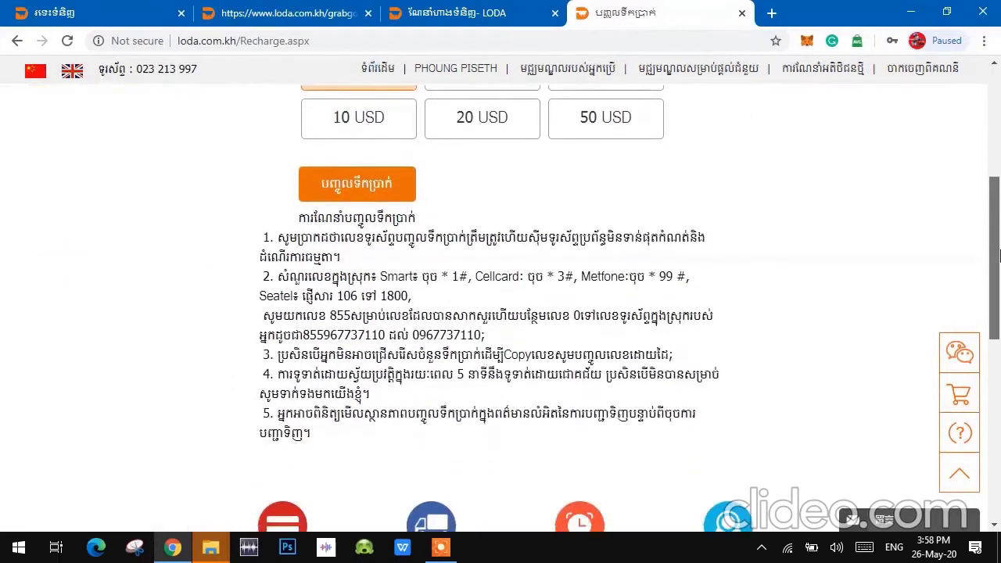
scroll(1000, 198, up, 3)
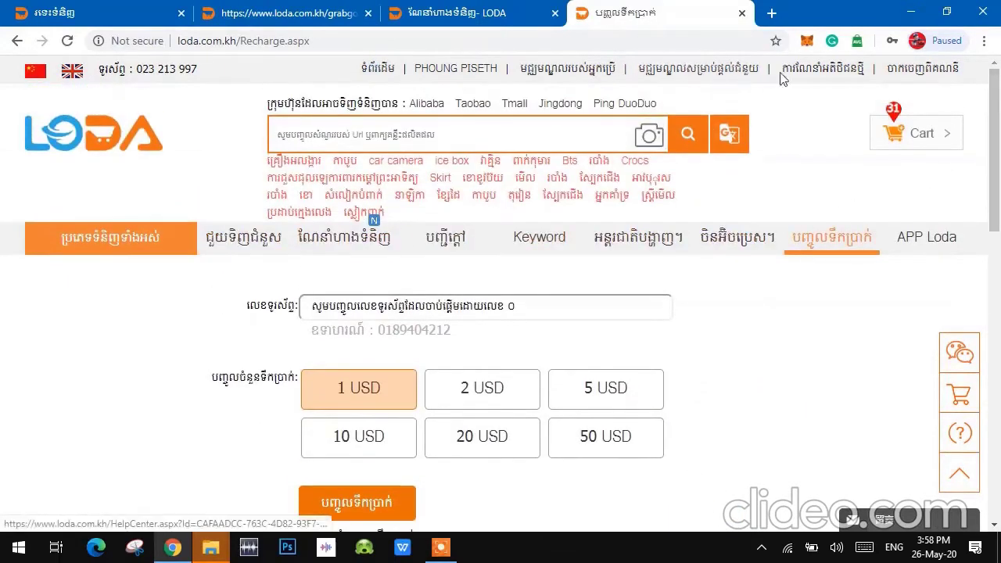
click(471, 72)
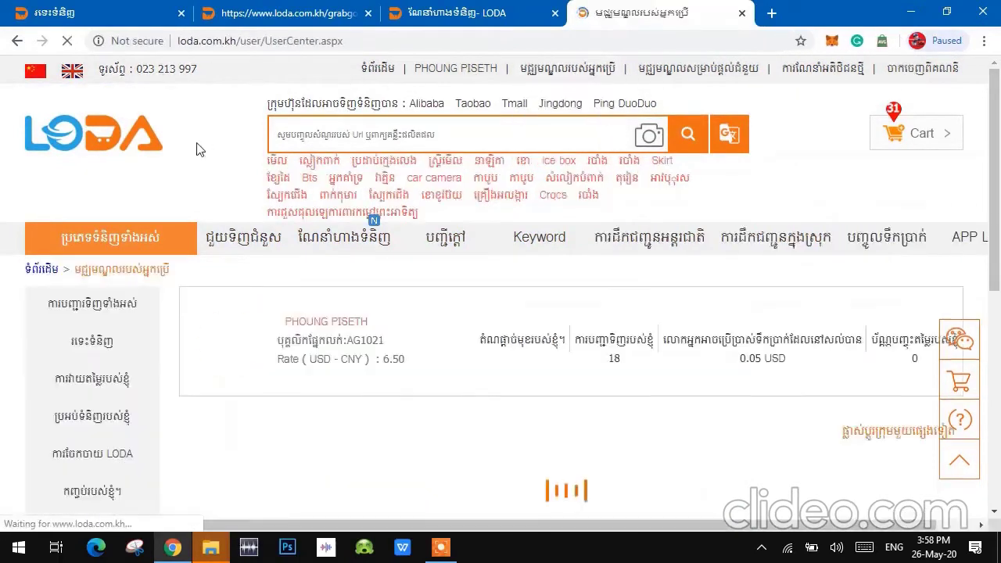
scroll(137, 180, down, 3)
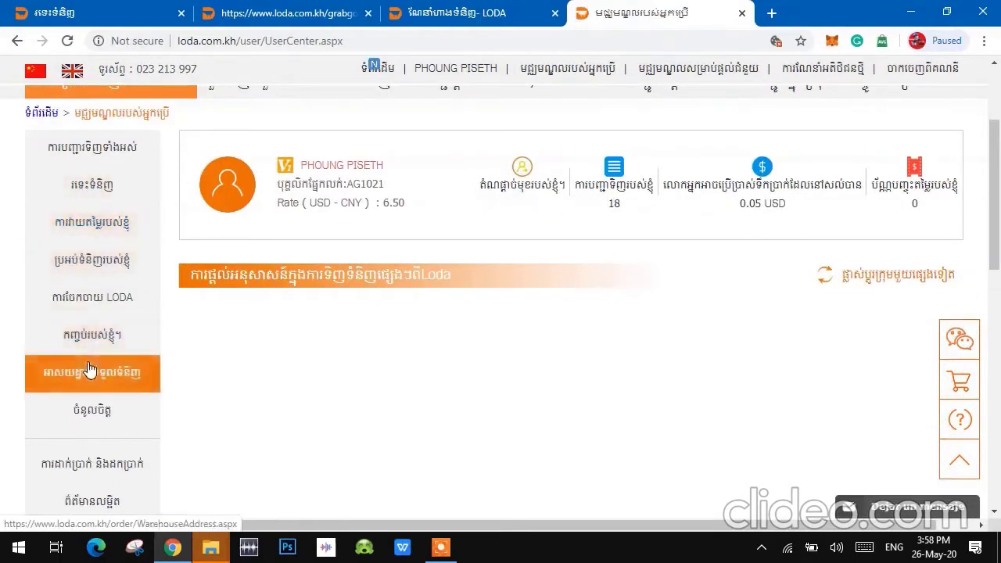
scroll(92, 373, down, 2)
scroll(204, 364, down, 2)
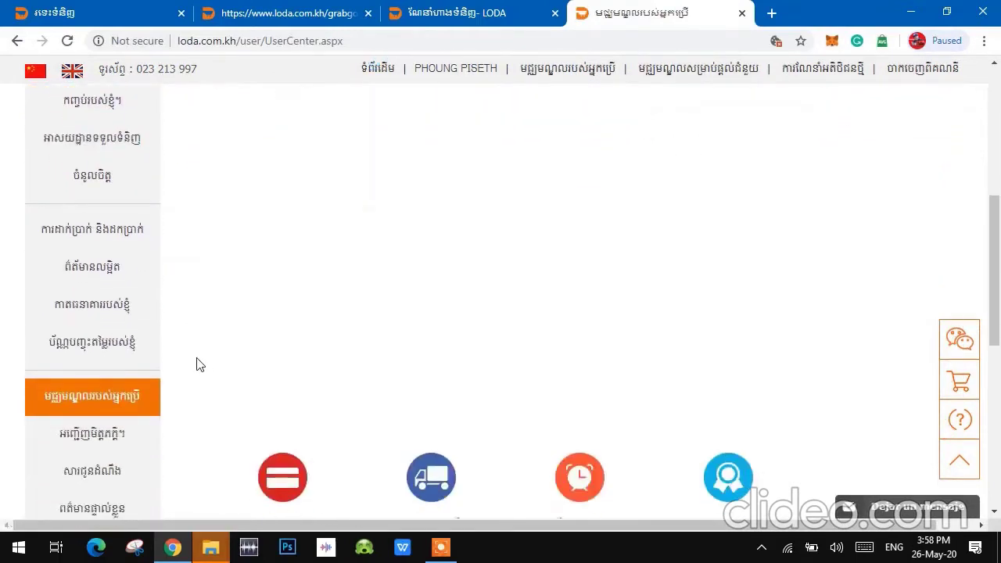
Step: Open deposit and withdrawal details and scroll to the past top-up records
click(79, 246)
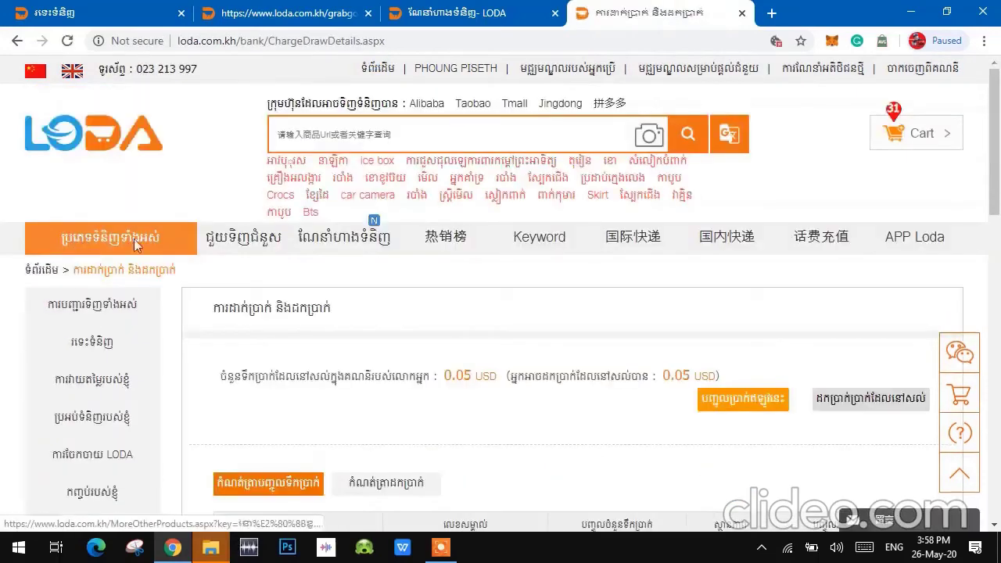
mouse_move(81, 245)
scroll(134, 238, down, 1)
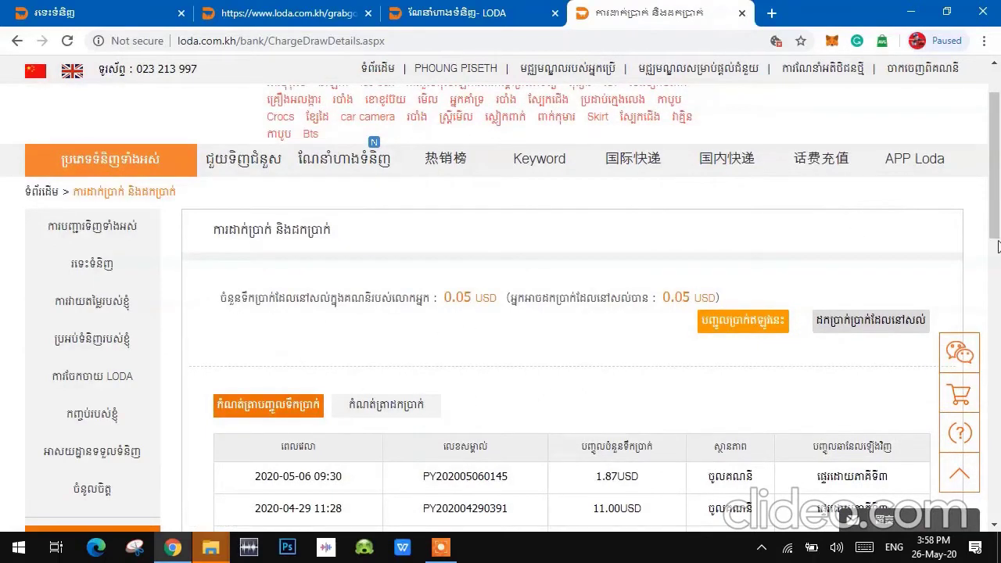
drag(999, 198, 999, 256)
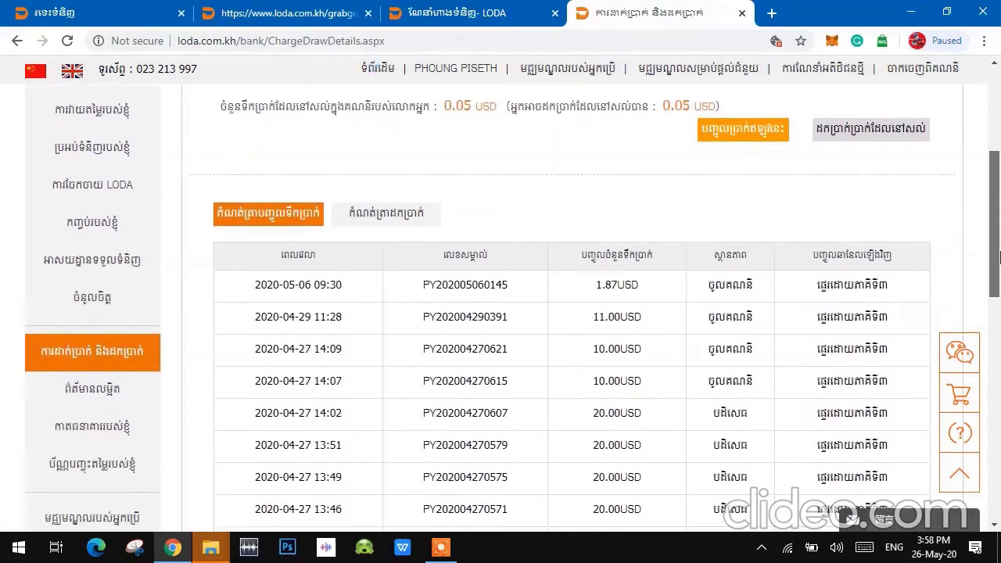
Step: Start a new offline top-up with WING Account as the deposit bank
click(734, 135)
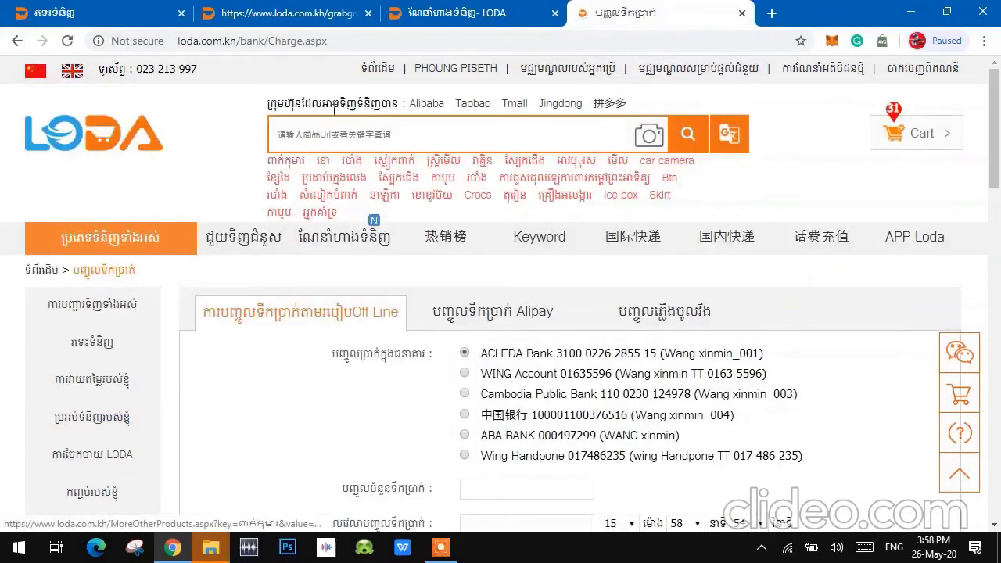
drag(1000, 82, 1000, 115)
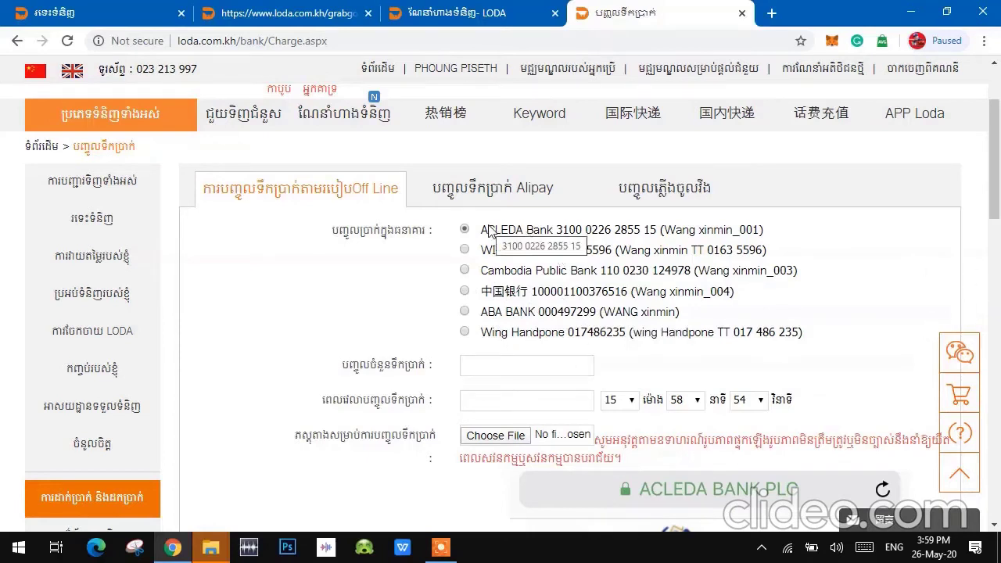
click(465, 250)
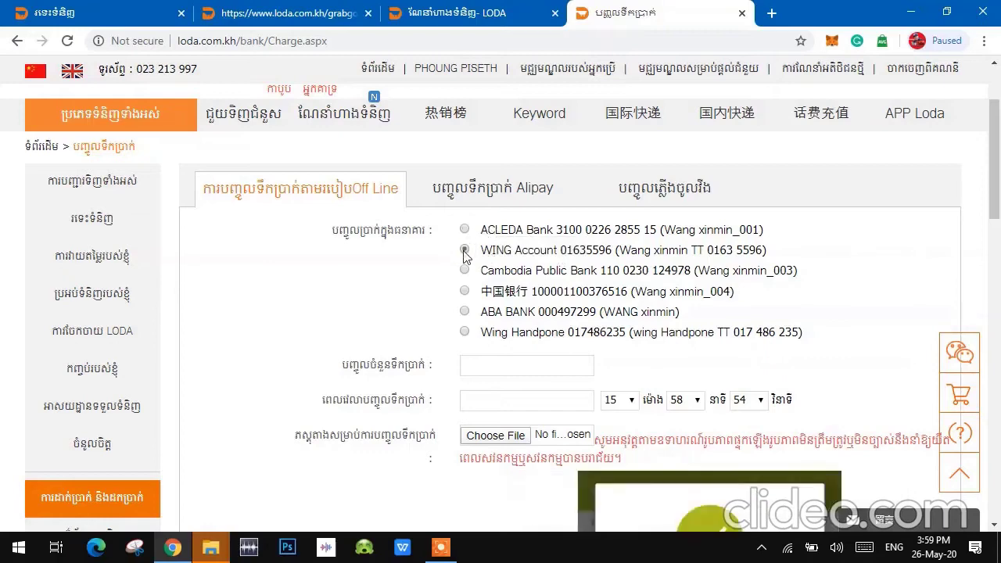
drag(1000, 184, 1000, 281)
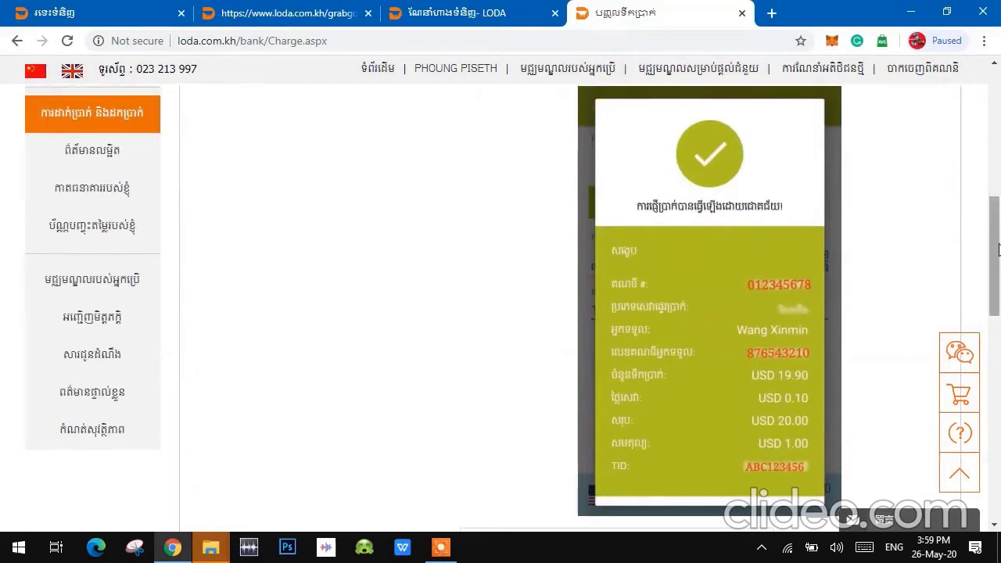
scroll(686, 250, up, 4)
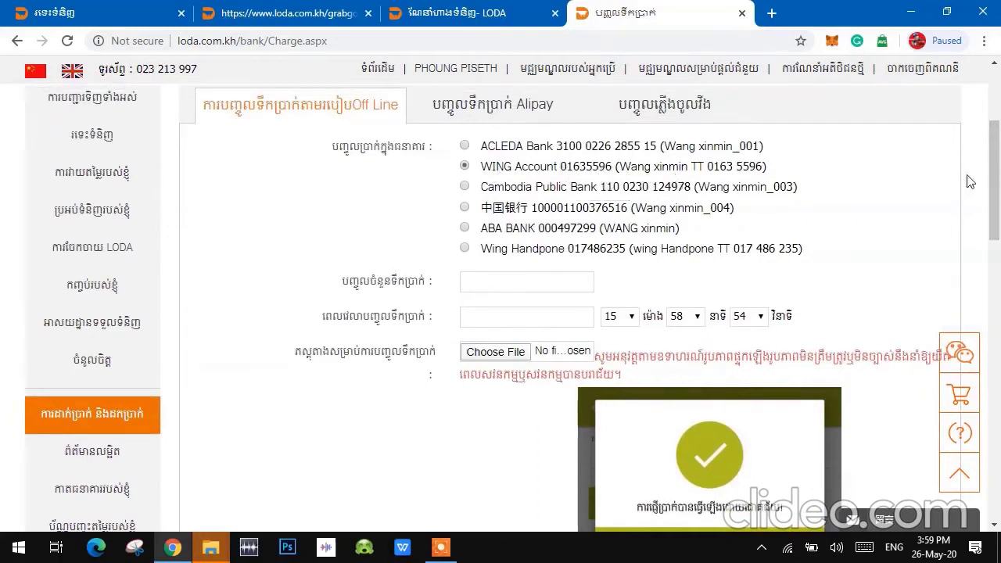
drag(997, 180, 999, 263)
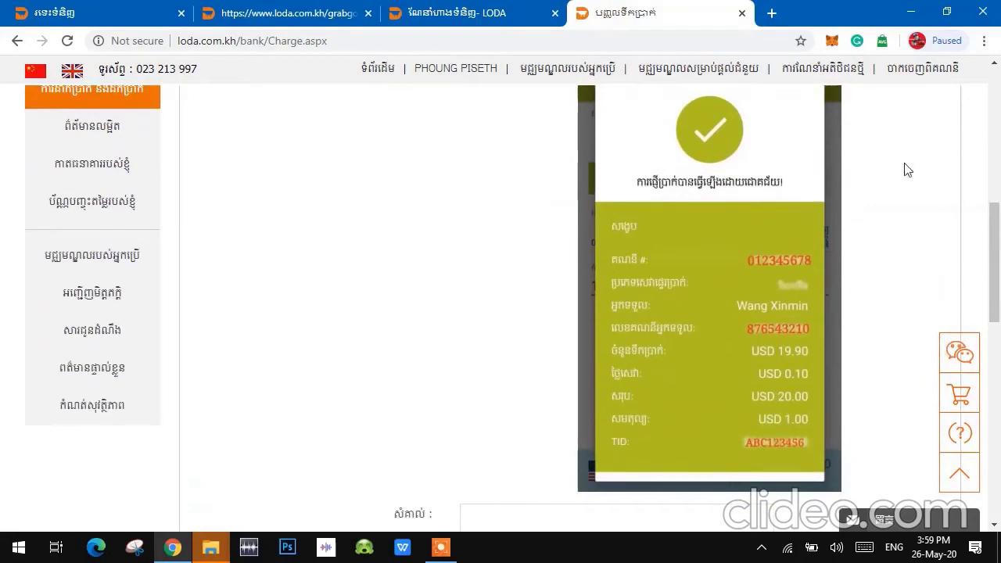
drag(998, 253, 999, 162)
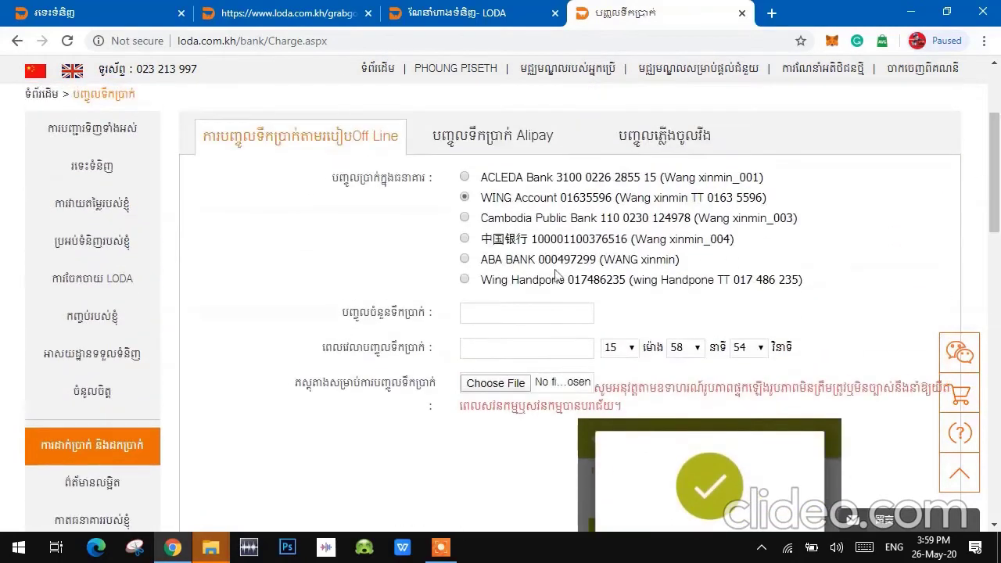
Step: Try the amount and date fields and the receipt file picker, attaching nothing
click(469, 313)
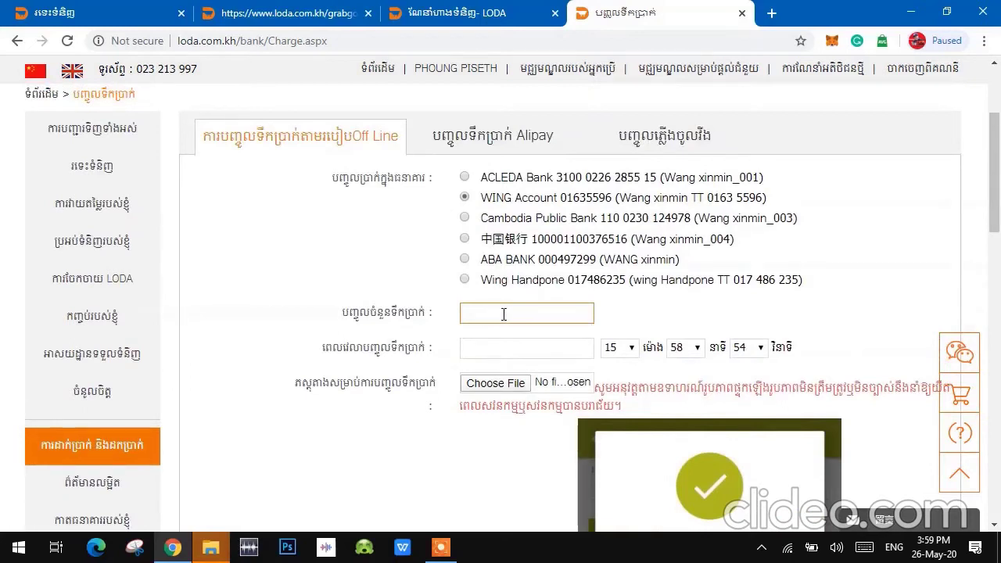
click(487, 347)
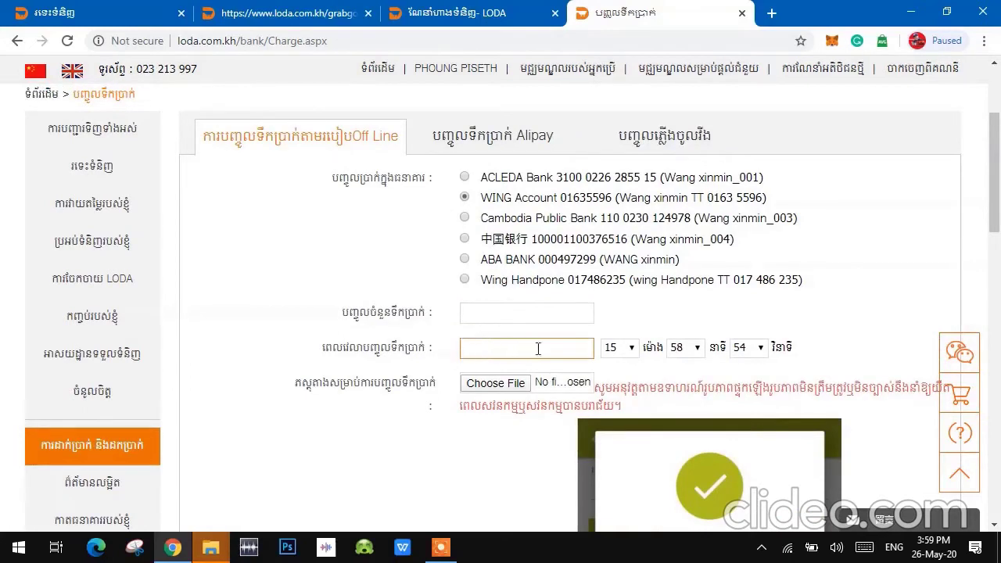
click(495, 385)
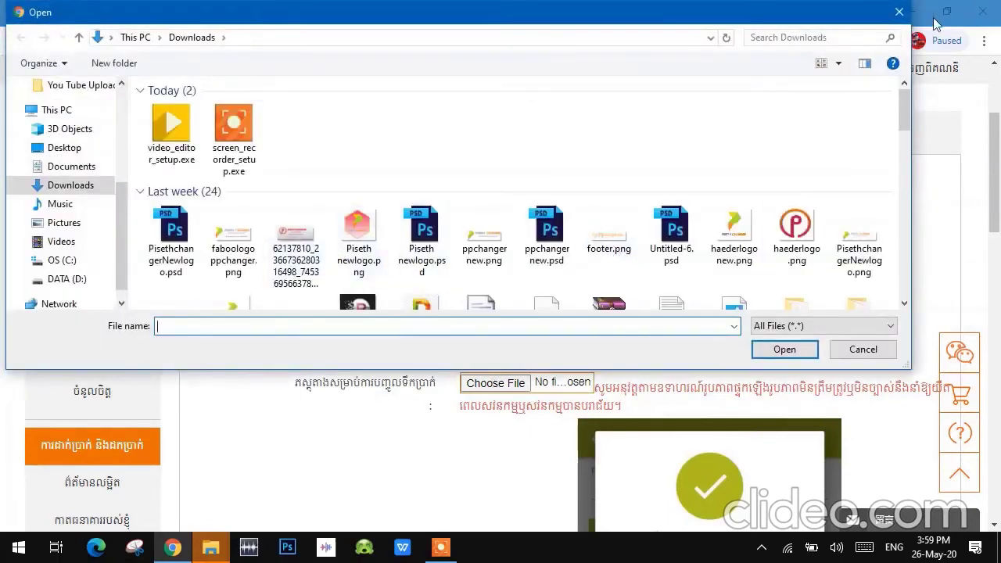
click(900, 12)
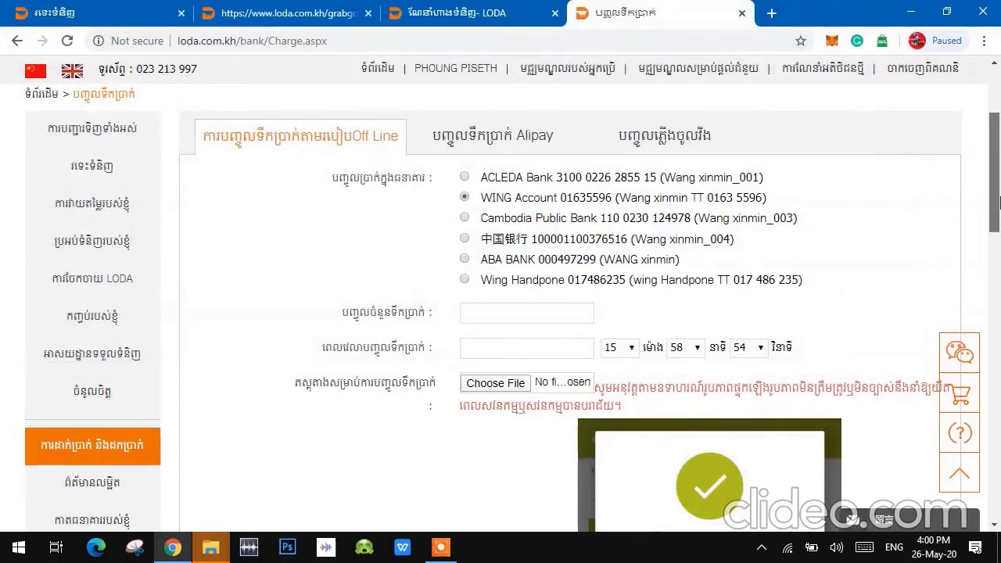
drag(995, 201, 1000, 143)
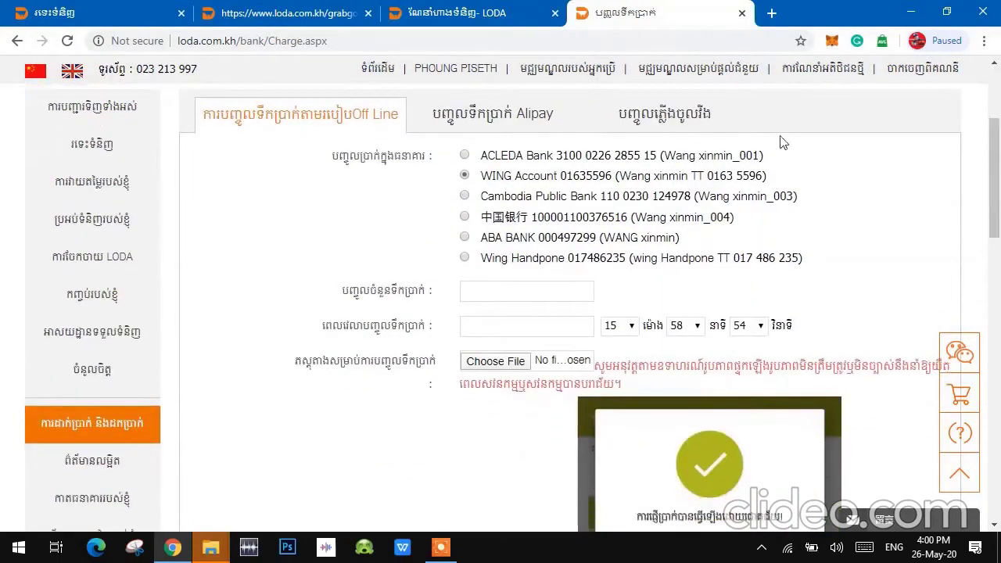
Step: Preview the sample receipts for Cambodia Public Bank, 中国银行, ABA BANK and Wing Handpone in turn
click(465, 196)
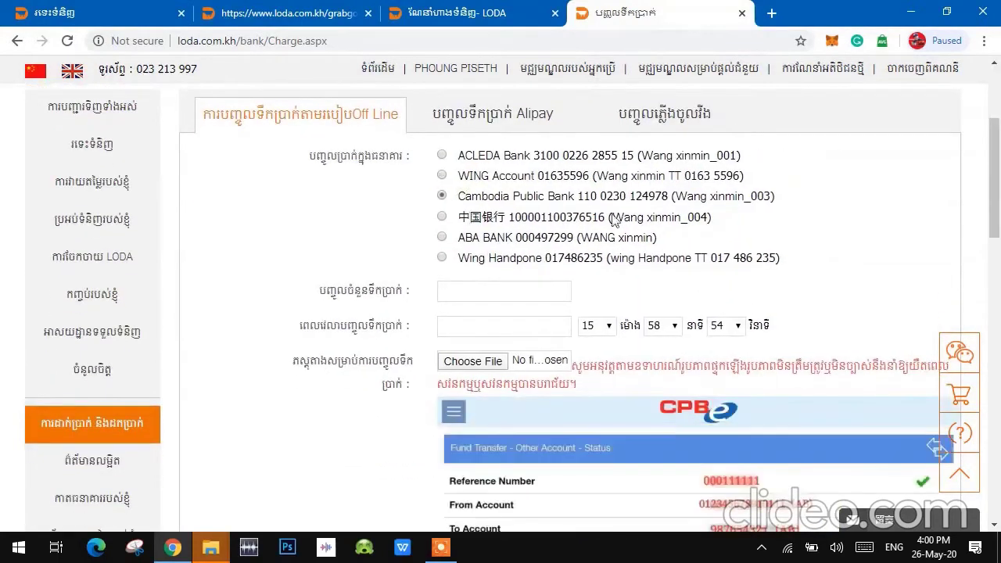
scroll(496, 222, down, 2)
scroll(499, 217, up, 2)
click(440, 219)
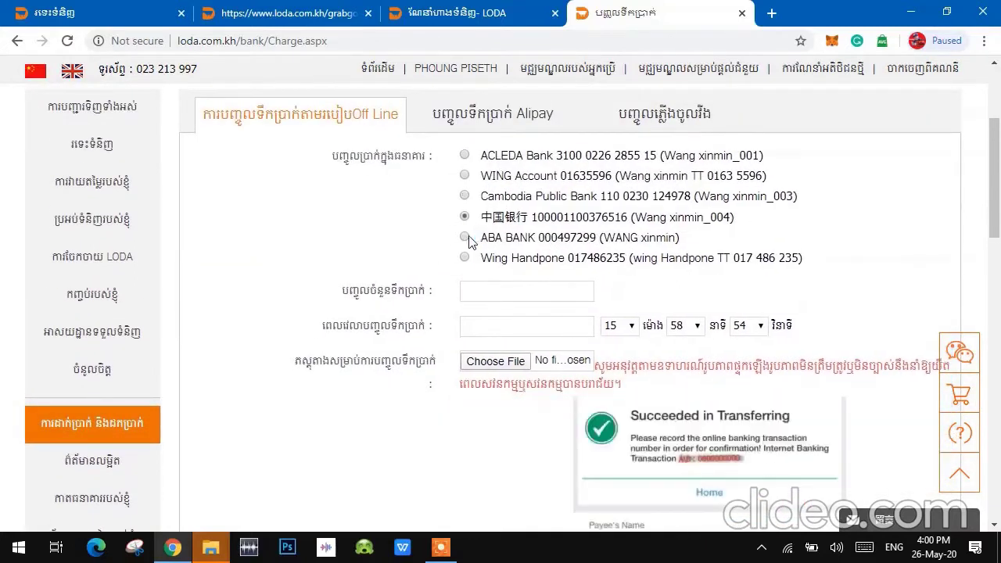
click(466, 237)
scroll(520, 247, down, 5)
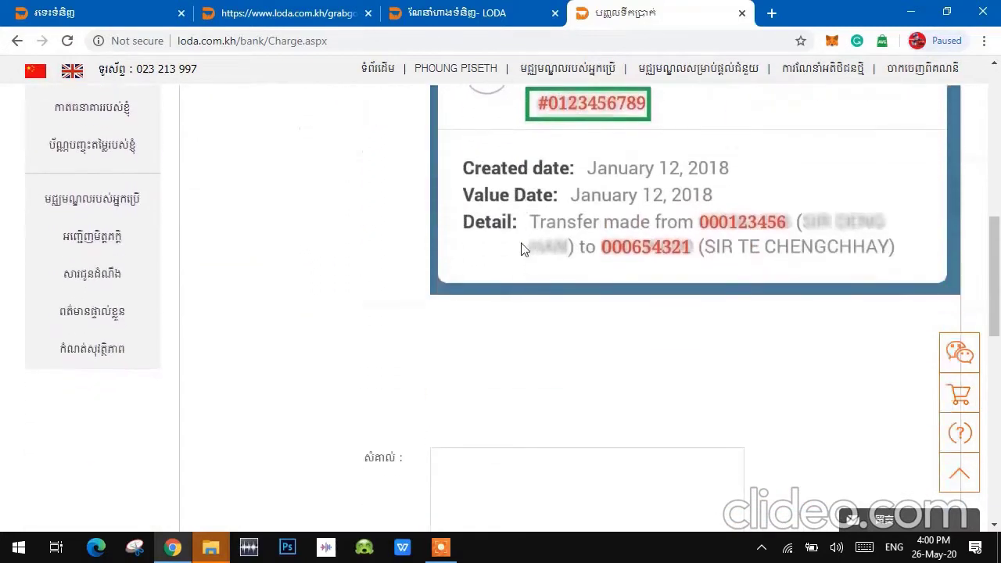
scroll(524, 249, up, 5)
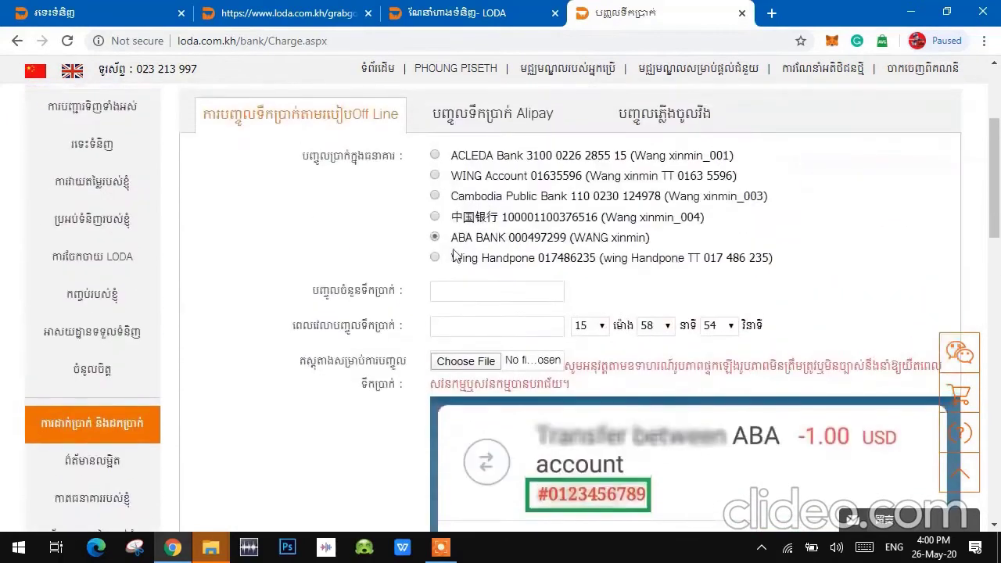
click(435, 257)
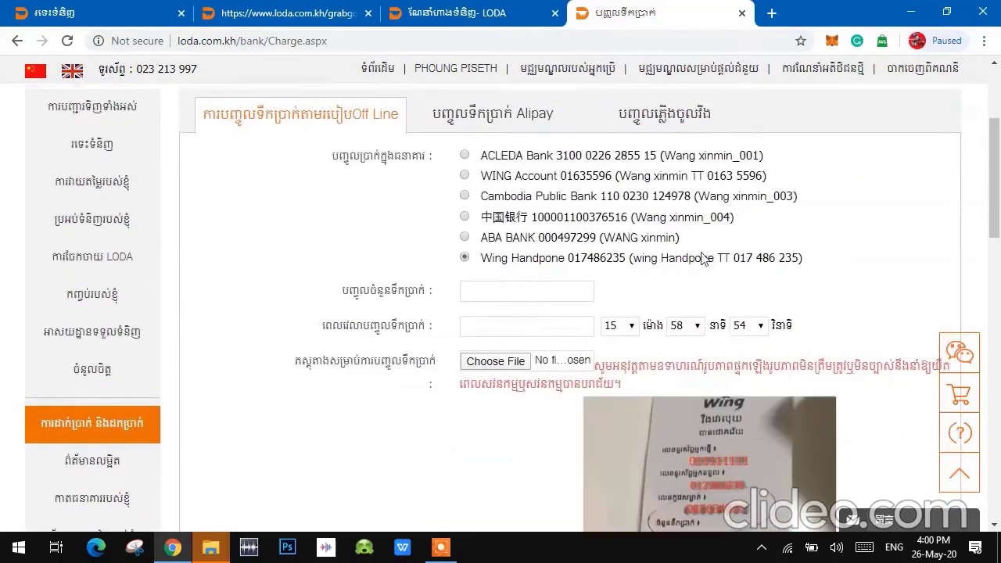
scroll(703, 258, down, 2)
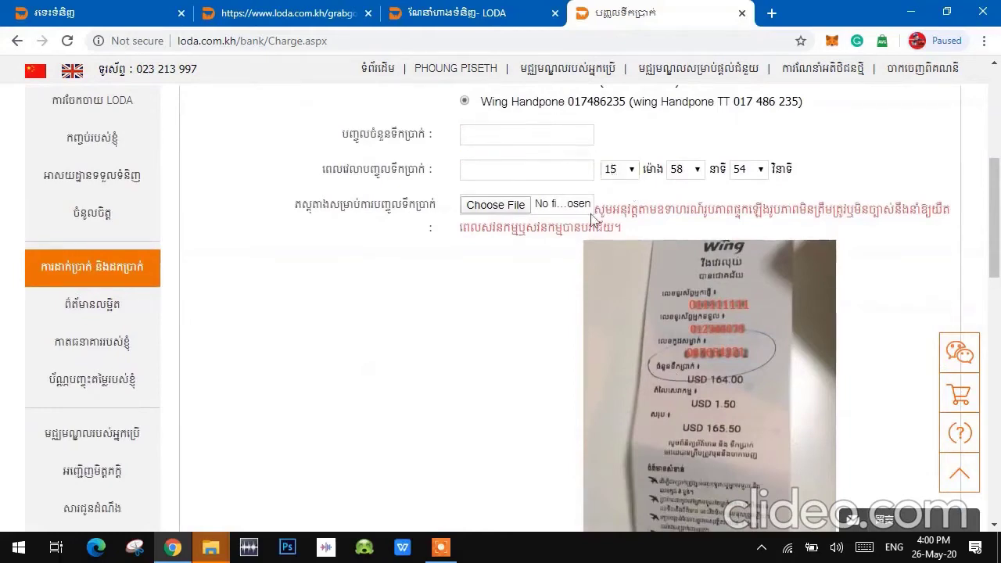
scroll(490, 303, up, 2)
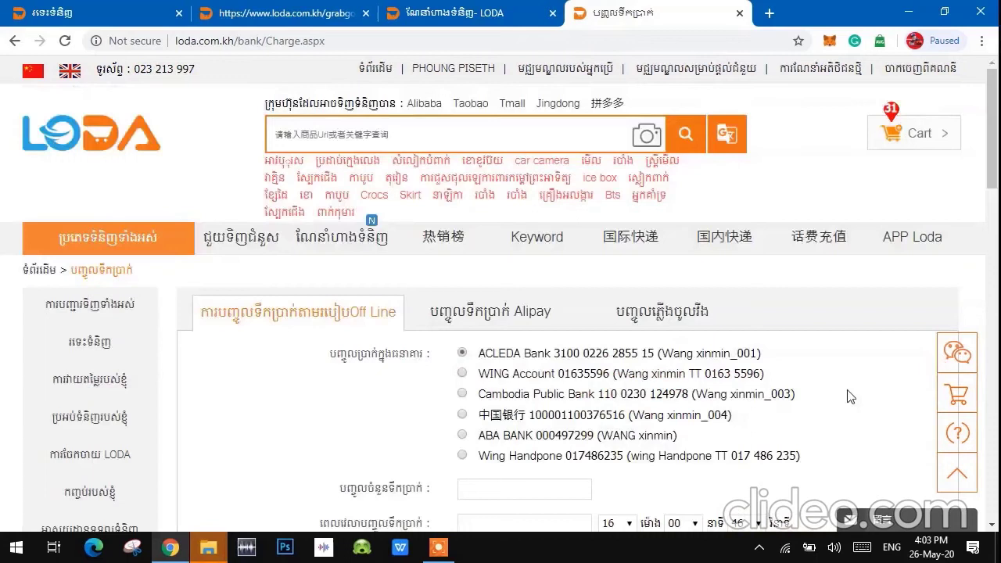
scroll(851, 397, down, 2)
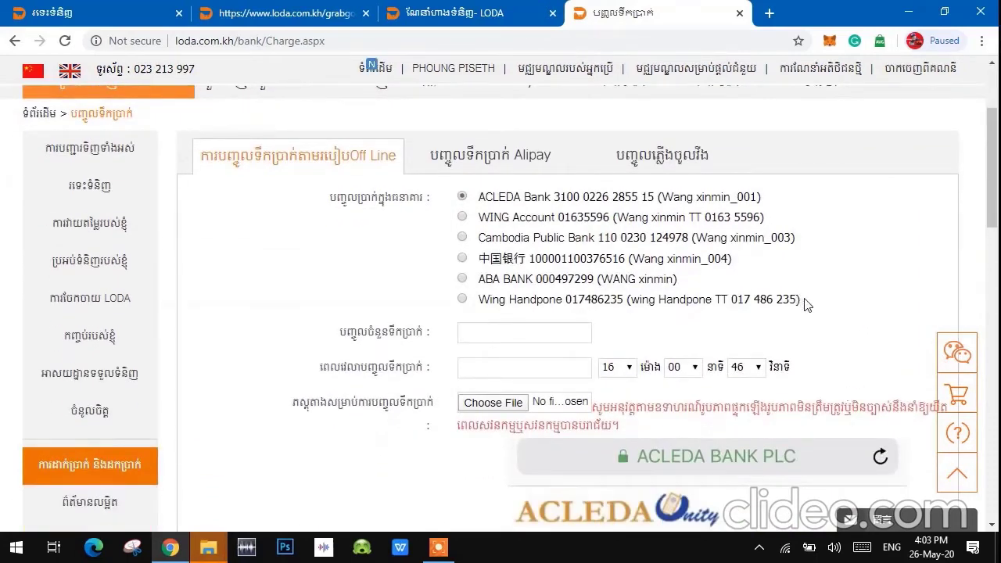
Step: Cycle through WING Account, 中国银行 and ABA BANK, ending on Wing Handpone with its USD 165.50 sample receipt
click(463, 218)
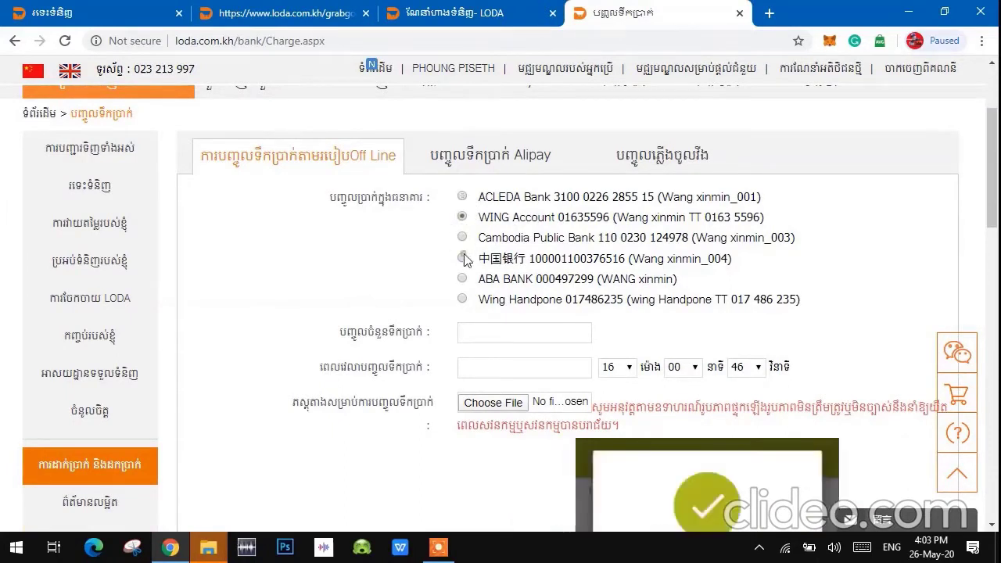
click(463, 258)
click(463, 279)
click(435, 304)
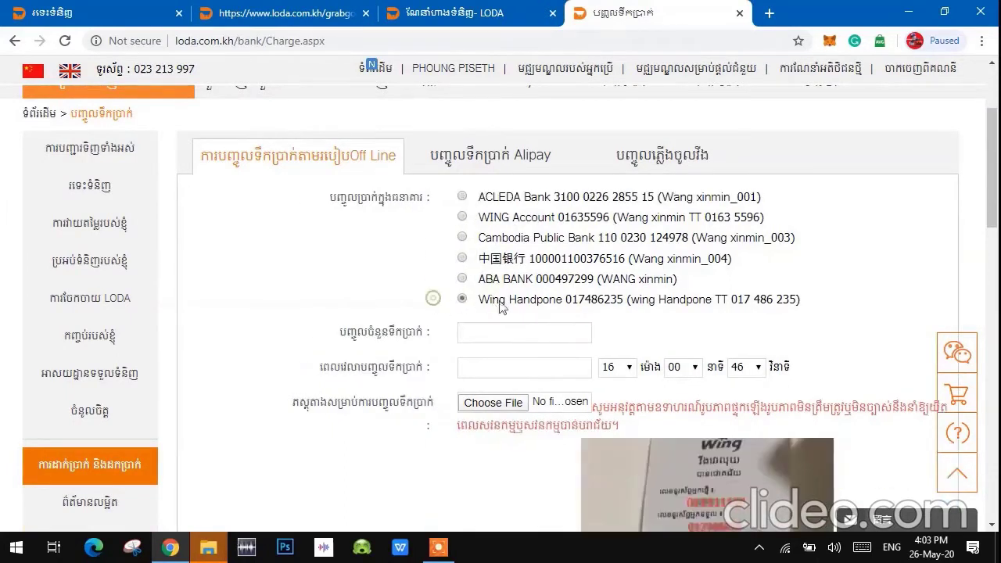
scroll(612, 308, up, 2)
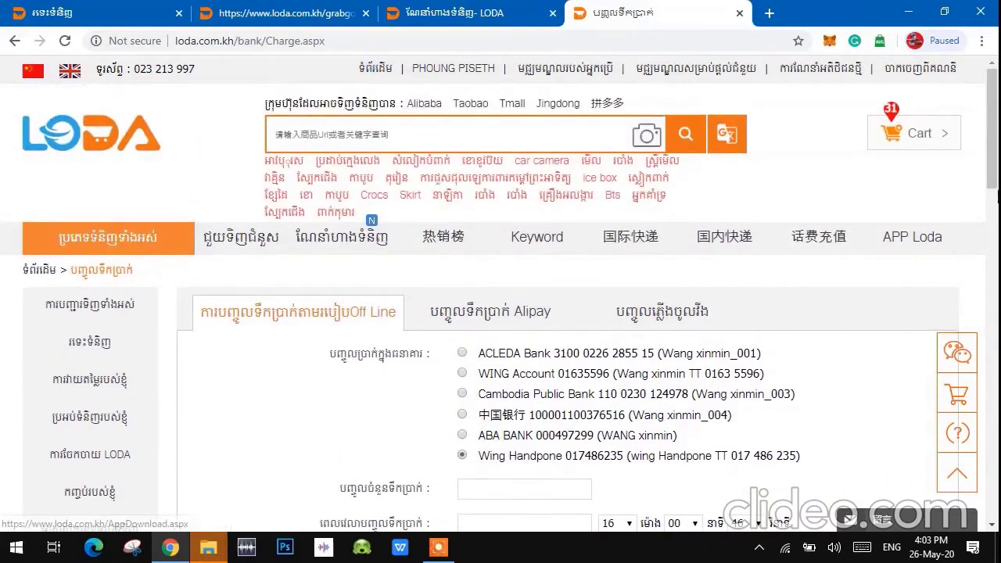
scroll(816, 333, down, 3)
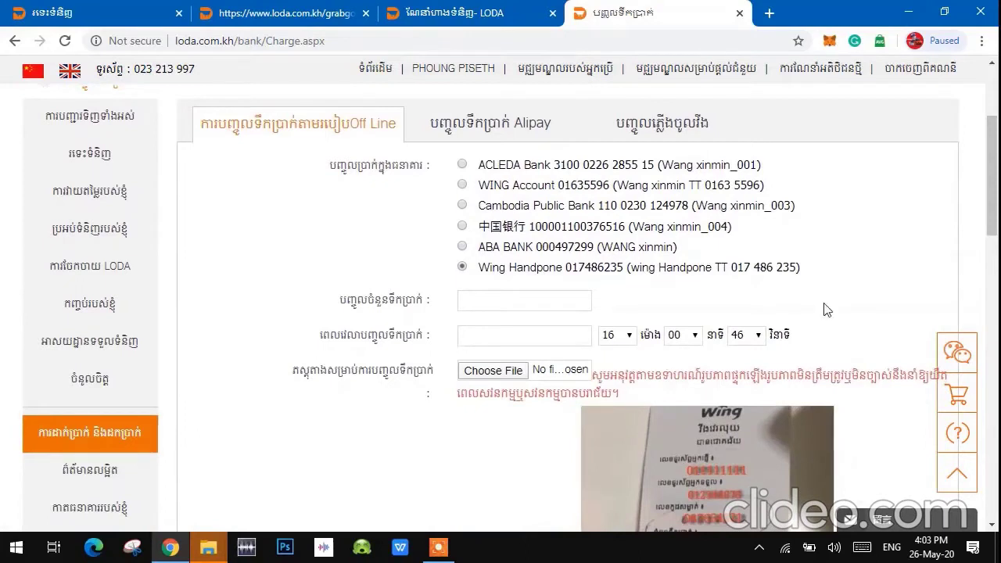
scroll(827, 310, up, 2)
scroll(827, 310, down, 2)
scroll(598, 234, down, 1)
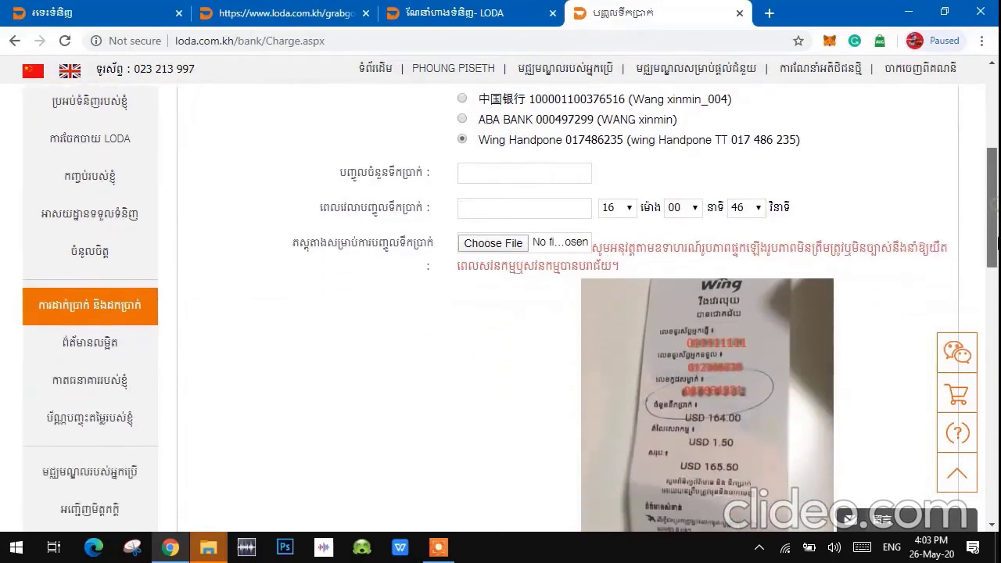
scroll(681, 199, up, 2)
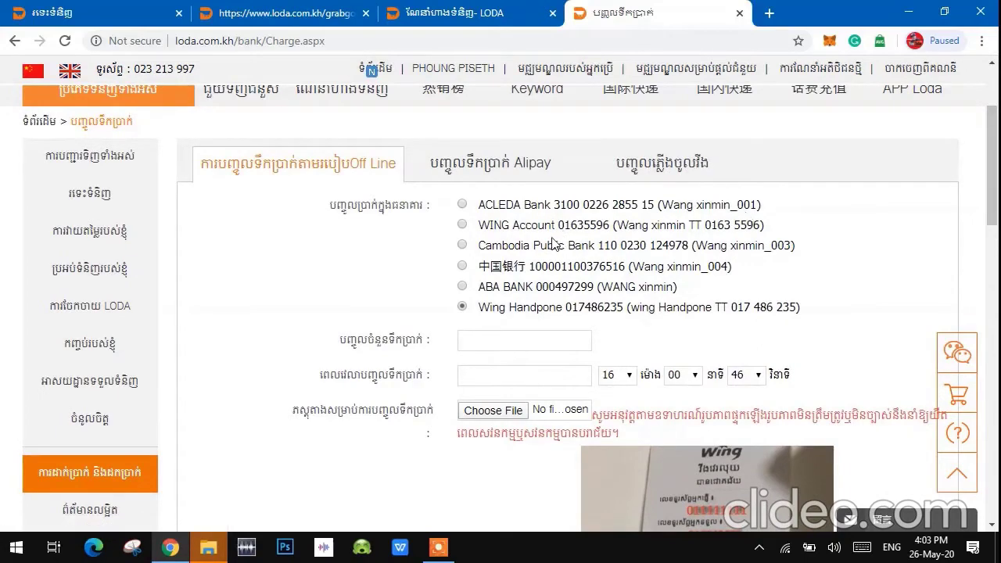
Step: Open the Wing online deposit page and enter a 10 top-up amount, noting the $1000.00 maximum
click(675, 172)
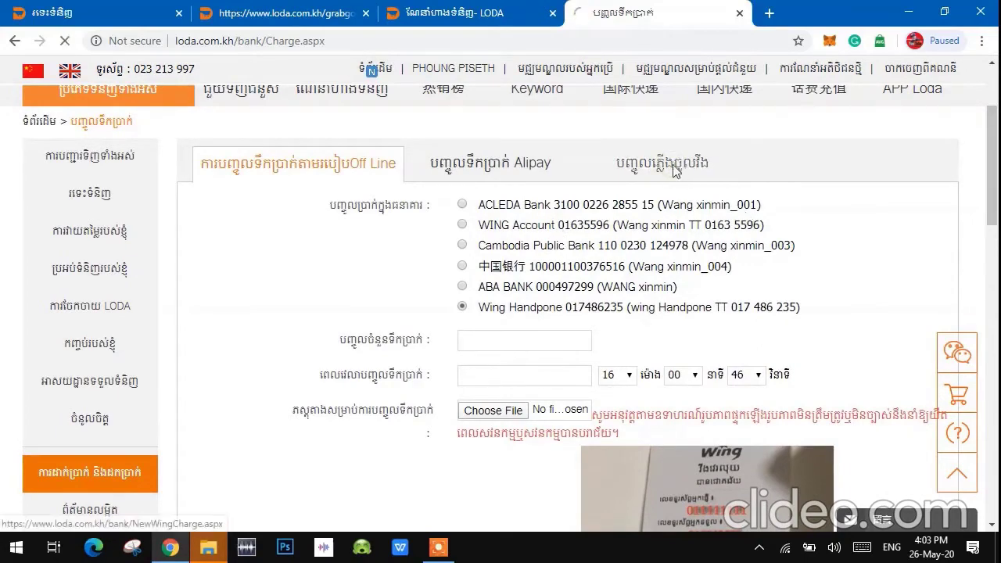
scroll(775, 195, down, 3)
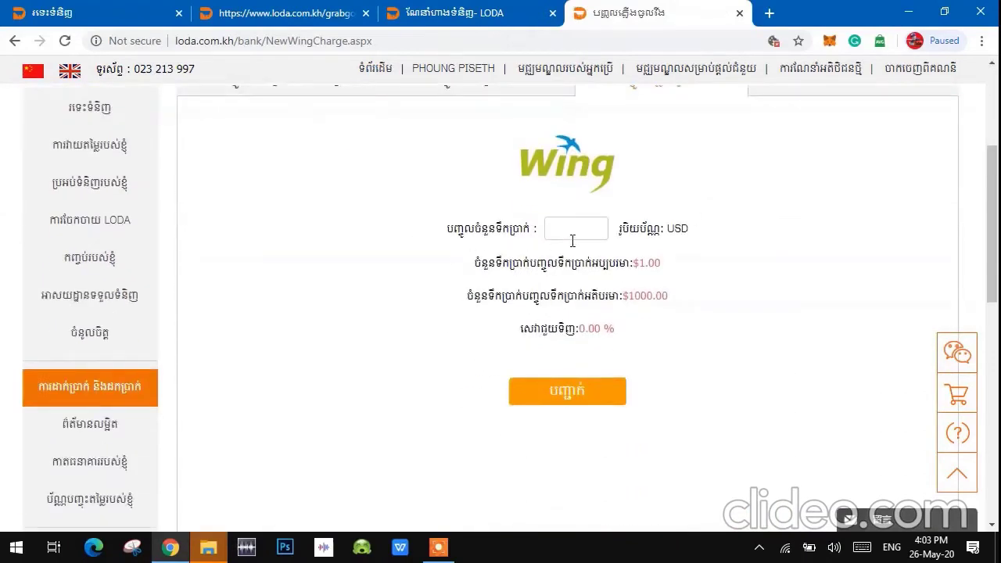
click(560, 224)
drag(655, 299, 633, 300)
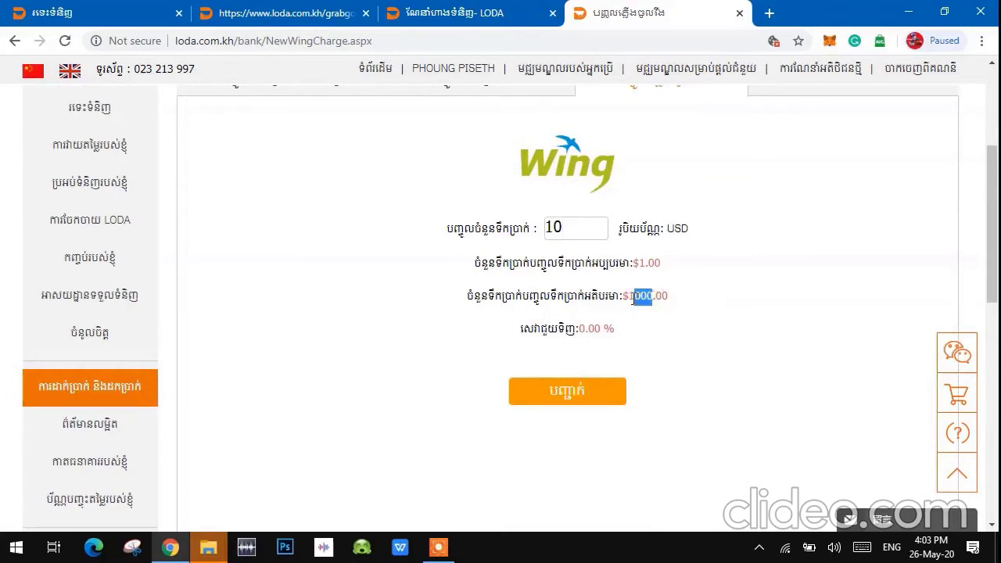
click(719, 287)
Step: Submit the $10 Wing top-up and choose pay now on the confirmation page
scroll(558, 240, up, 1)
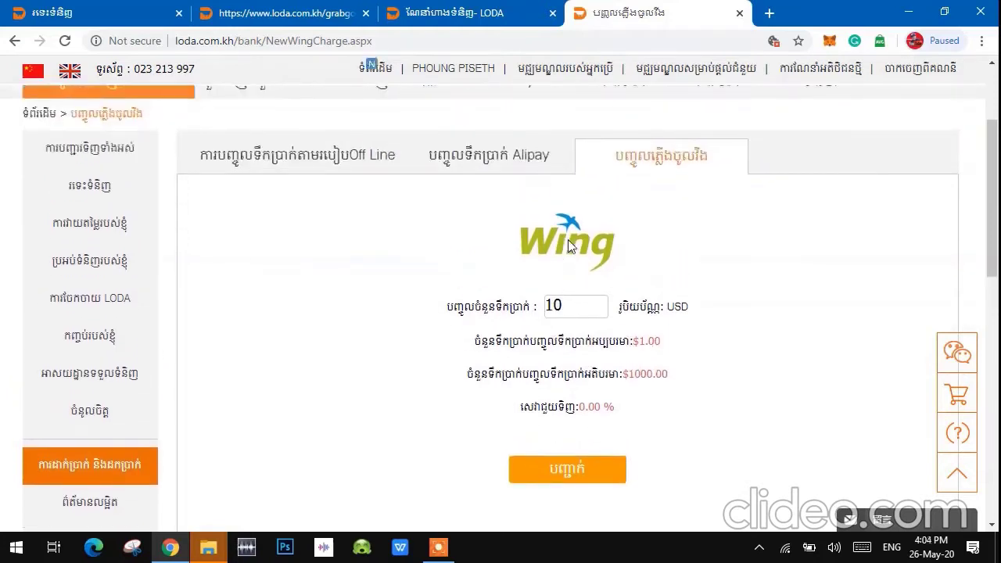
scroll(618, 245, down, 1)
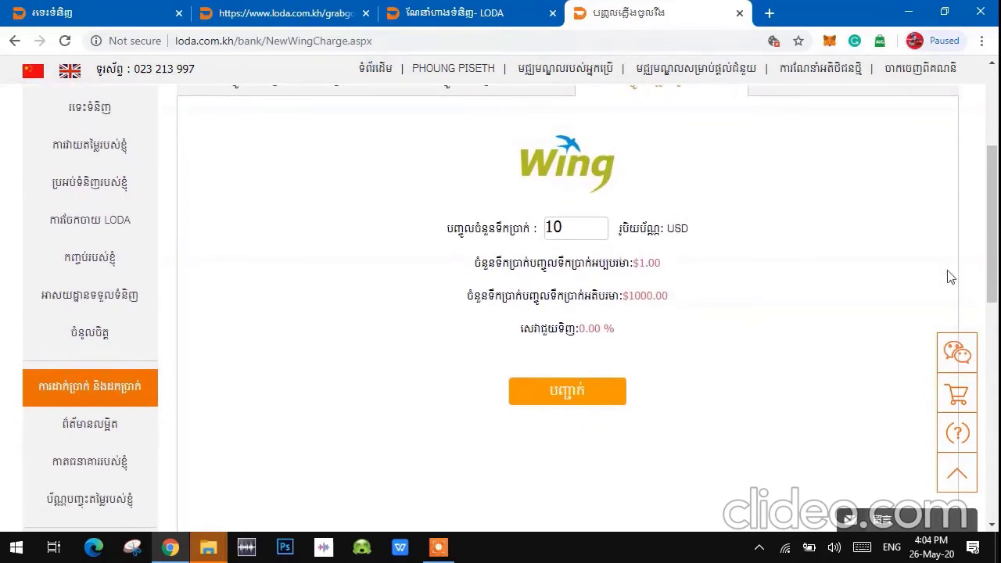
scroll(992, 281, down, 1)
click(587, 352)
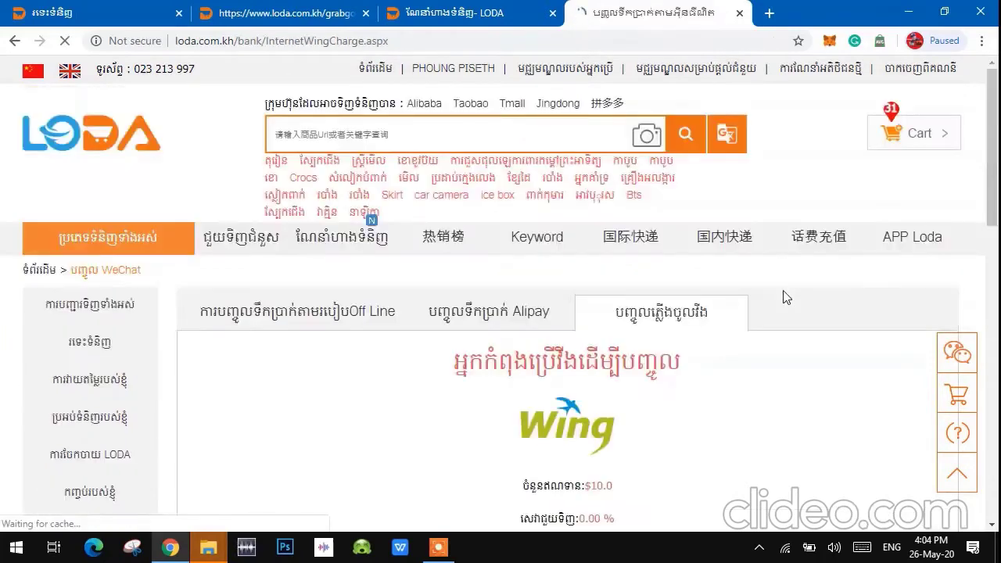
scroll(787, 298, down, 3)
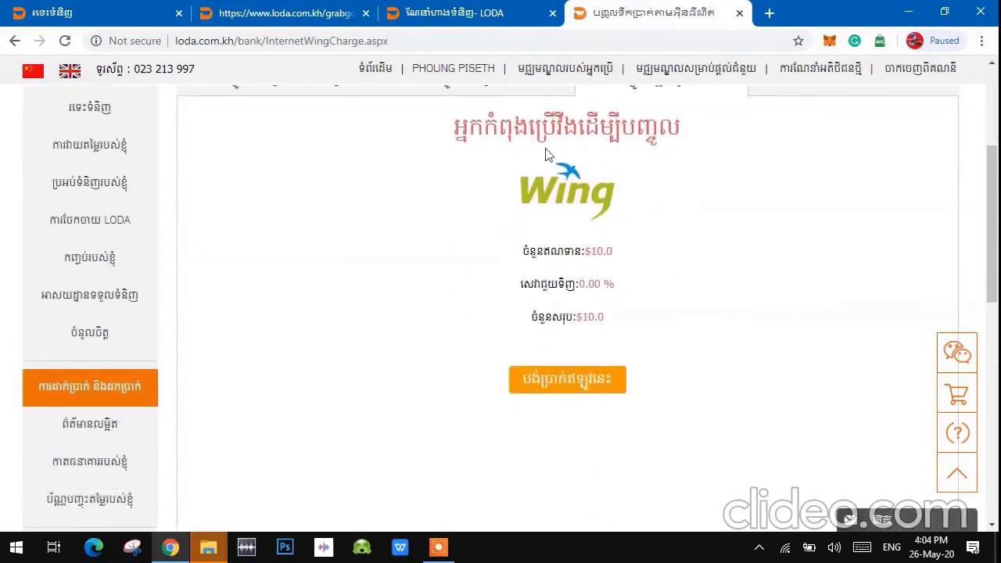
click(551, 387)
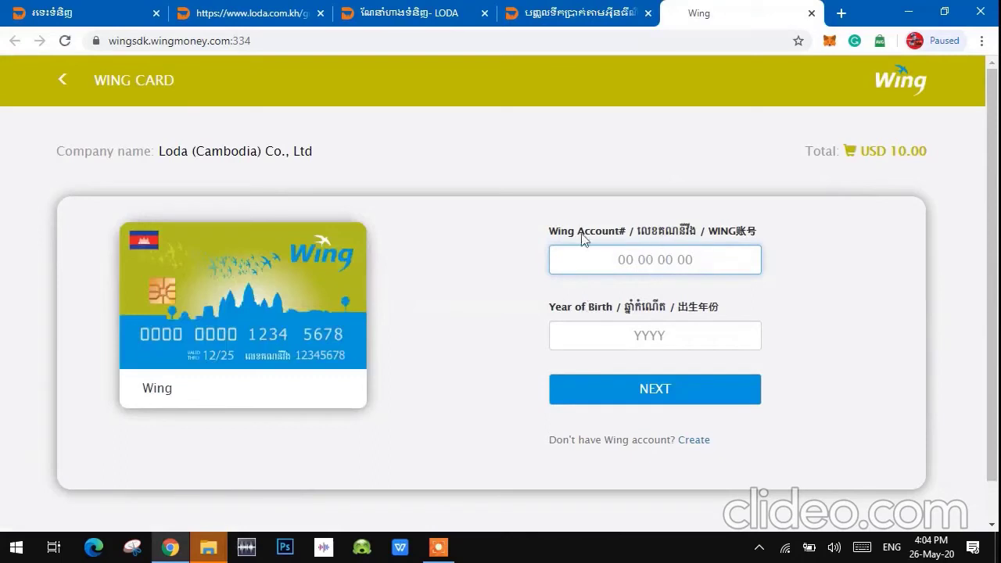
Step: Enter the Wing account number and year of birth on the keypad, then submit with NEXT
click(675, 263)
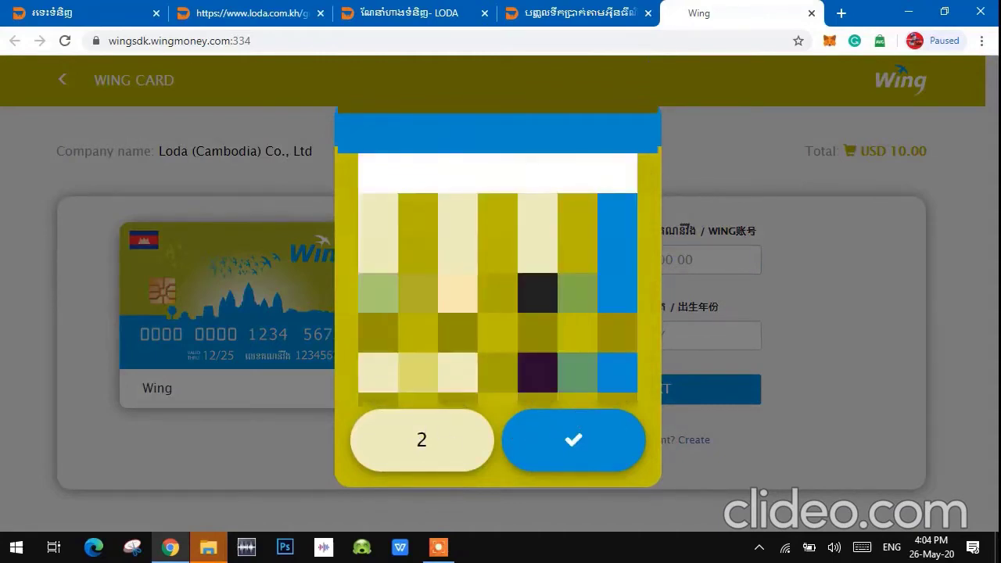
click(538, 293)
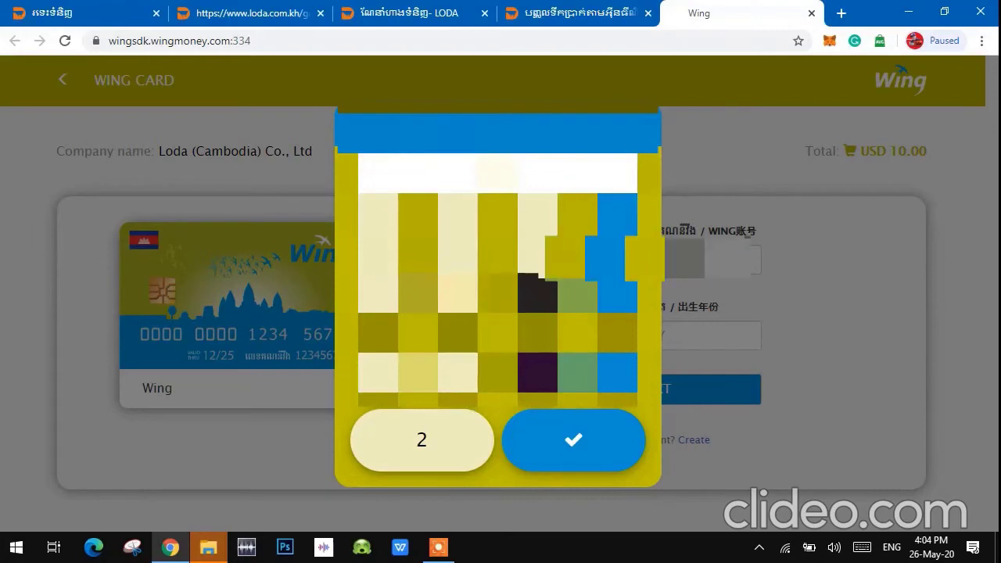
click(579, 442)
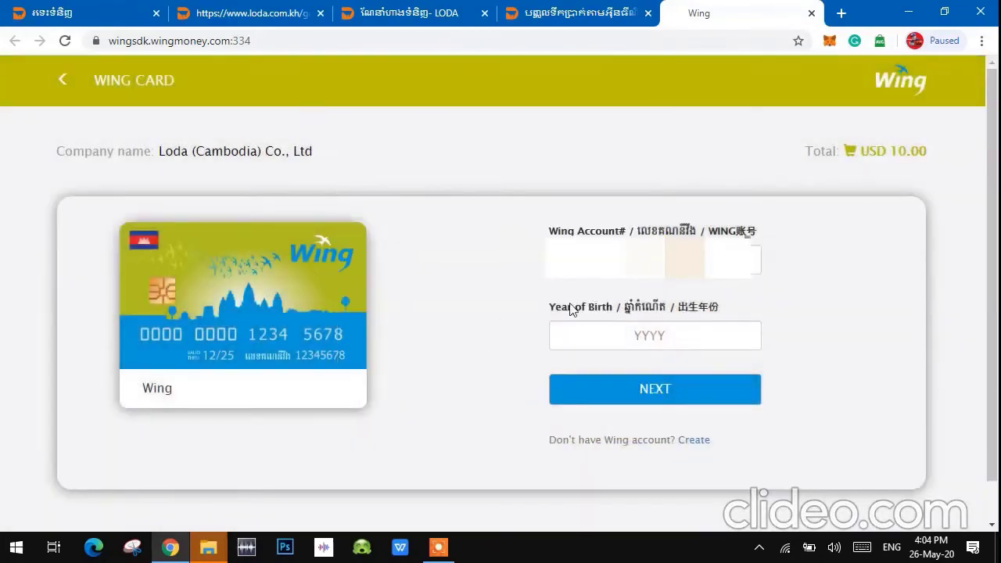
click(649, 335)
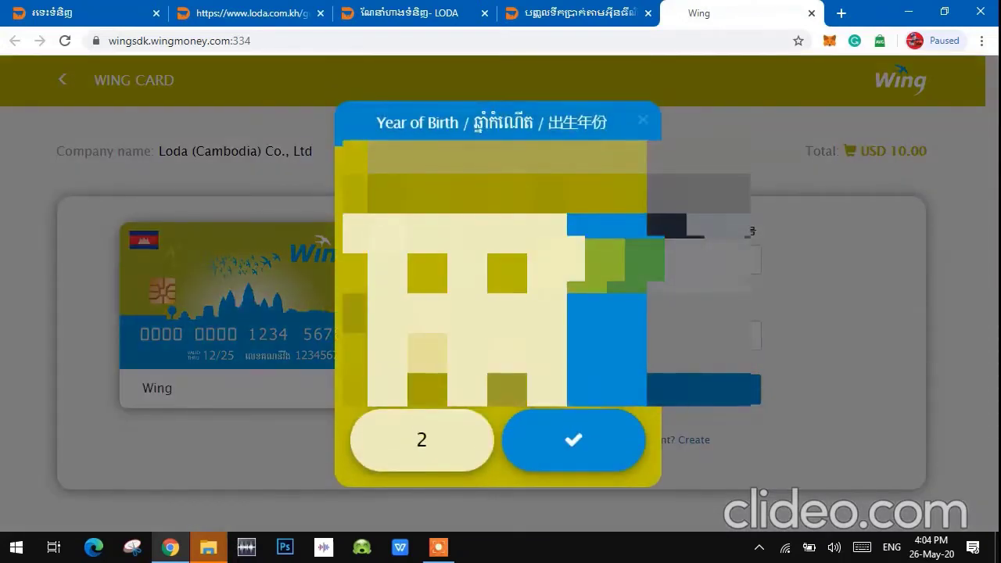
click(593, 449)
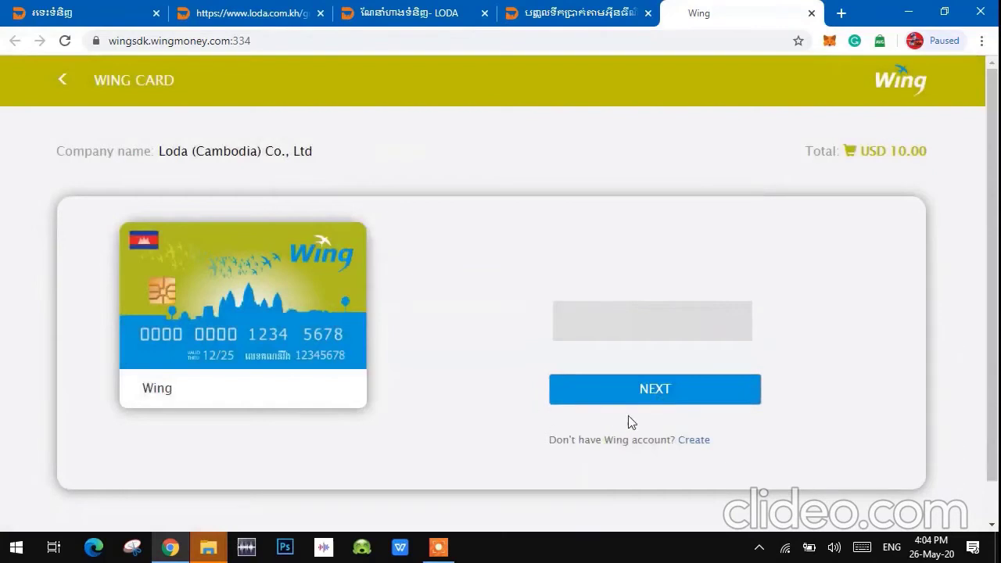
click(659, 401)
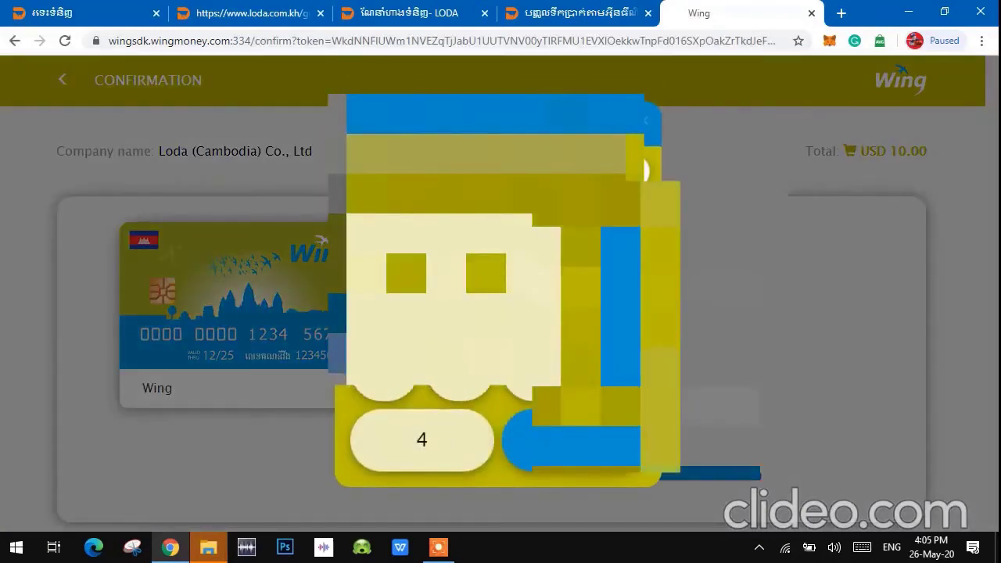
Step: Enter the Wing PIN to confirm the USD 10.00 payment to Loda (Cambodia) Co., Ltd
click(466, 294)
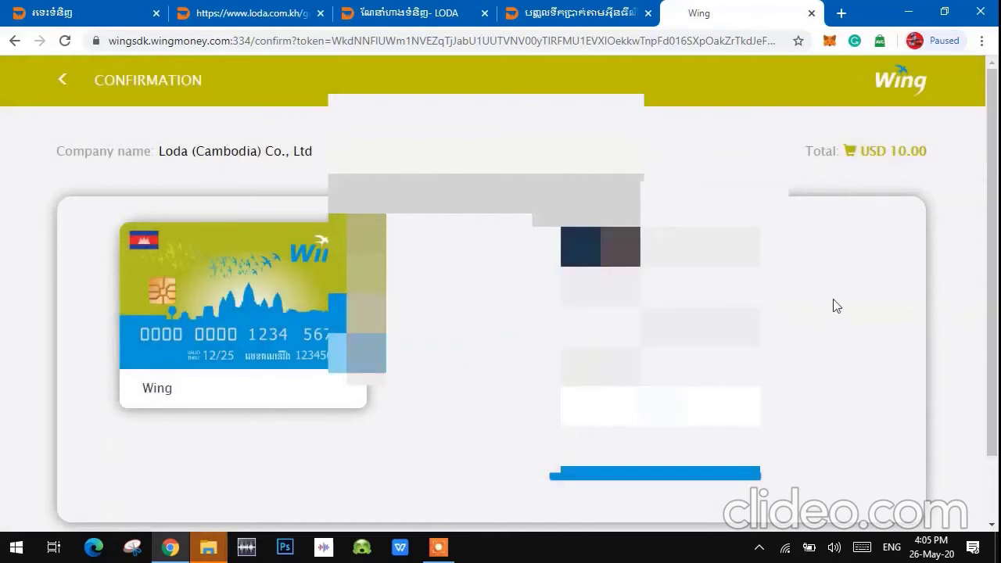
scroll(834, 301, down, 1)
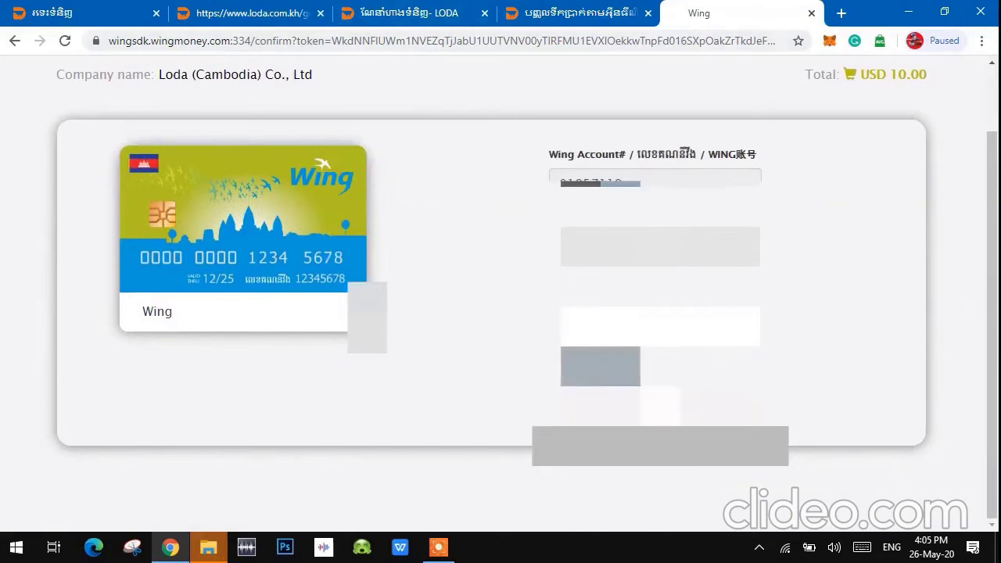
key(Return)
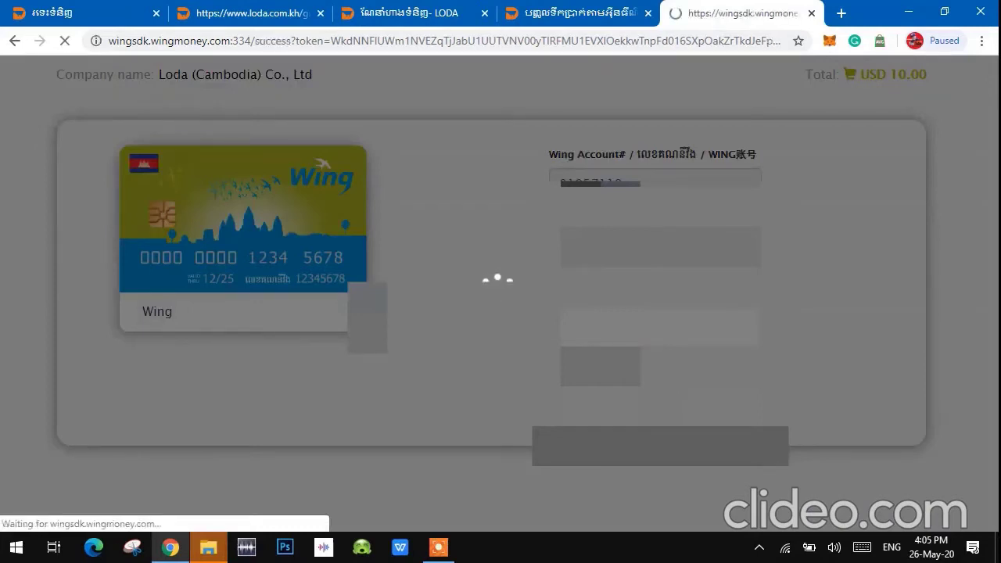
scroll(662, 390, down, 3)
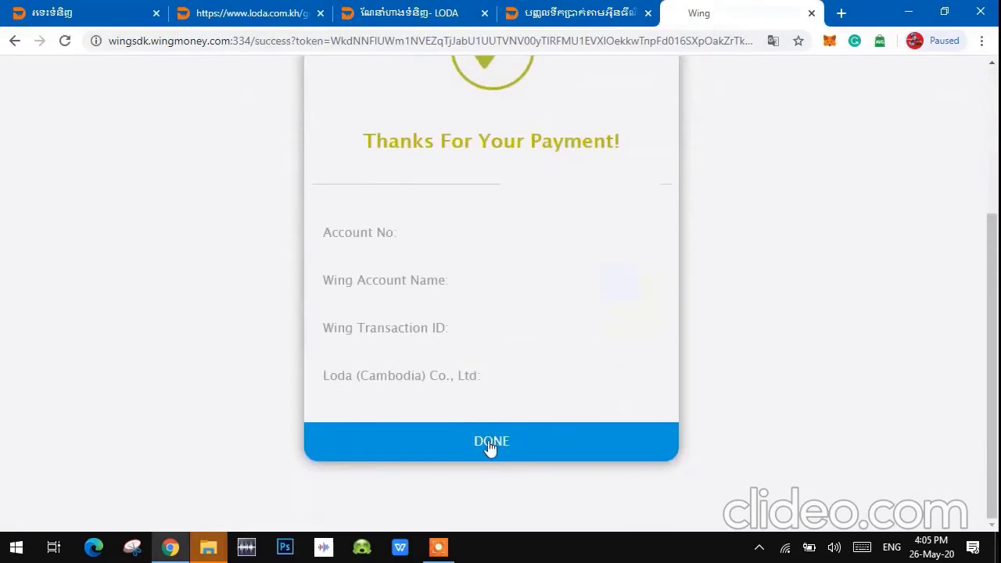
Step: Return to LODA, check the 10.05 USD balance and new 10.00USD deposit entry, then minimise the browser
click(490, 444)
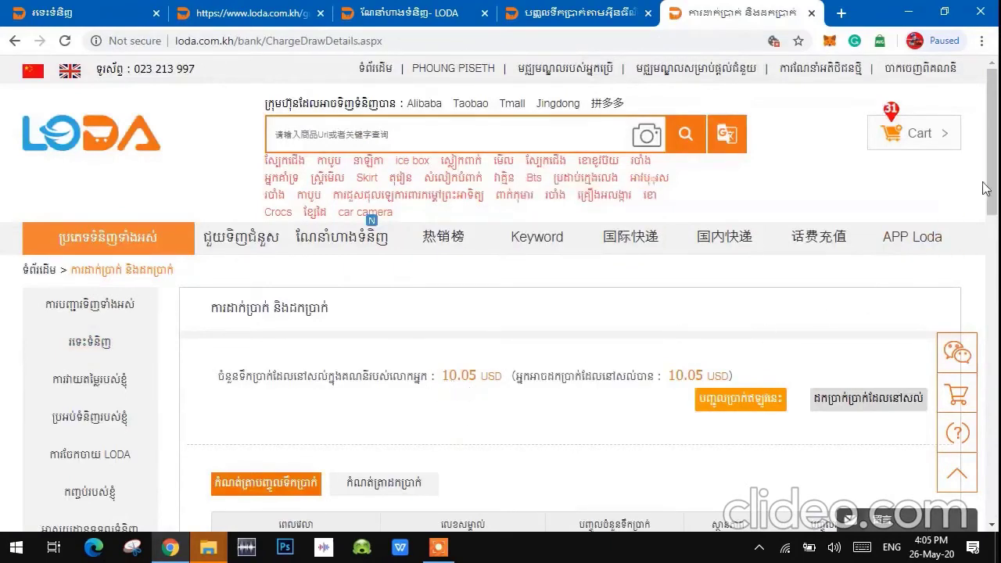
drag(992, 188, 960, 156)
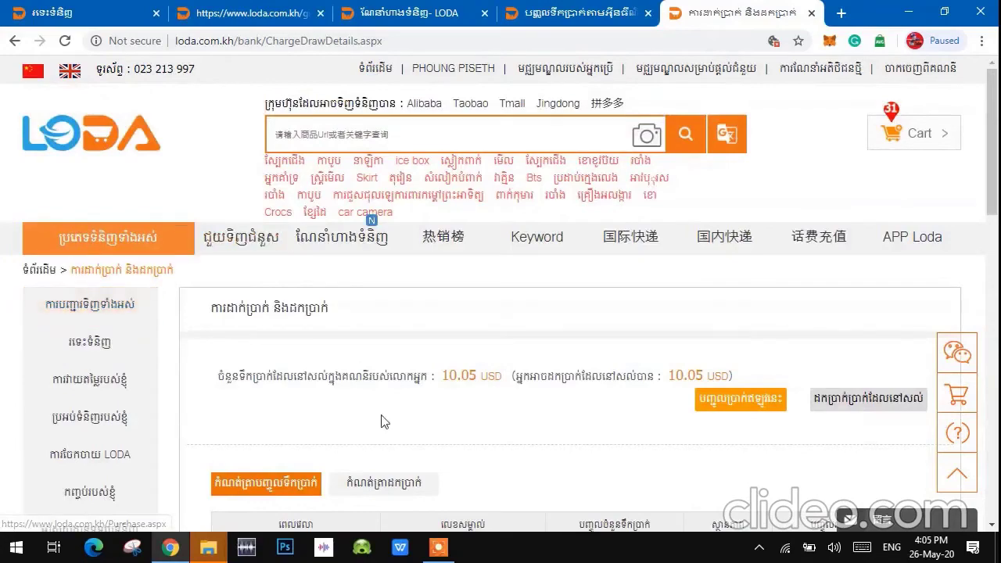
drag(998, 109, 997, 149)
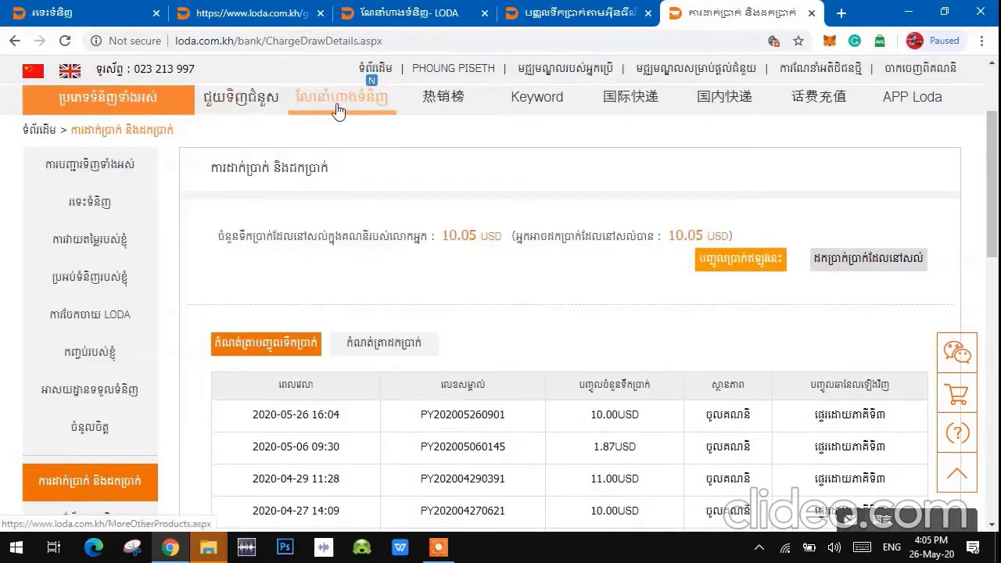
mouse_move(108, 97)
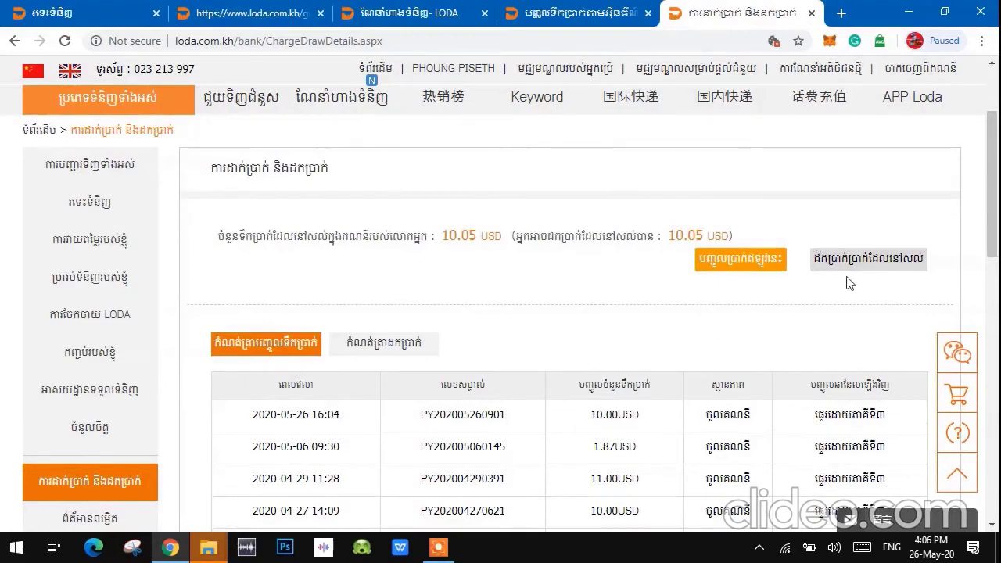
drag(993, 196, 997, 227)
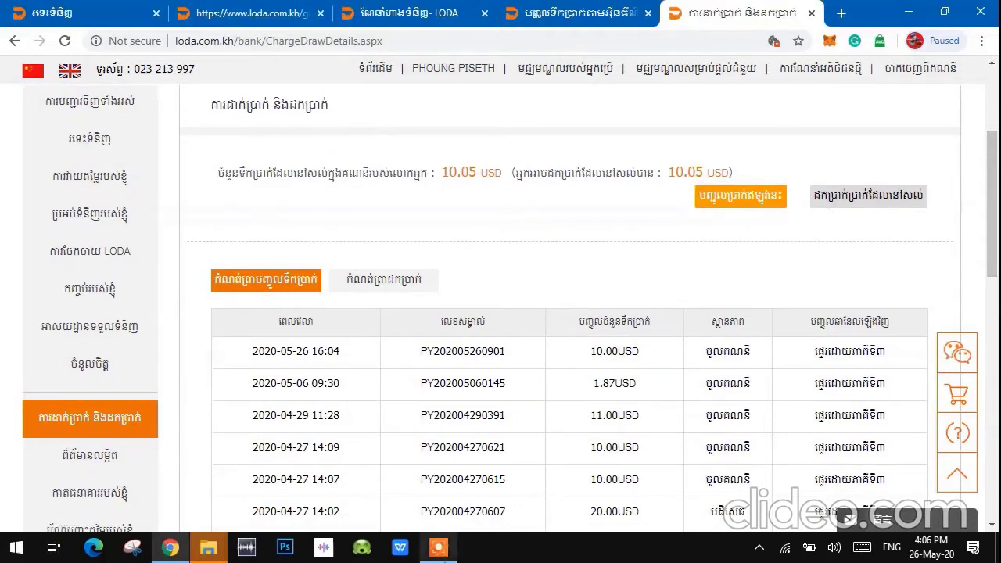
click(440, 550)
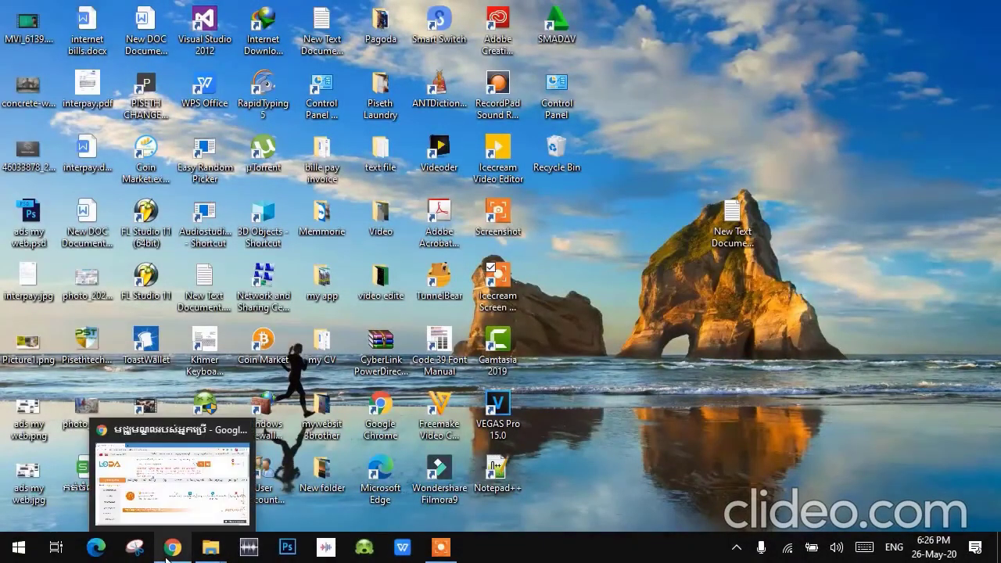
Step: Restore the LODA window and open the all-orders list
click(166, 553)
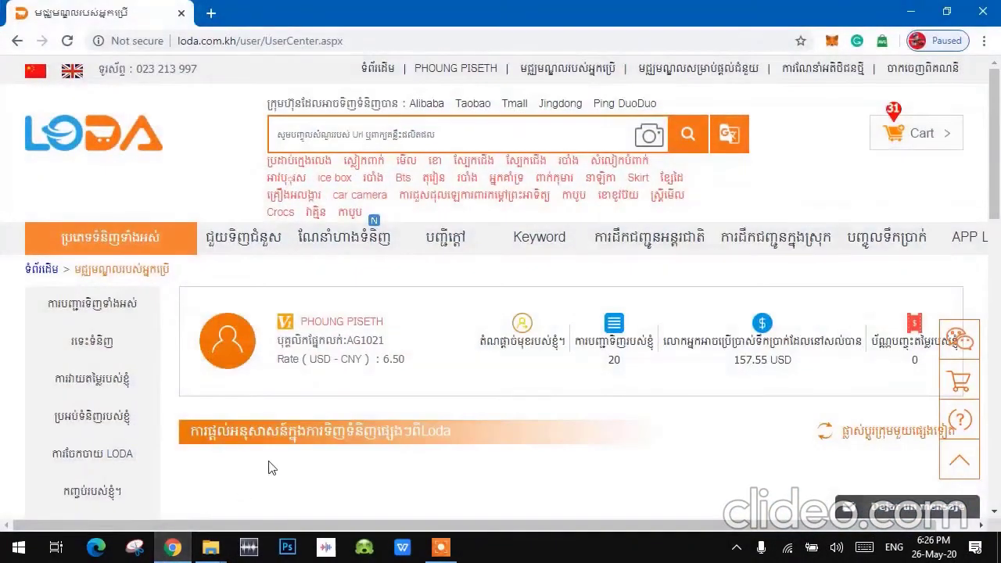
mouse_move(1000, 100)
mouse_down()
mouse_move(1000, 135)
mouse_move(1000, 112)
mouse_up()
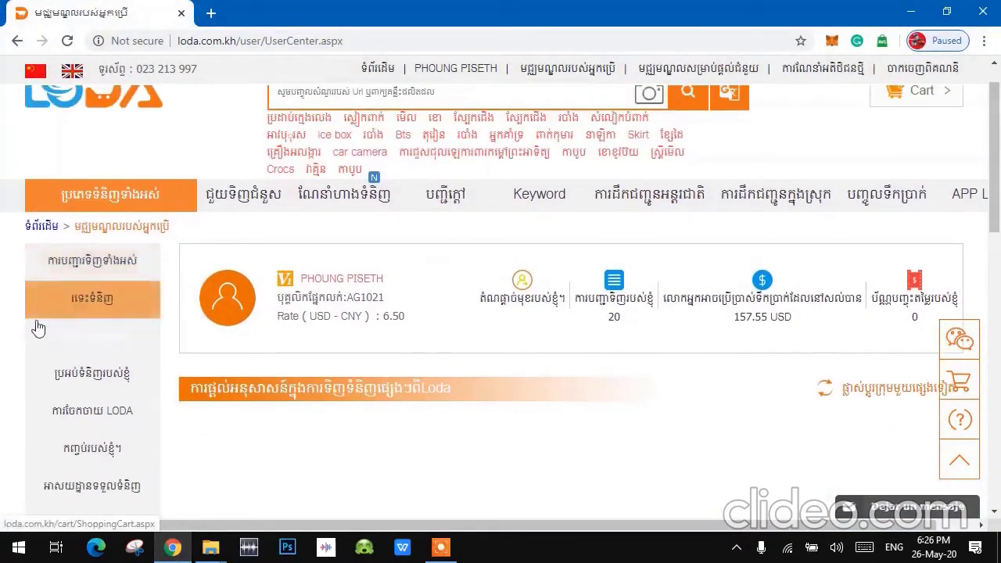
click(89, 266)
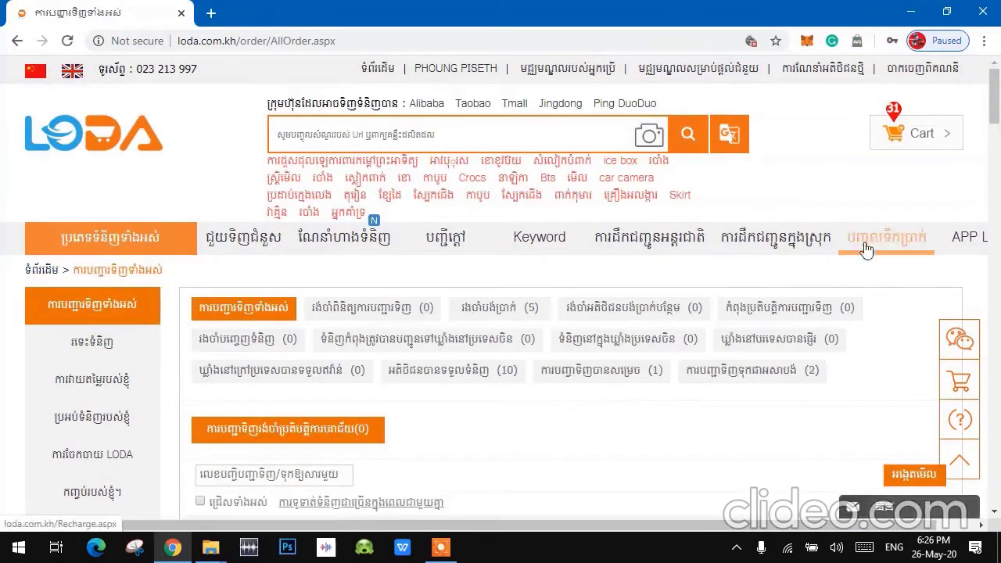
scroll(479, 266, down, 1)
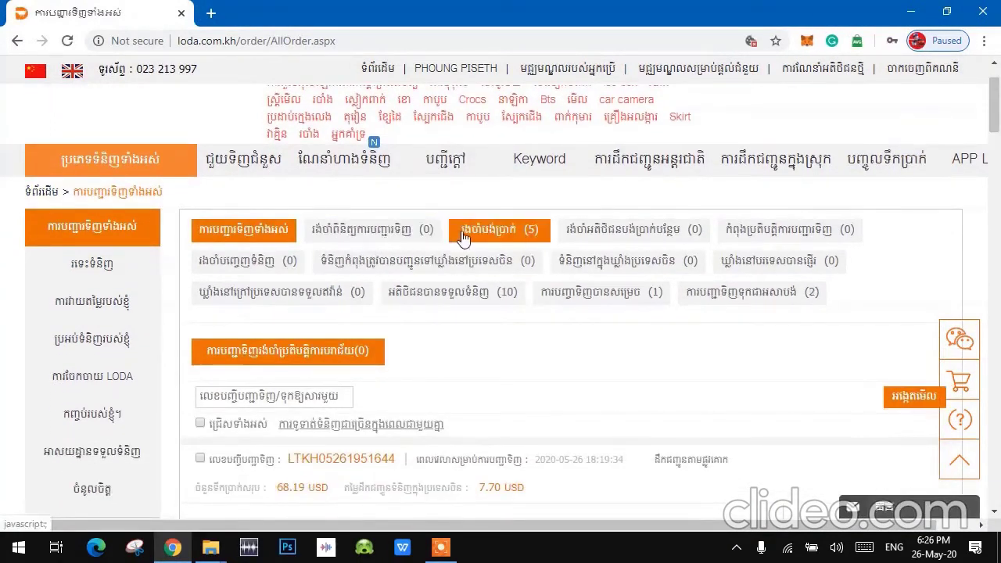
Step: Filter to the five pending-payment orders and tick select-all
click(485, 240)
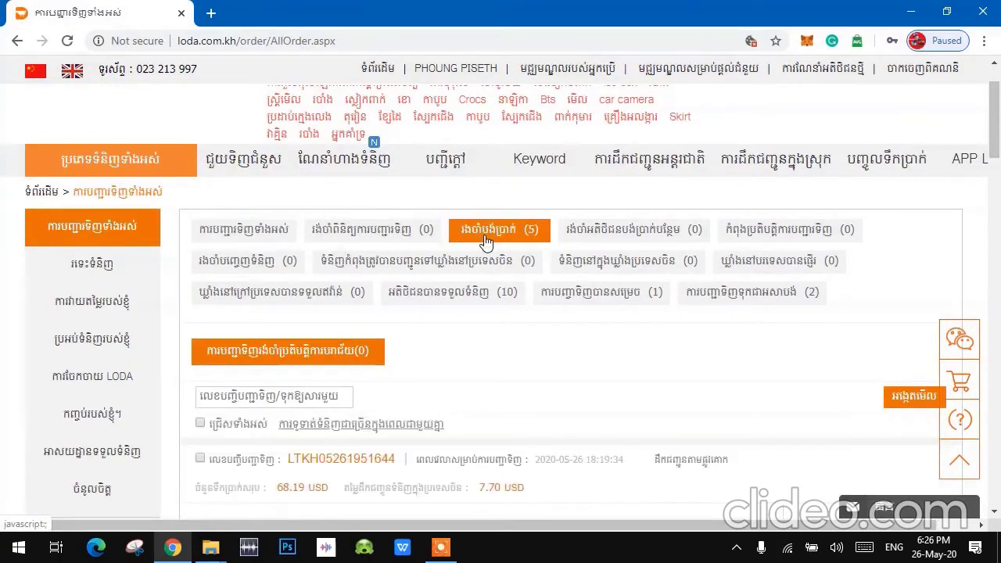
scroll(344, 221, down, 3)
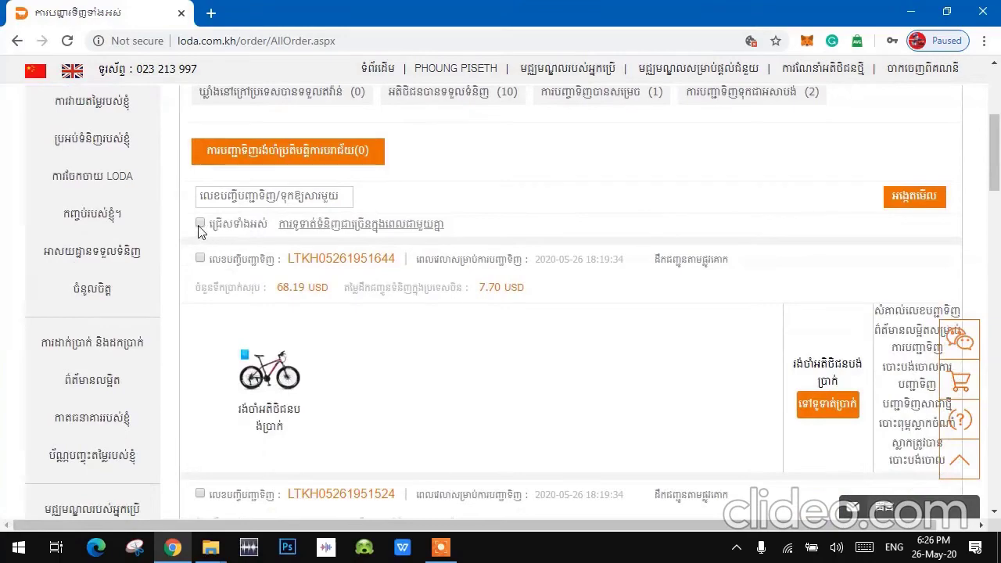
click(200, 225)
scroll(305, 294, down, 10)
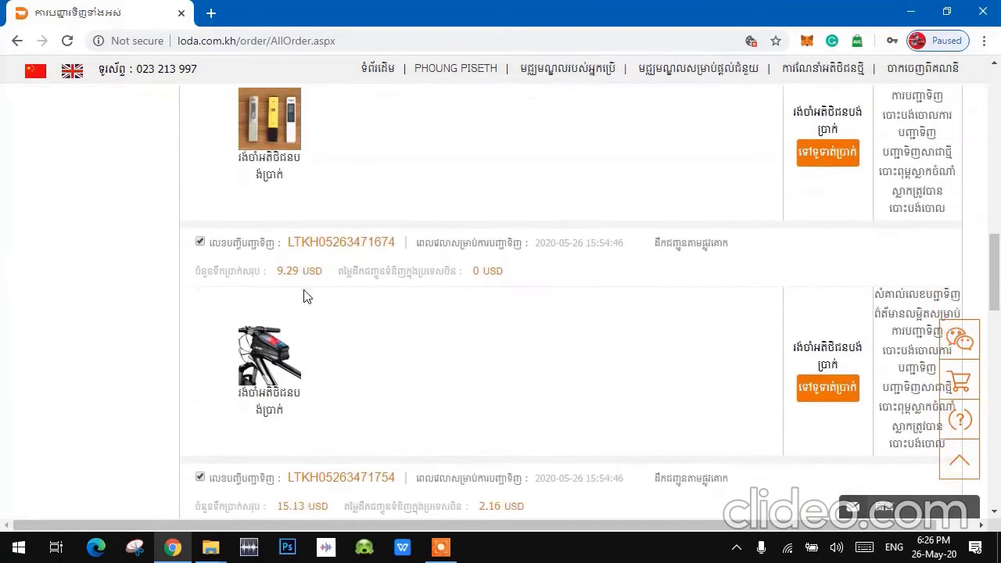
scroll(316, 296, up, 12)
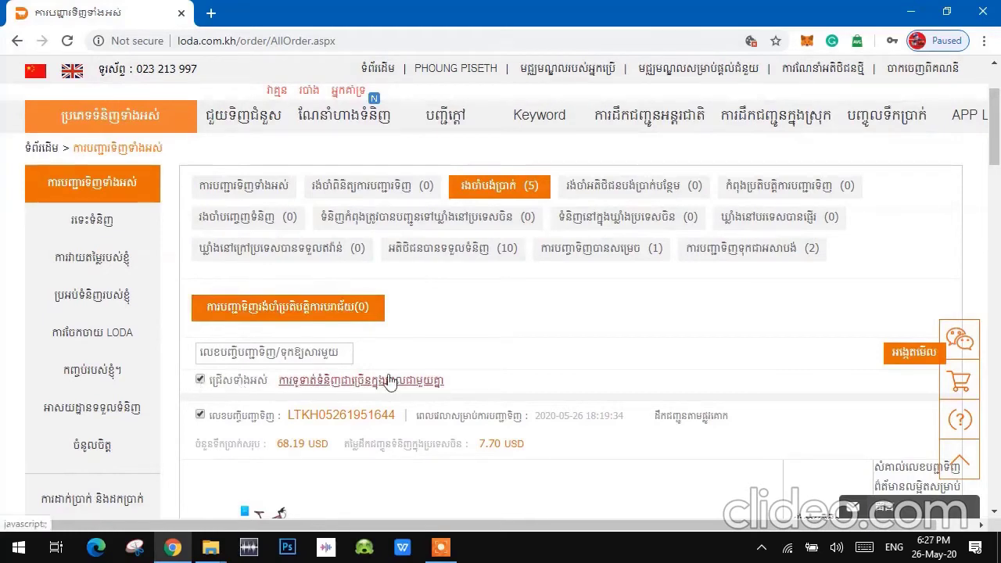
scroll(380, 384, down, 3)
scroll(414, 369, up, 2)
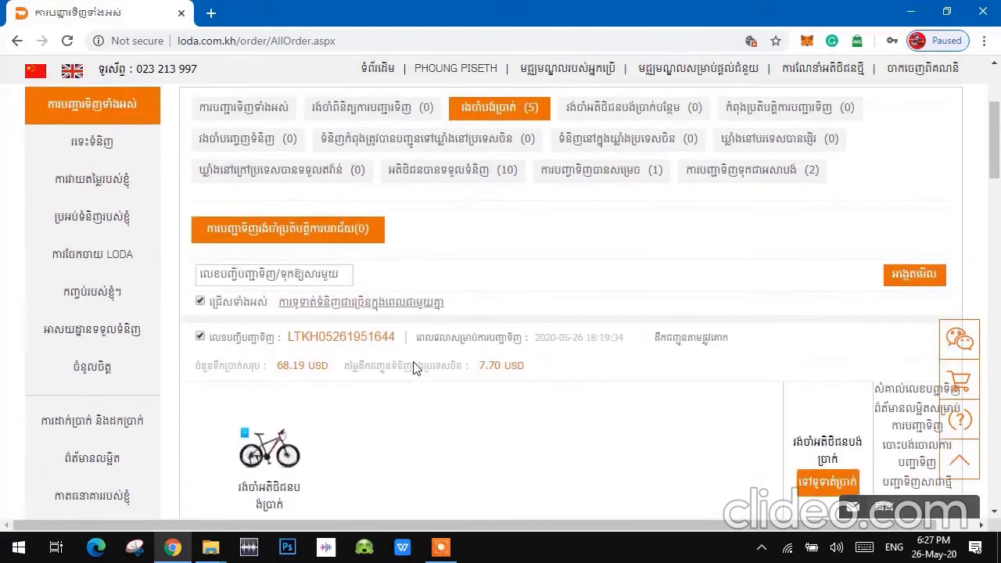
Step: Open combined payment for the 132.98 USD total and begin typing the payment password
click(344, 311)
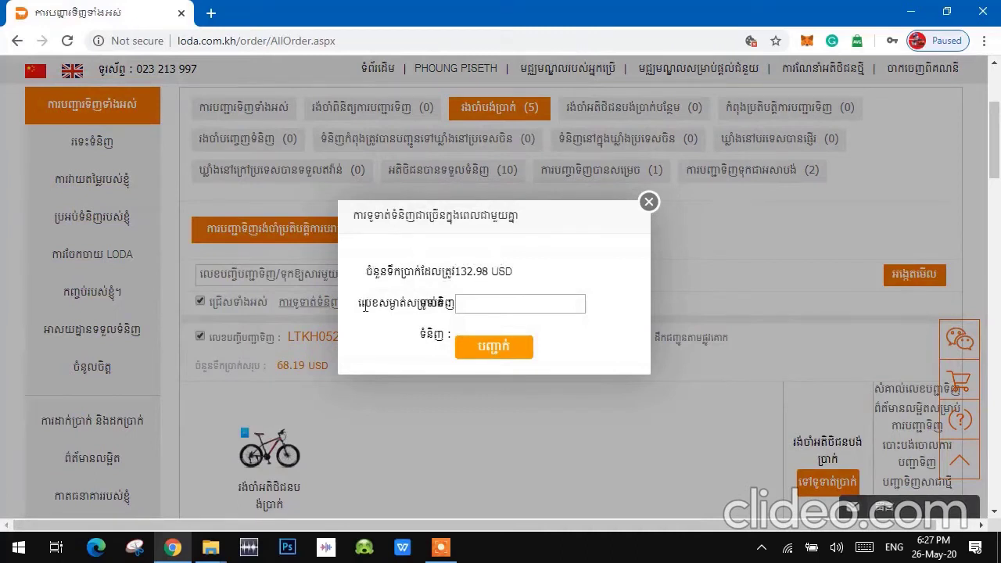
click(484, 304)
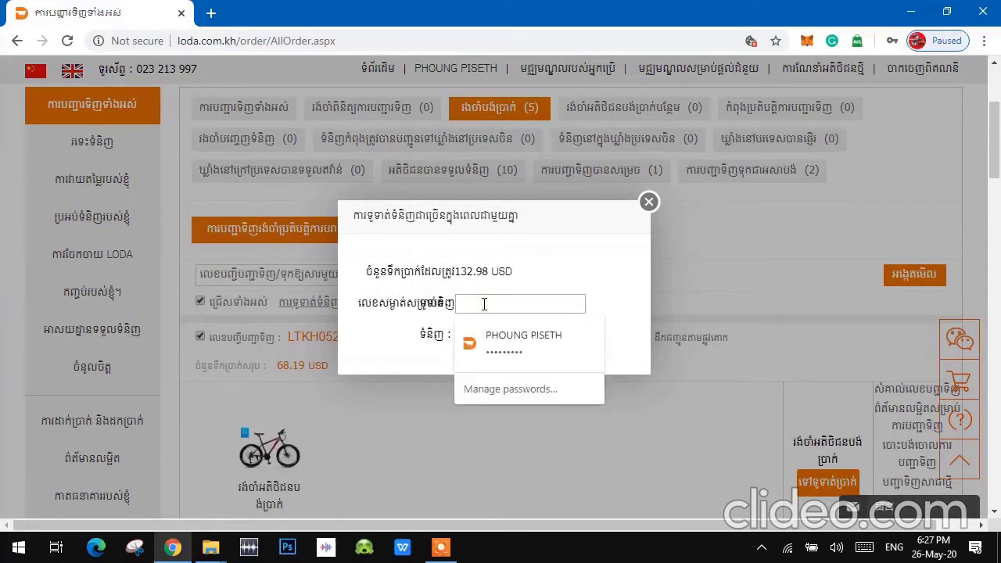
text(1)
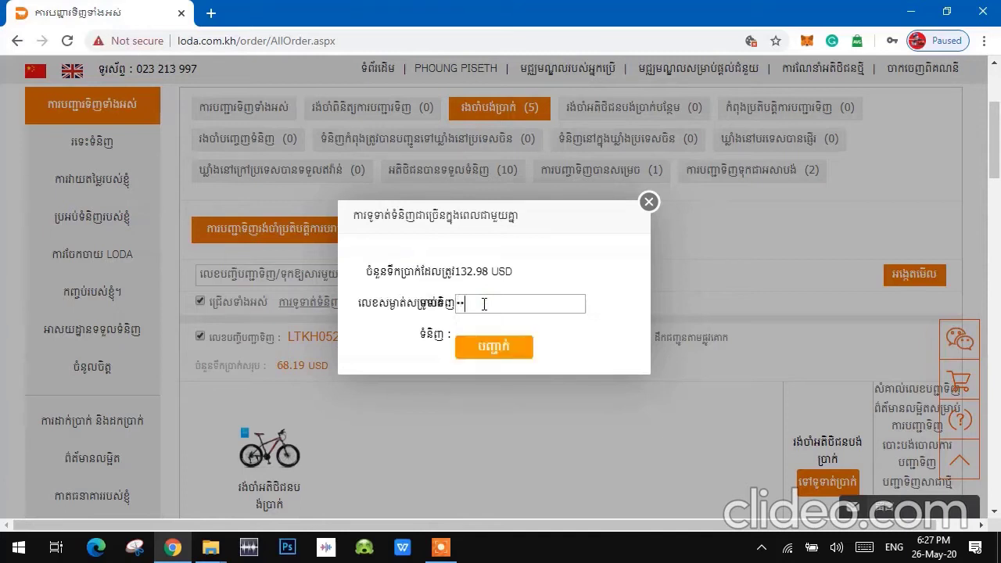